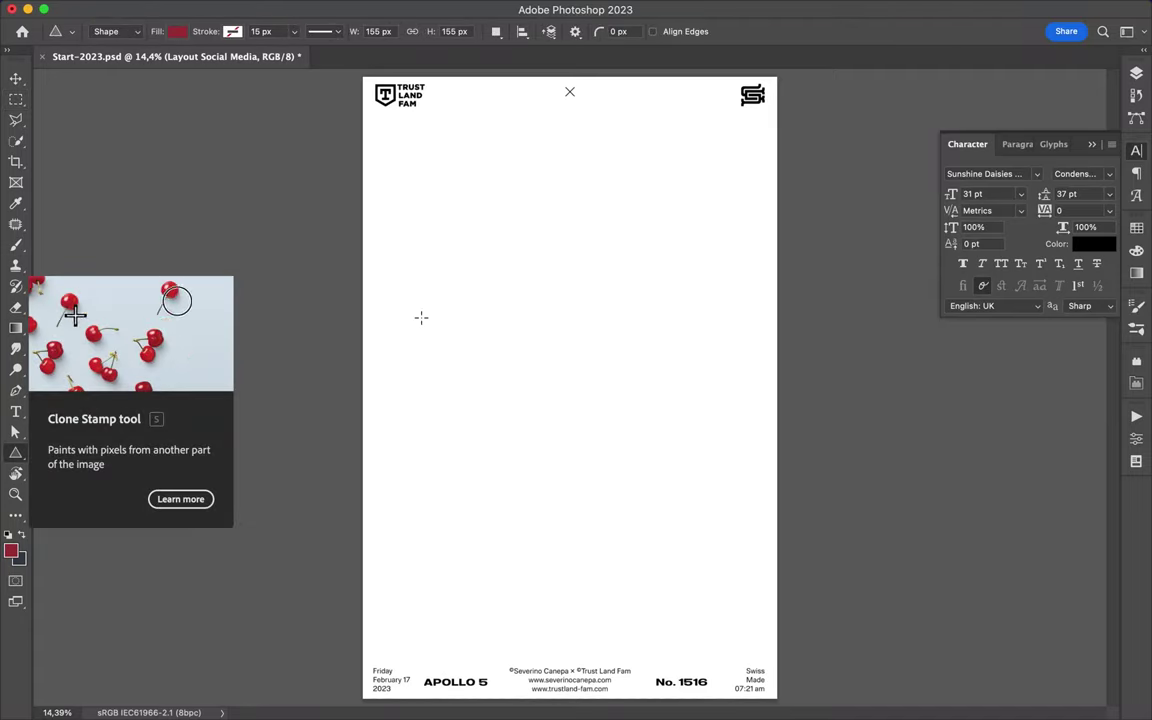
- Draw a black square centred on the poster, with Rectangle 1 placed below the Layout Poster group
{"action": "left_click_drag", "start_coordinate": [437, 268], "coordinate": [664, 458]}
{"action": "key", "text": "ctrl+z"}
{"action": "key", "text": "shift+u"}
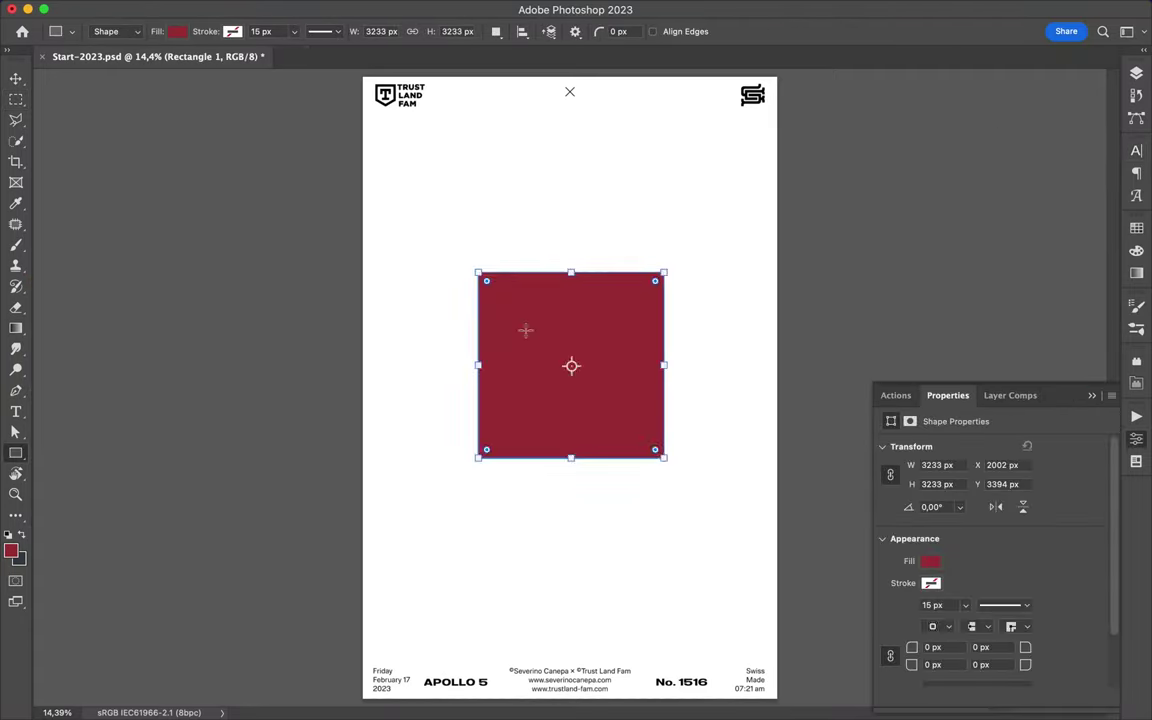
{"action": "key", "text": "a"}
{"action": "left_click", "coordinate": [239, 31]}
{"action": "left_click", "coordinate": [281, 117]}
{"action": "key", "text": "v"}
{"action": "left_click", "coordinate": [524, 31]}
{"action": "left_click", "coordinate": [576, 187]}
{"action": "left_click", "coordinate": [452, 31]}
{"action": "left_click", "coordinate": [1137, 73]}
{"action": "left_click_drag", "start_coordinate": [1004, 166], "coordinate": [1016, 245]}
- Apply an 811.9 px Gaussian Blur to the rectangle copy
{"action": "left_click", "coordinate": [371, 9]}
{"action": "mouse_move", "coordinate": [376, 215]}
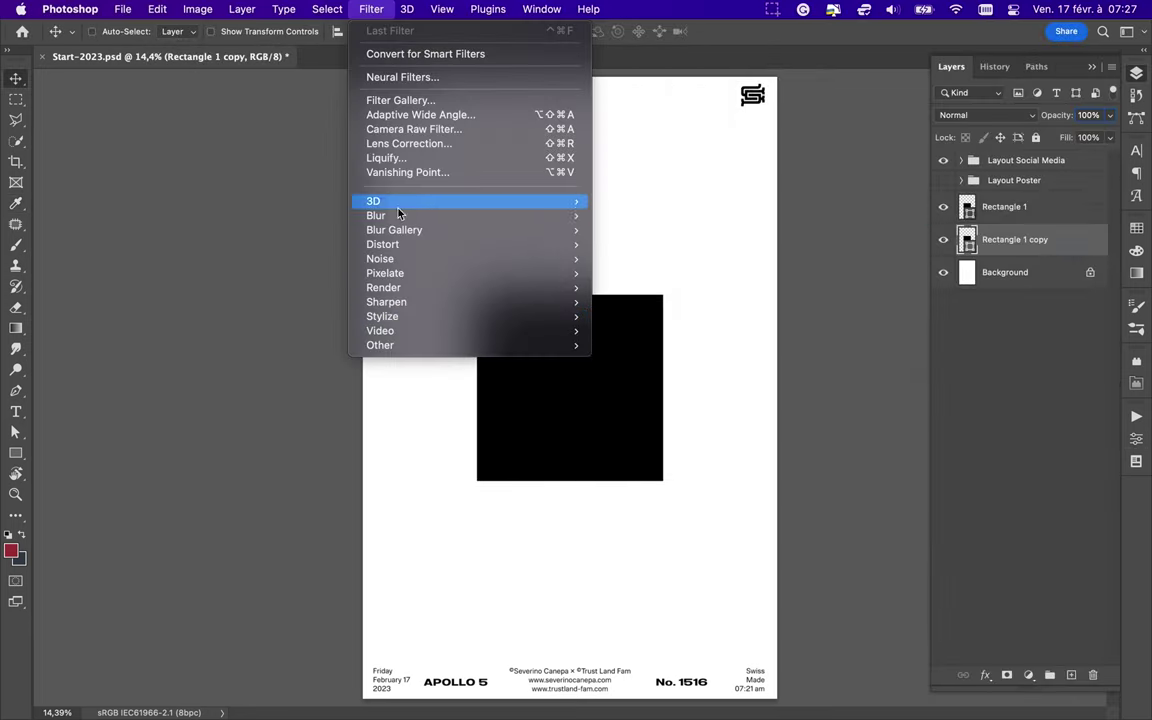
{"action": "left_click", "coordinate": [645, 273]}
{"action": "left_click_drag", "start_coordinate": [861, 327], "coordinate": [988, 327]}
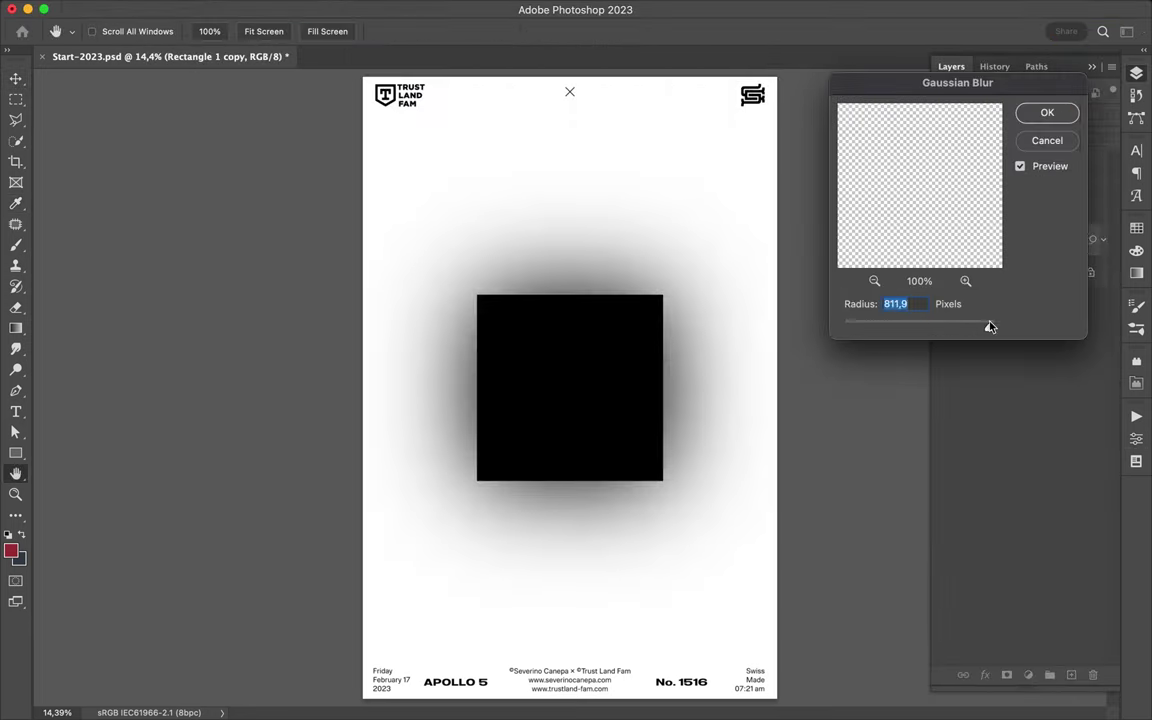
{"action": "key", "text": "Return"}
- Warp the blurred copy, stretching its top-left corner far outward into a soft haze
{"action": "key", "text": "ctrl+t"}
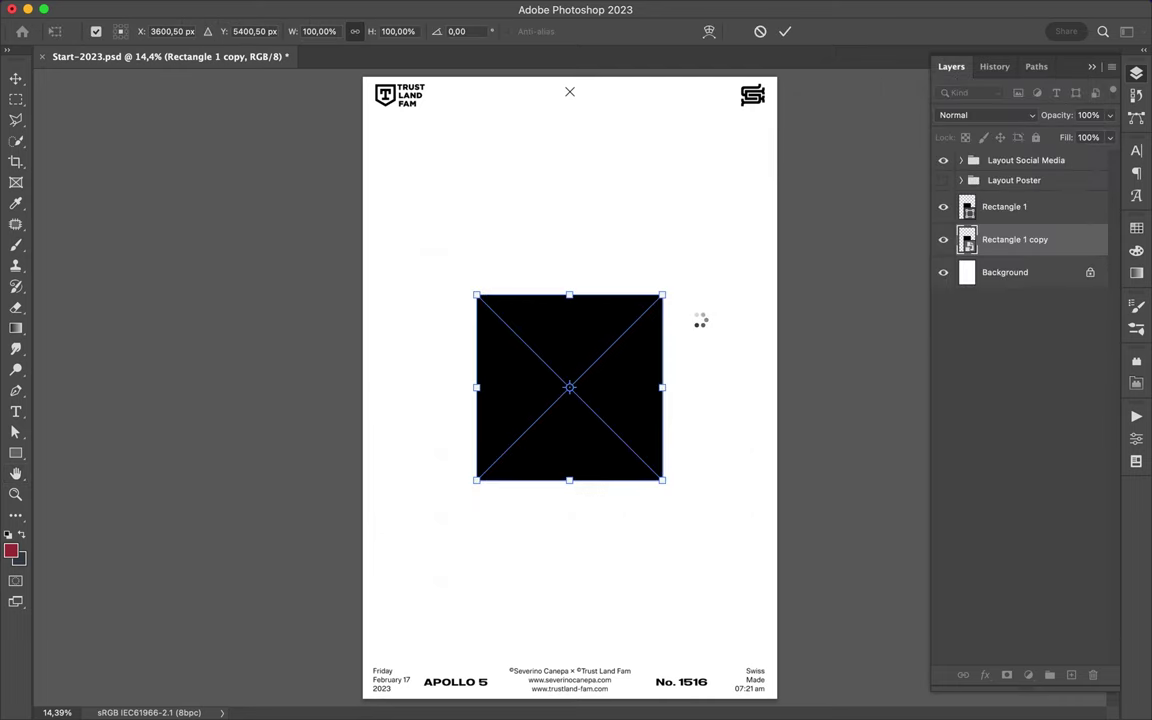
{"action": "right_click", "coordinate": [976, 207]}
{"action": "right_click", "coordinate": [569, 300]}
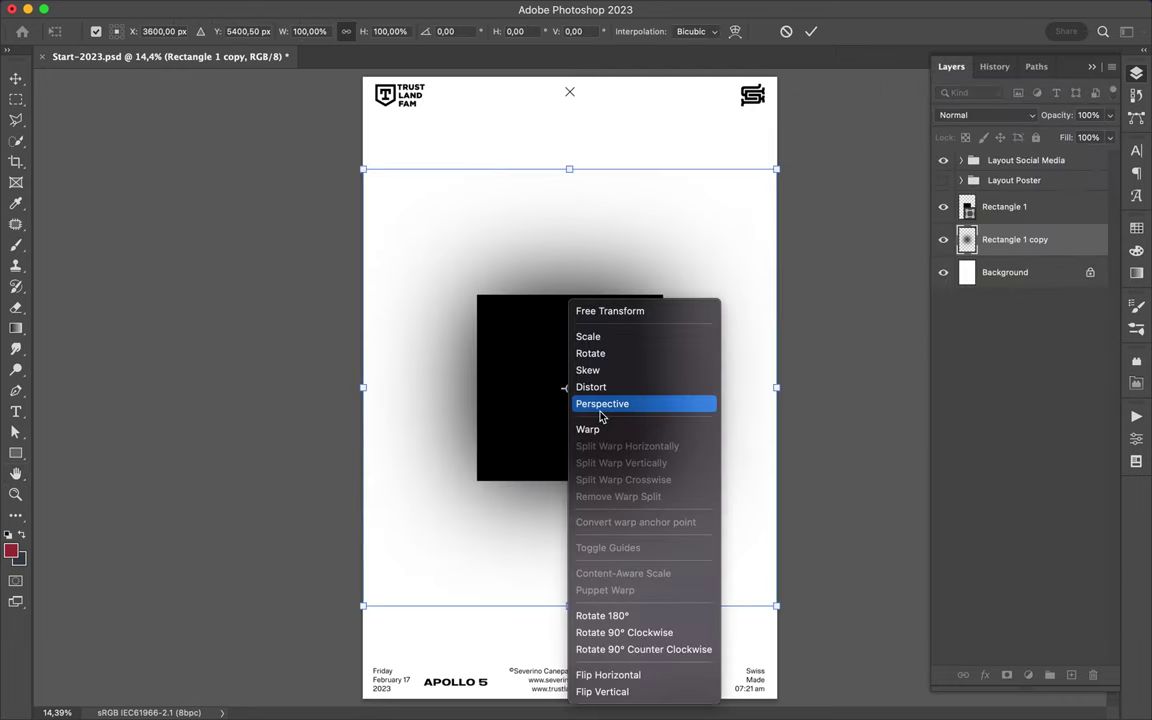
{"action": "left_click", "coordinate": [587, 429]}
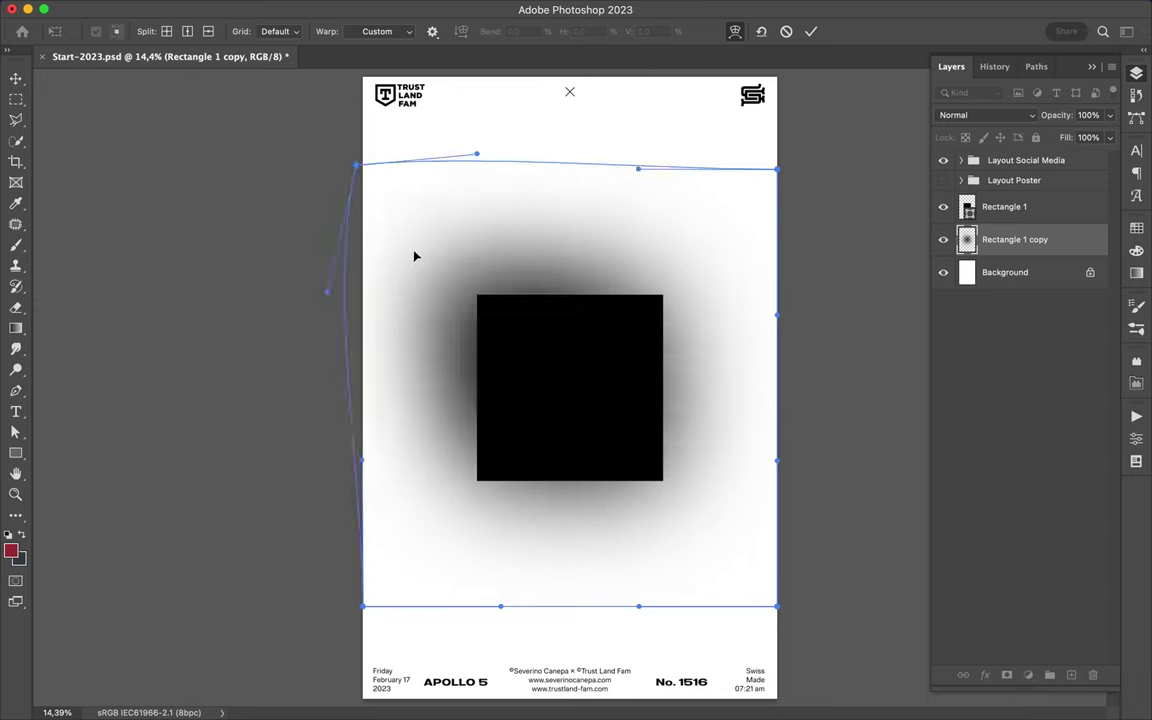
{"action": "left_click_drag", "start_coordinate": [363, 169], "coordinate": [267, 107]}
{"action": "scroll", "coordinate": [343, 167], "scroll_direction": "down", "scroll_amount": 2}
{"action": "left_click_drag", "start_coordinate": [324, 170], "coordinate": [180, 35]}
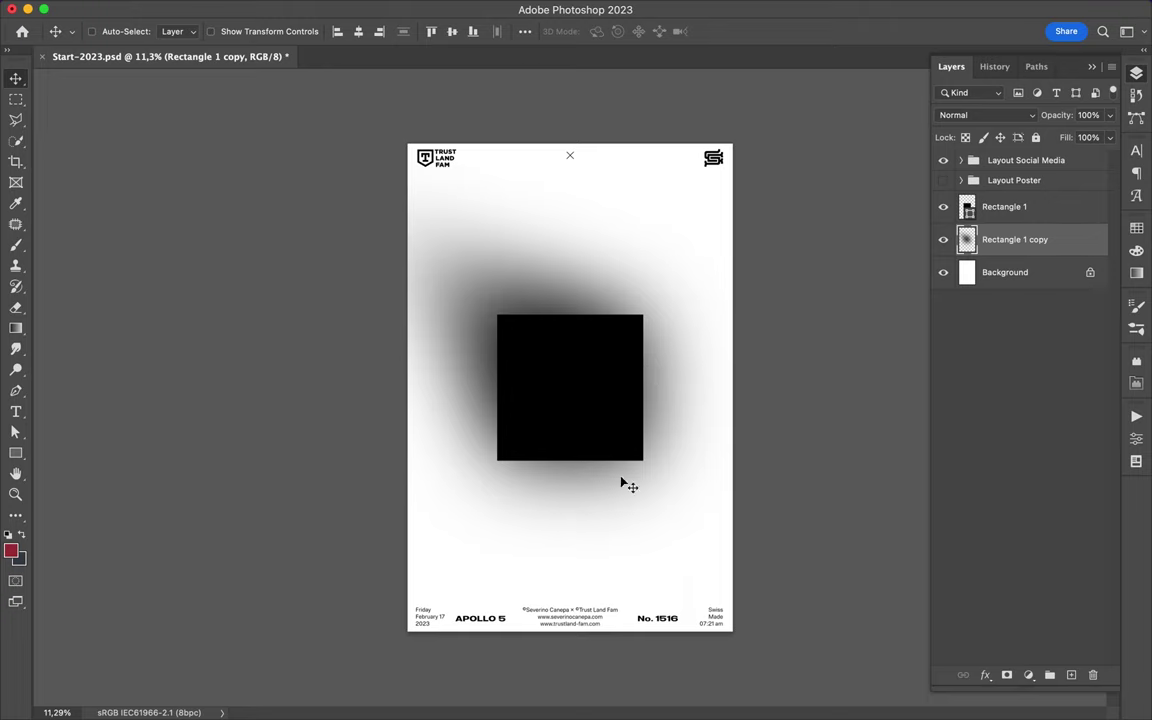
- Draw a small square over the black square's lower-right corner
{"action": "scroll", "coordinate": [604, 386], "scroll_direction": "up", "scroll_amount": 3}
{"action": "key", "text": "alt+bracketright"}
{"action": "scroll", "coordinate": [572, 328], "scroll_direction": "up", "scroll_amount": 2}
{"action": "scroll", "coordinate": [572, 328], "scroll_direction": "down", "scroll_amount": 3}
{"action": "scroll", "coordinate": [589, 362], "scroll_direction": "up", "scroll_amount": 1}
{"action": "scroll", "coordinate": [576, 329], "scroll_direction": "up", "scroll_amount": 2}
{"action": "scroll", "coordinate": [551, 486], "scroll_direction": "up", "scroll_amount": 1}
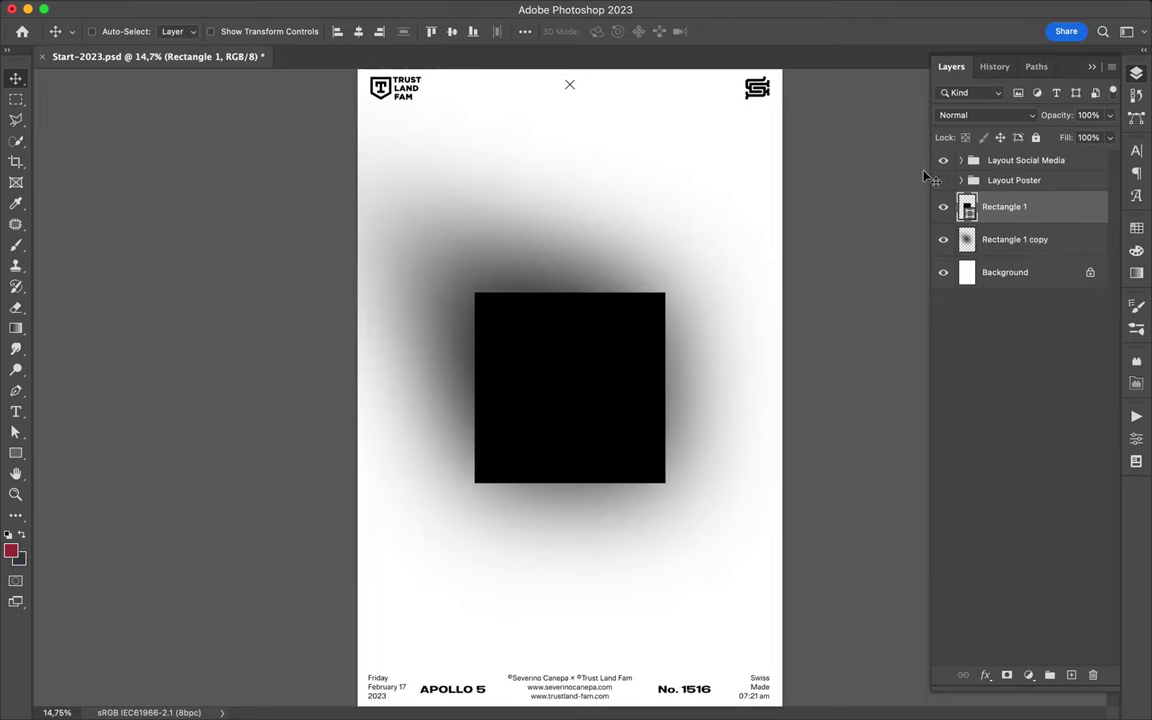
{"action": "scroll", "coordinate": [669, 445], "scroll_direction": "up", "scroll_amount": 1}
{"action": "scroll", "coordinate": [700, 410], "scroll_direction": "down", "scroll_amount": 1}
{"action": "key", "text": "m"}
{"action": "key", "text": "u"}
{"action": "left_click_drag", "start_coordinate": [607, 386], "coordinate": [684, 468]}
- Fill the small square with a diagonal blue-to-pink gradient
{"action": "left_click", "coordinate": [176, 31]}
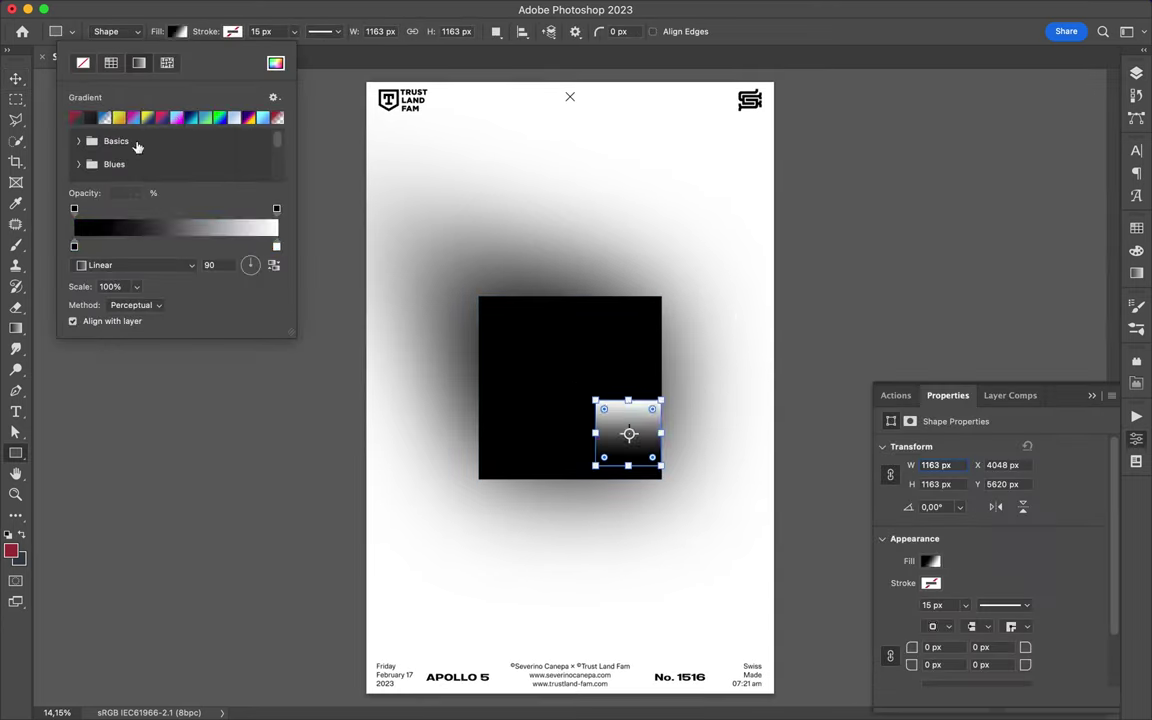
{"action": "left_click", "coordinate": [115, 118]}
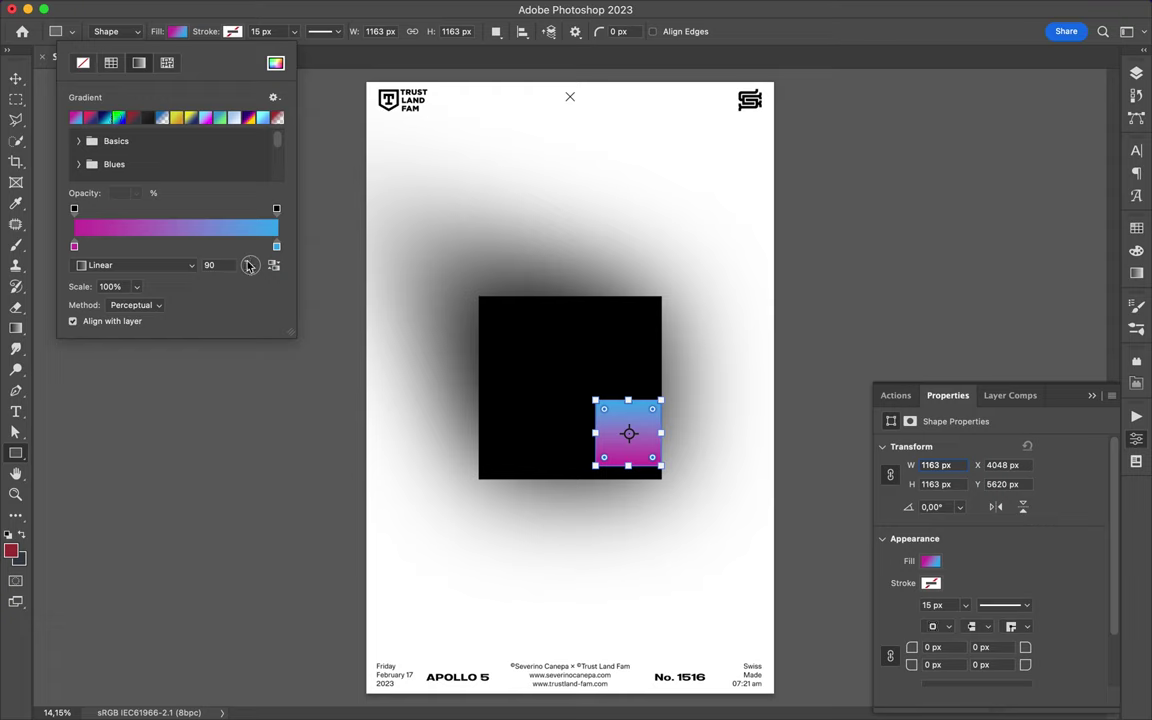
{"action": "left_click_drag", "start_coordinate": [249, 266], "coordinate": [244, 260]}
{"action": "key", "text": "Return"}
{"action": "key", "text": "v"}
{"action": "scroll", "coordinate": [574, 395], "scroll_direction": "up", "scroll_amount": 2}
{"action": "scroll", "coordinate": [583, 393], "scroll_direction": "up", "scroll_amount": 2}
{"action": "key", "text": "F7"}
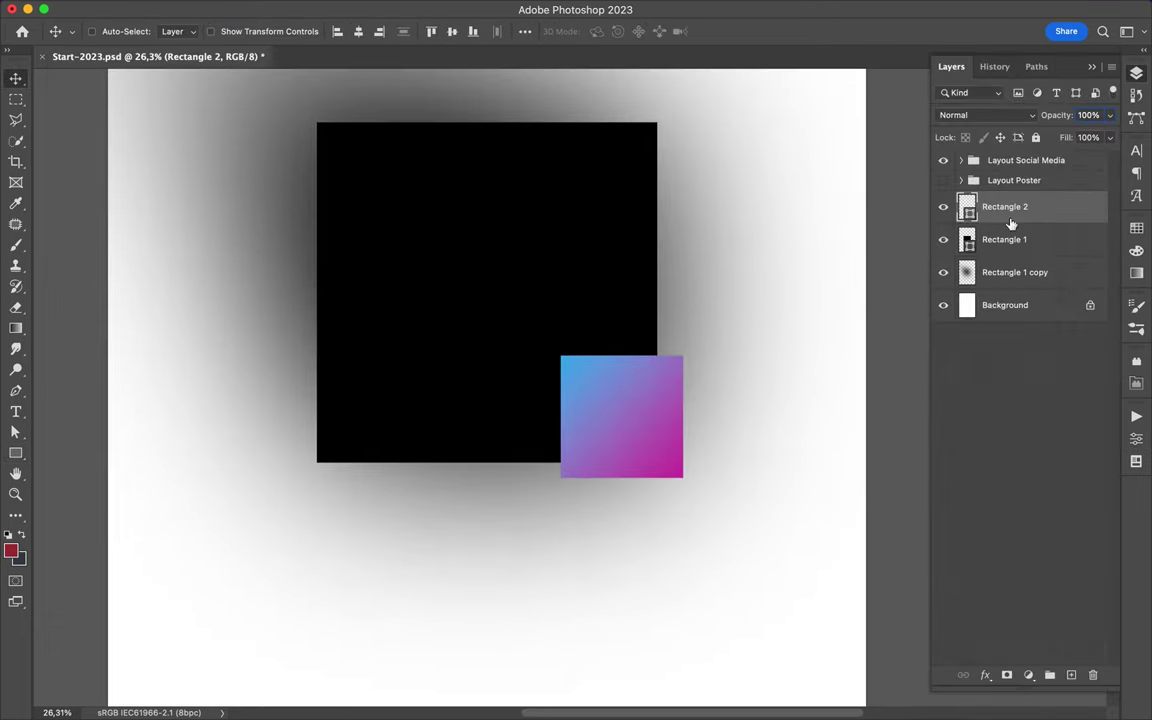
- Cut triangles from the gradient square with the Polygonal Lasso onto two new layers
{"action": "scroll", "coordinate": [640, 388], "scroll_direction": "up", "scroll_amount": 2}
{"action": "key", "text": "u"}
{"action": "key", "text": "l"}
{"action": "scroll", "coordinate": [560, 452], "scroll_direction": "up", "scroll_amount": 2}
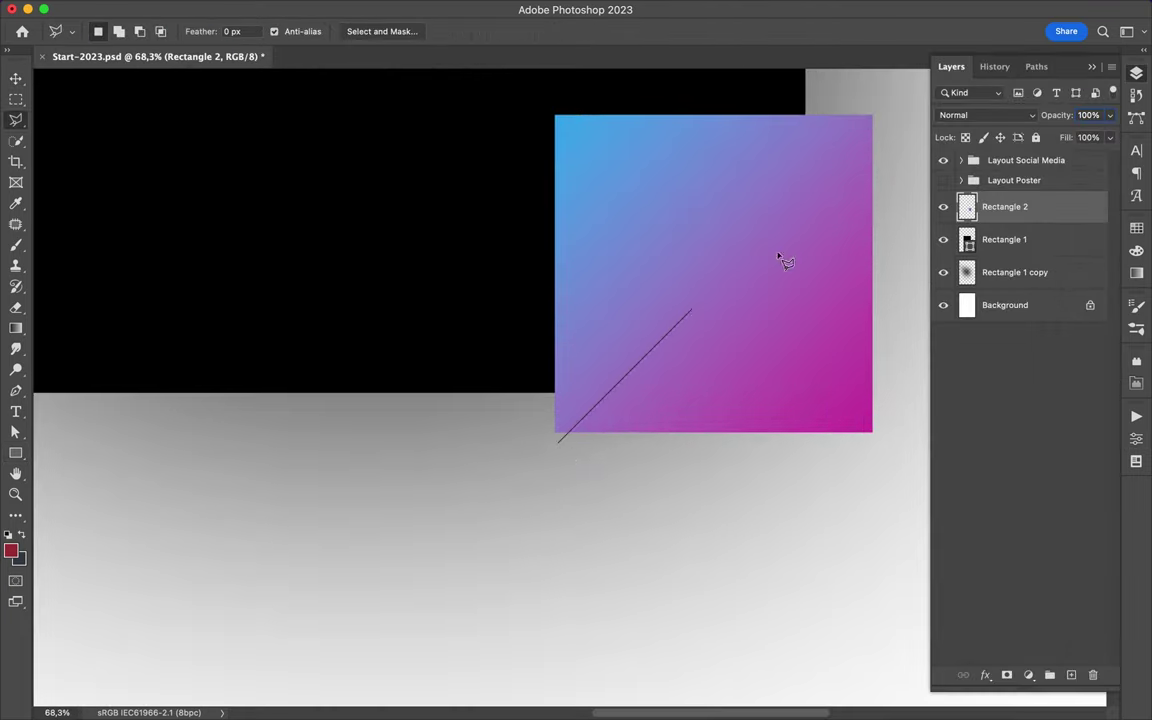
{"action": "left_click", "coordinate": [558, 442]}
{"action": "left_click", "coordinate": [897, 104]}
{"action": "left_click", "coordinate": [909, 476]}
{"action": "key", "text": "ctrl+j"}
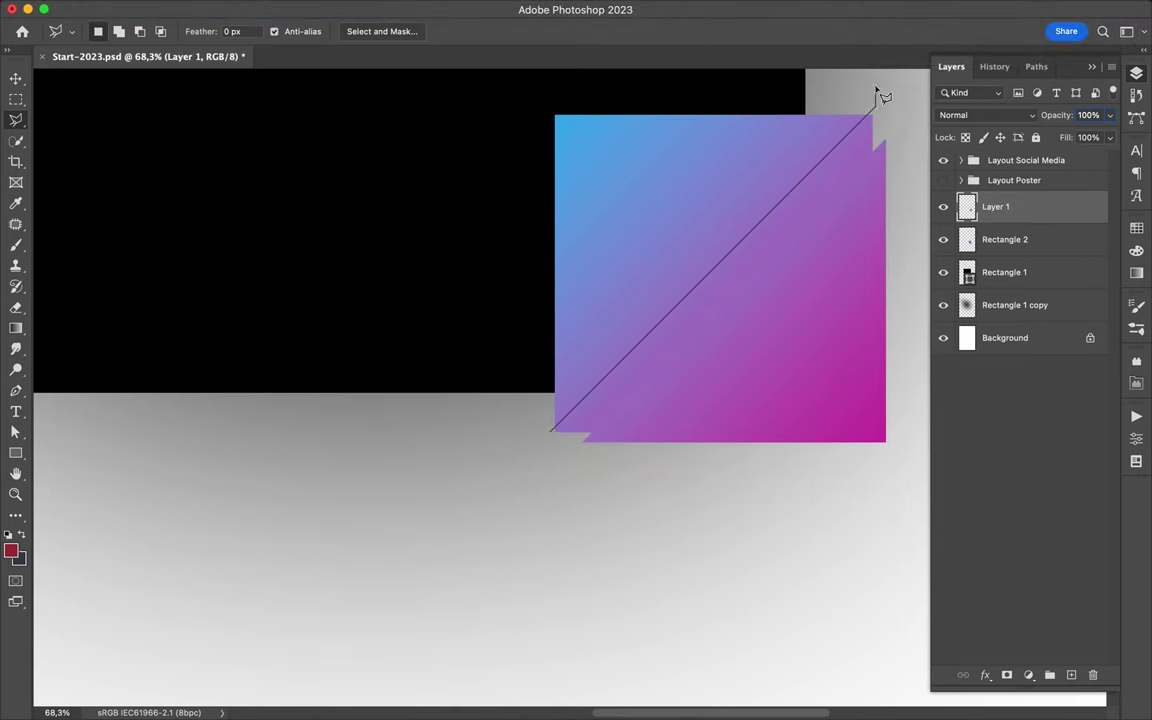
{"action": "key", "text": "alt+bracketleft"}
{"action": "key", "text": "ctrl+j"}
- Move a triangle into the black square's top-left corner and shift the gradient square down
{"action": "scroll", "coordinate": [637, 300], "scroll_direction": "down", "scroll_amount": 2}
{"action": "scroll", "coordinate": [637, 300], "scroll_direction": "down", "scroll_amount": 3}
{"action": "key", "text": "v"}
{"action": "mouse_move", "coordinate": [578, 450]}
{"action": "left_mouse_down"}
{"action": "mouse_move", "coordinate": [378, 268]}
{"action": "mouse_move", "coordinate": [393, 272]}
{"action": "left_mouse_up"}
{"action": "mouse_move", "coordinate": [599, 458]}
{"action": "left_mouse_down"}
{"action": "mouse_move", "coordinate": [618, 494]}
{"action": "mouse_move", "coordinate": [617, 483]}
{"action": "left_mouse_up"}
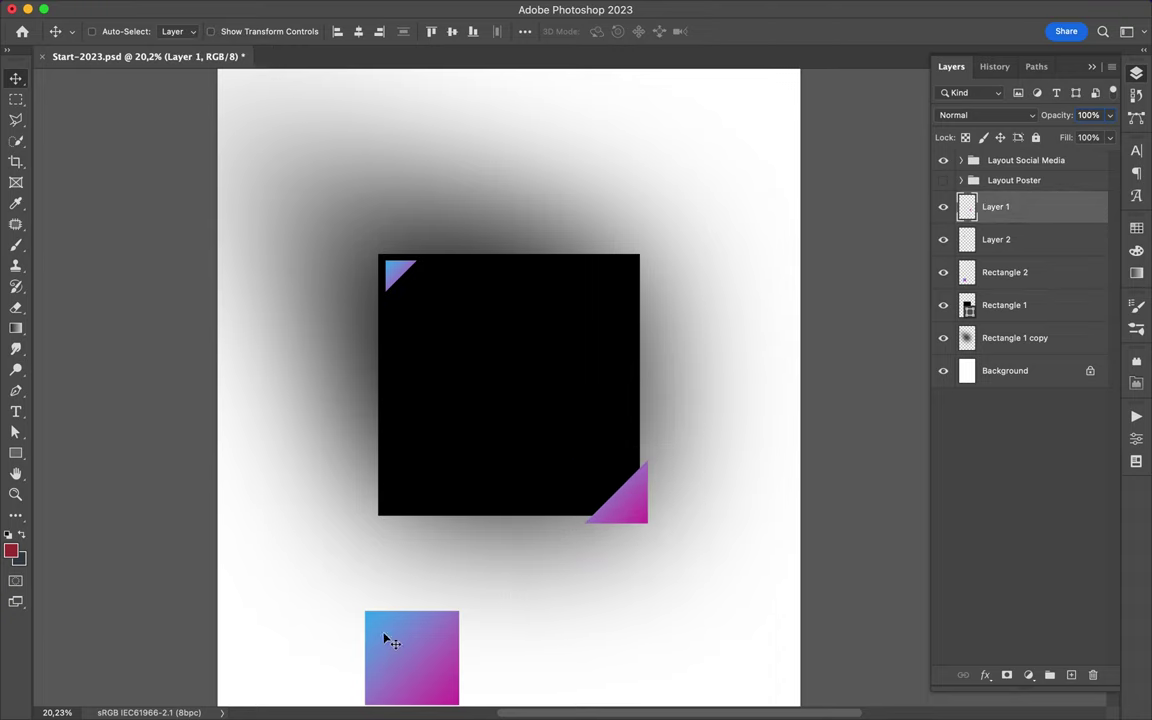
{"action": "left_click", "coordinate": [379, 620], "text": "ctrl"}
{"action": "scroll", "coordinate": [453, 640], "scroll_direction": "down", "scroll_amount": 1}
{"action": "scroll", "coordinate": [453, 640], "scroll_direction": "down", "scroll_amount": 1}
{"action": "left_click", "coordinate": [505, 320], "text": "ctrl"}
{"action": "left_click", "coordinate": [648, 467], "text": "ctrl"}
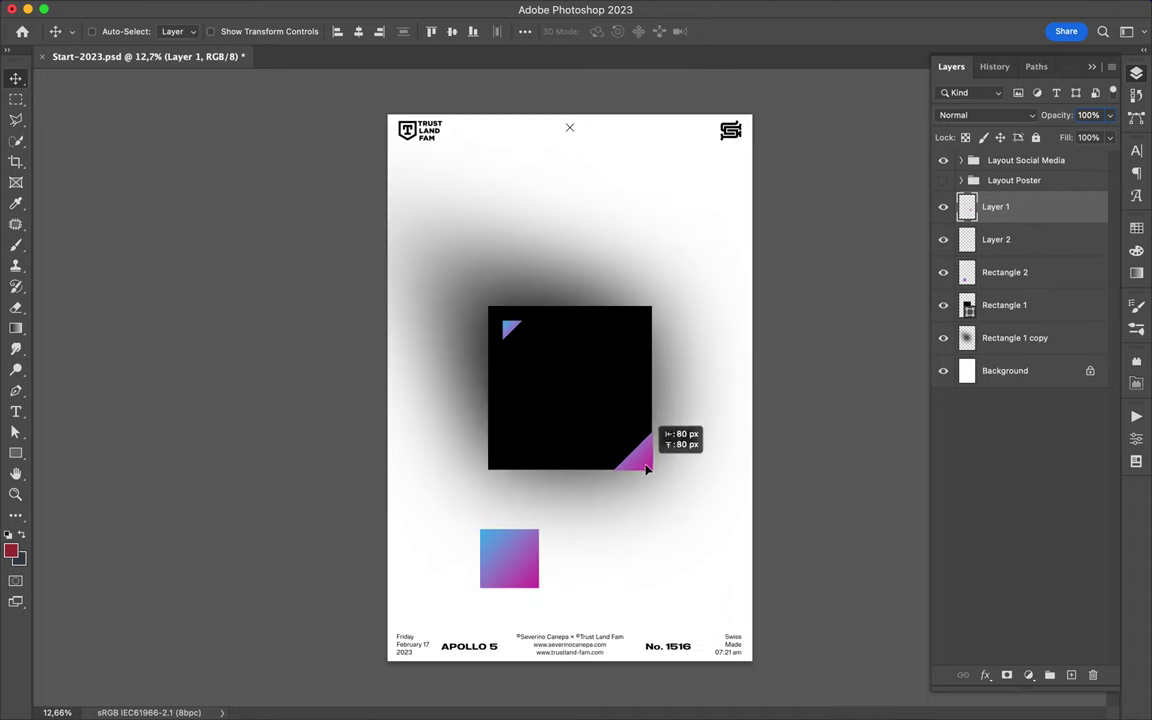
{"action": "scroll", "coordinate": [648, 470], "scroll_direction": "up", "scroll_amount": 1}
{"action": "scroll", "coordinate": [648, 472], "scroll_direction": "up", "scroll_amount": 1}
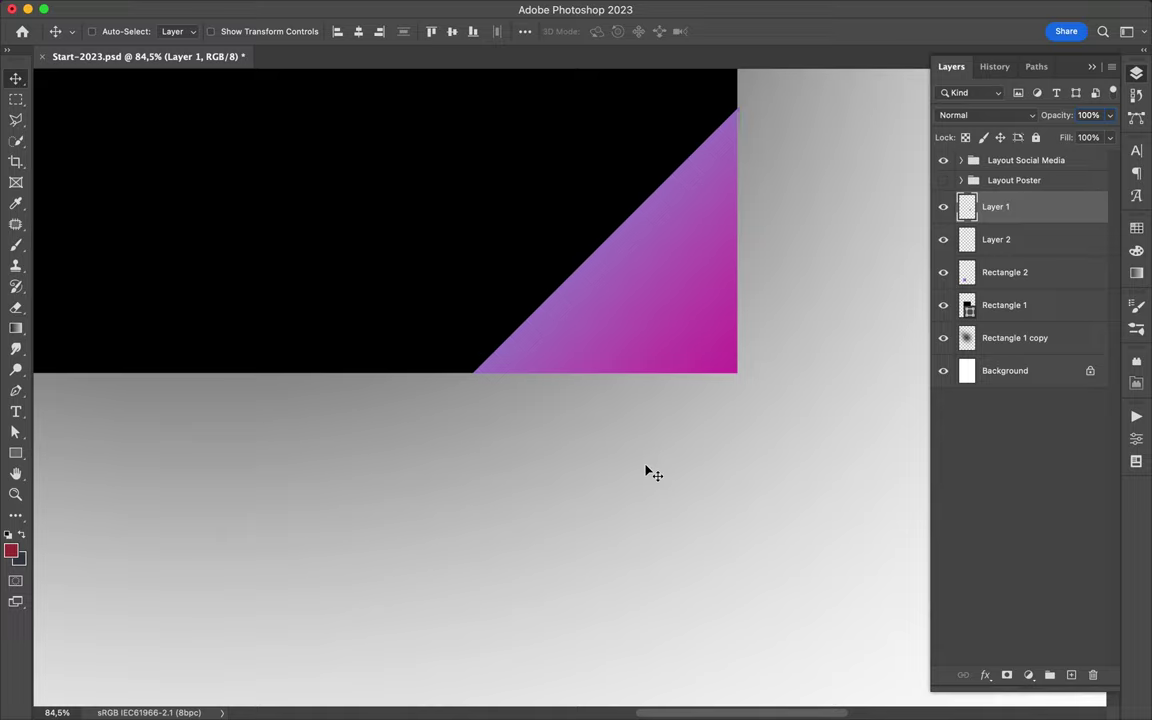
{"action": "scroll", "coordinate": [650, 478], "scroll_direction": "down", "scroll_amount": 2}
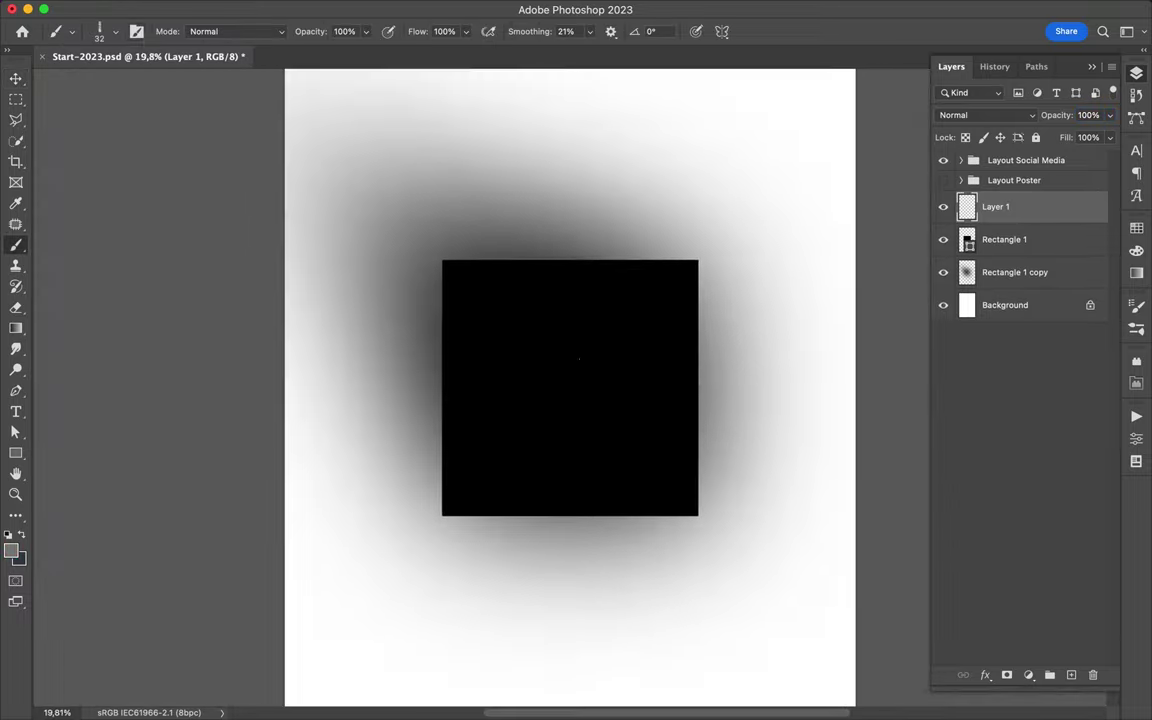
- Choose the WG Dust brush from the spray paint brush presets
{"action": "left_click", "coordinate": [113, 31]}
{"action": "left_click", "coordinate": [31, 407]}
{"action": "scroll", "coordinate": [31, 407], "scroll_direction": "up", "scroll_amount": 3}
{"action": "scroll", "coordinate": [38, 308], "scroll_direction": "up", "scroll_amount": 2}
{"action": "left_click", "coordinate": [29, 234]}
{"action": "left_click", "coordinate": [100, 265]}
{"action": "left_click", "coordinate": [680, 545]}
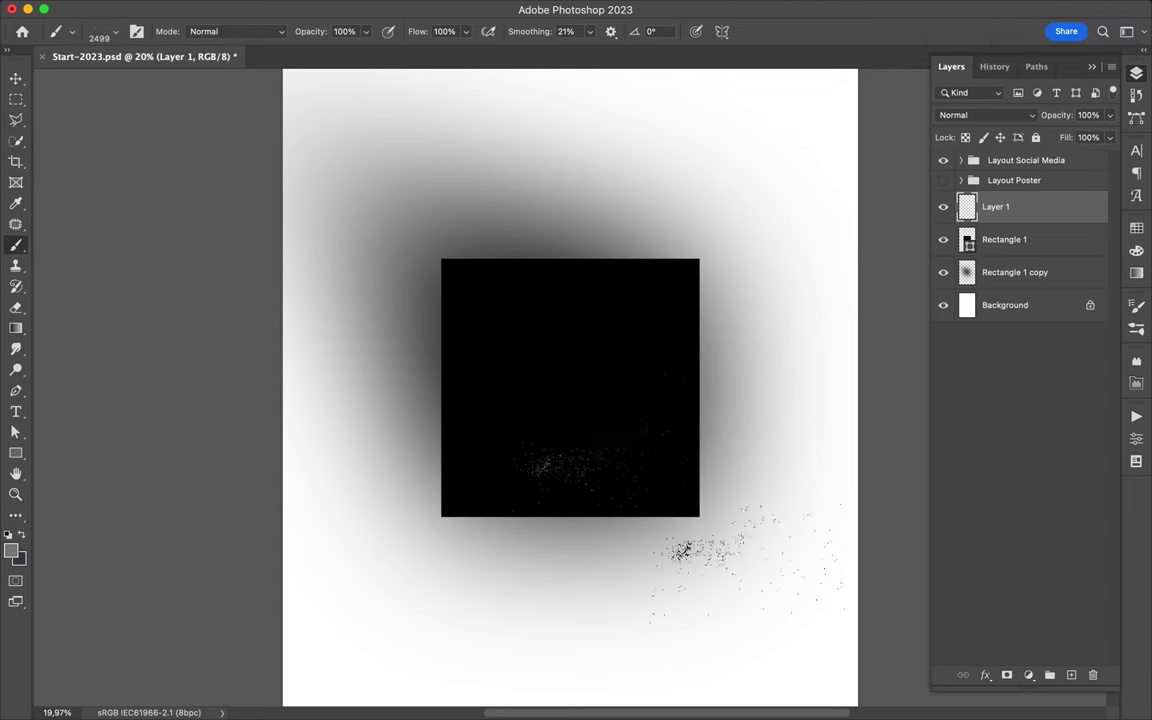
{"action": "right_click", "coordinate": [558, 413]}
{"action": "key", "text": "Return"}
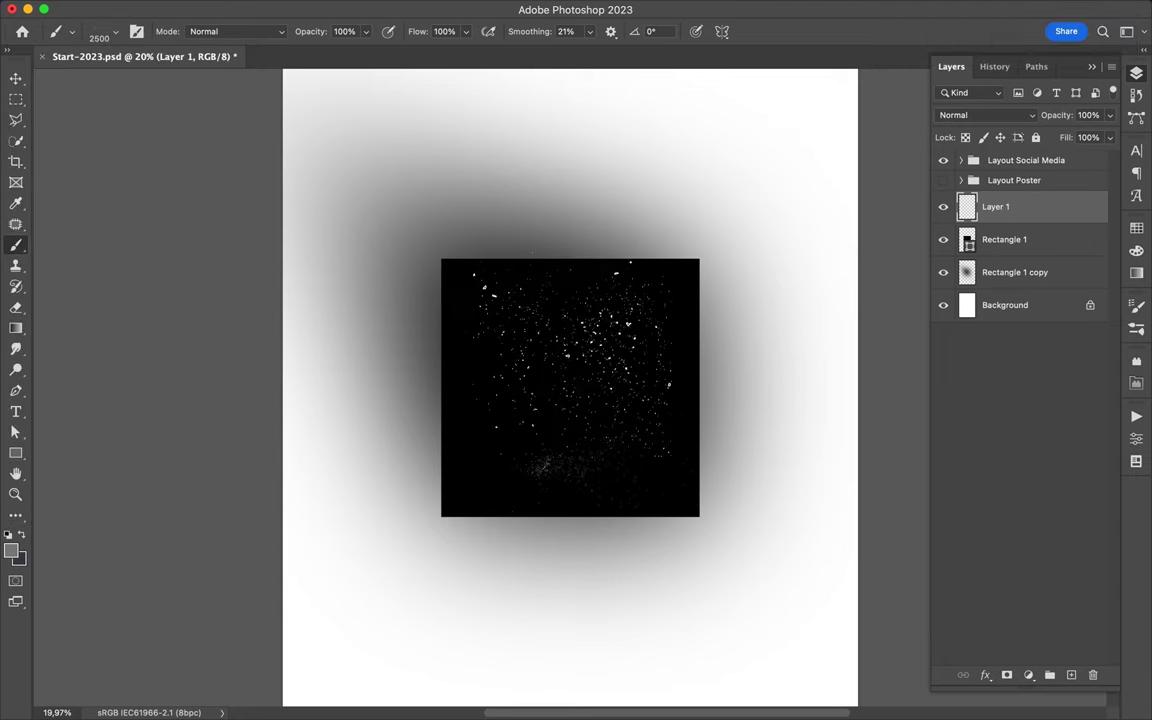
- Stamp white dust specks on the black square, clear stray ones, and set fill to 57%
{"action": "left_click", "coordinate": [571, 336]}
{"action": "key", "text": "v"}
{"action": "key", "text": "m"}
{"action": "key", "text": "ctrl+d"}
{"action": "left_click", "coordinate": [985, 115]}
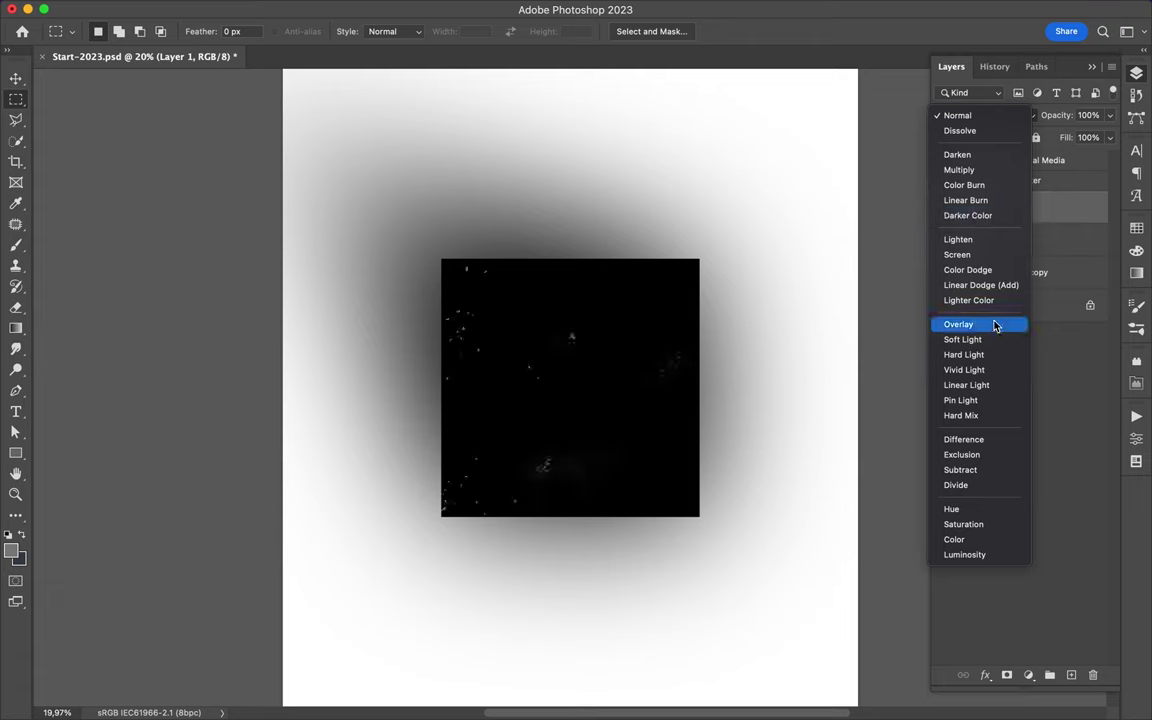
{"action": "key", "text": "Escape"}
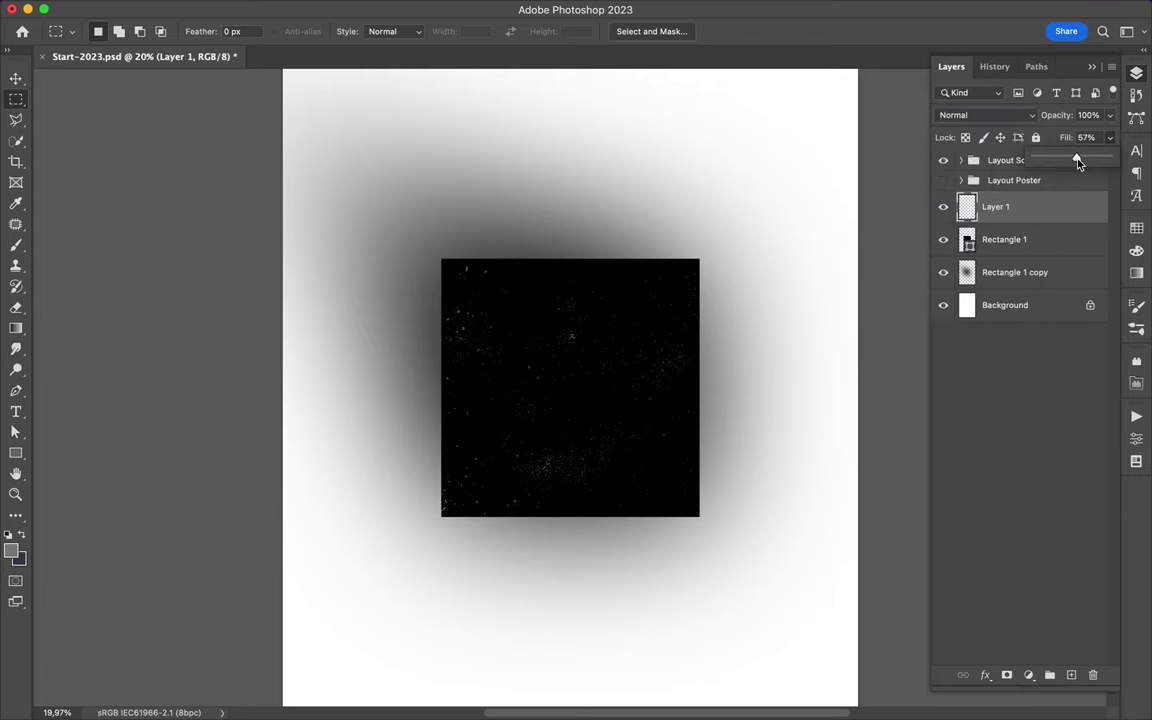
{"action": "left_click_drag", "start_coordinate": [1073, 162], "coordinate": [1078, 160]}
- Draw a gray rectangle covering the entire poster
{"action": "key", "text": "v"}
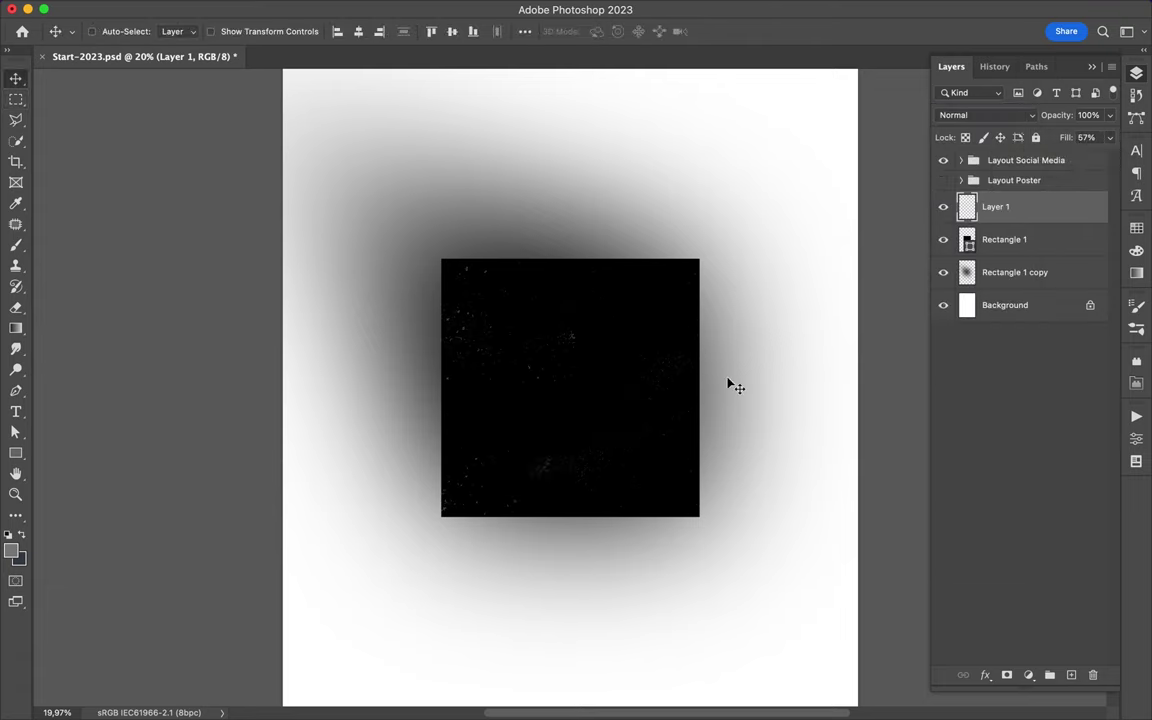
{"action": "scroll", "coordinate": [728, 377], "scroll_direction": "down", "scroll_amount": 3}
{"action": "key", "text": "u"}
{"action": "left_click_drag", "start_coordinate": [422, 165], "coordinate": [716, 606]}
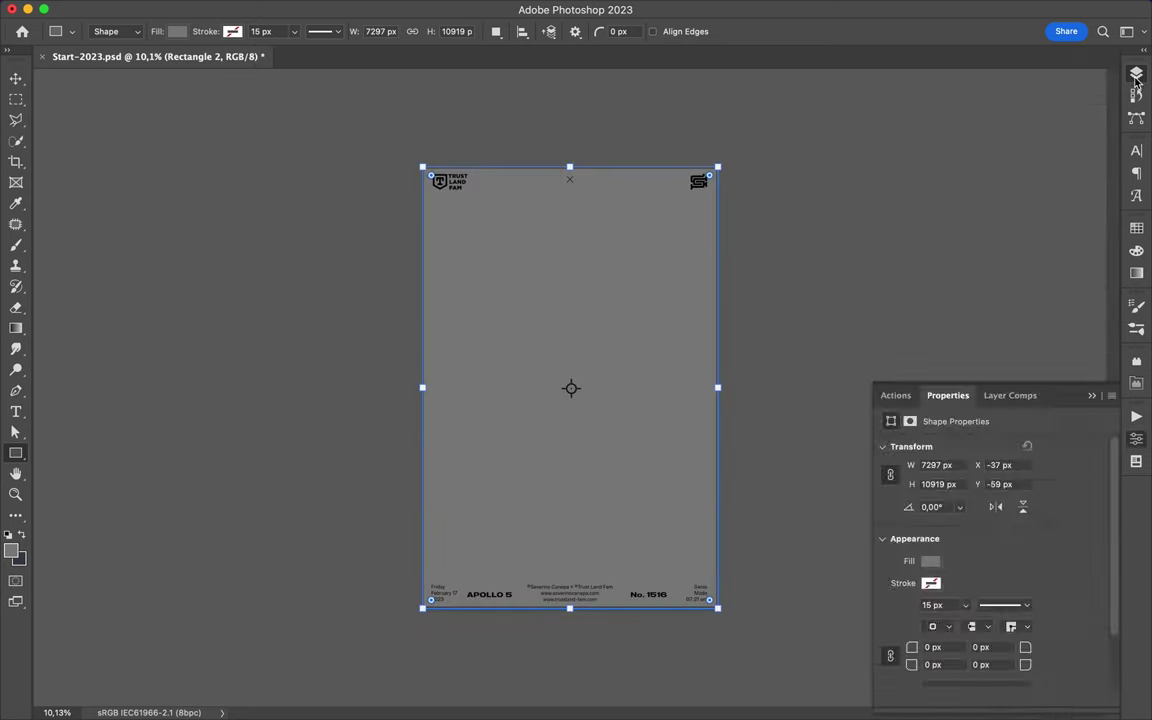
- Send the big rectangle just above Background and fill it light blue #bed9f7
{"action": "key", "text": "ctrl+shift+bracketleft"}
{"action": "key", "text": "a"}
{"action": "left_click", "coordinate": [238, 31]}
{"action": "left_click", "coordinate": [138, 117]}
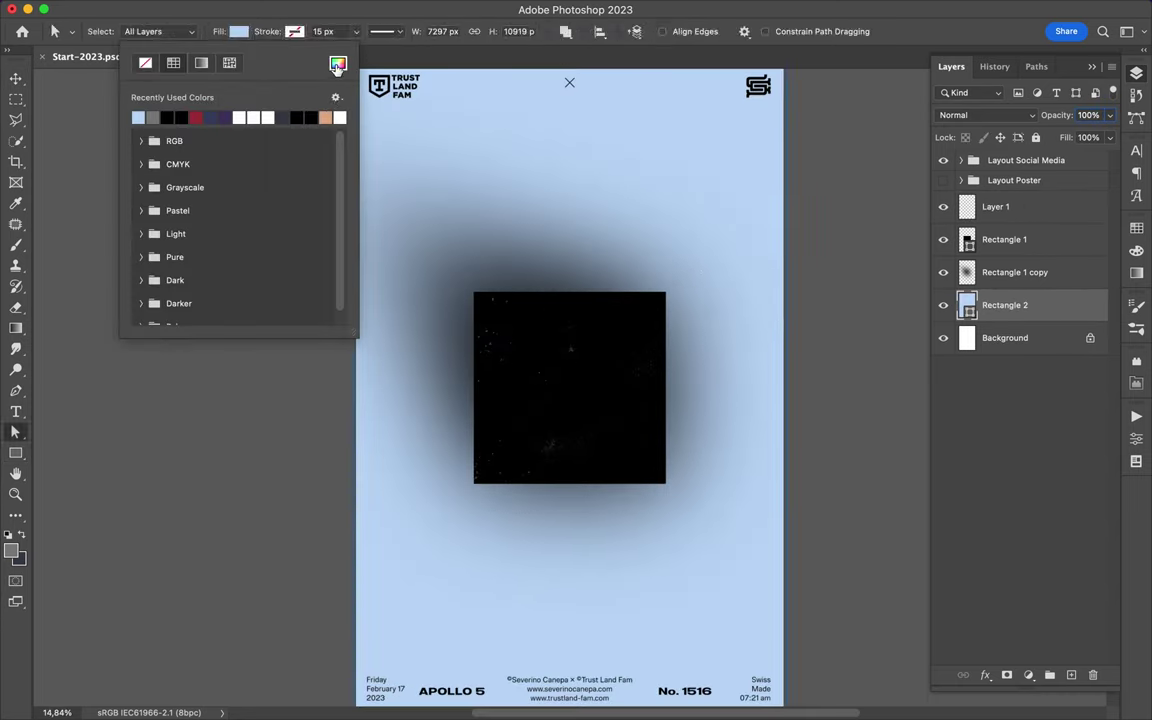
{"action": "left_click", "coordinate": [338, 63]}
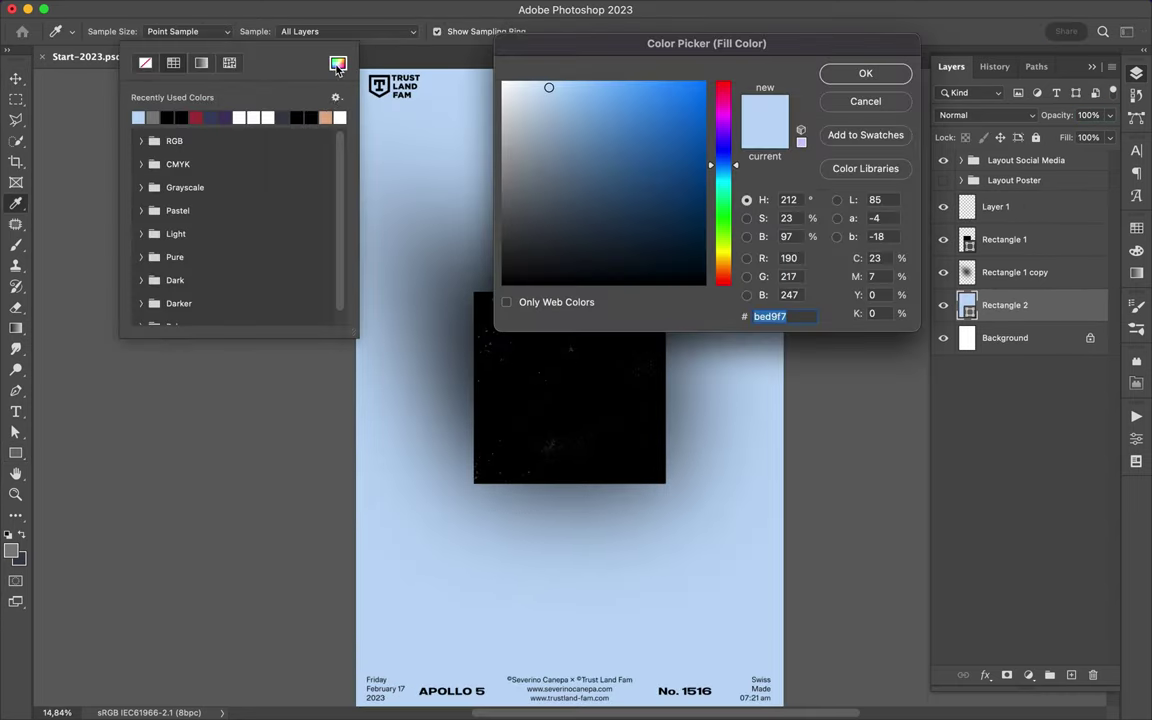
{"action": "key", "text": "Escape"}
{"action": "left_click", "coordinate": [325, 117]}
{"action": "key", "text": "Escape"}
{"action": "key", "text": "v"}
- Set Rectangle 1 copy to Multiply, then duplicate Rectangle 2 and try Vivid Light and Hard Mix
{"action": "left_click", "coordinate": [1015, 272]}
{"action": "left_click", "coordinate": [985, 115]}
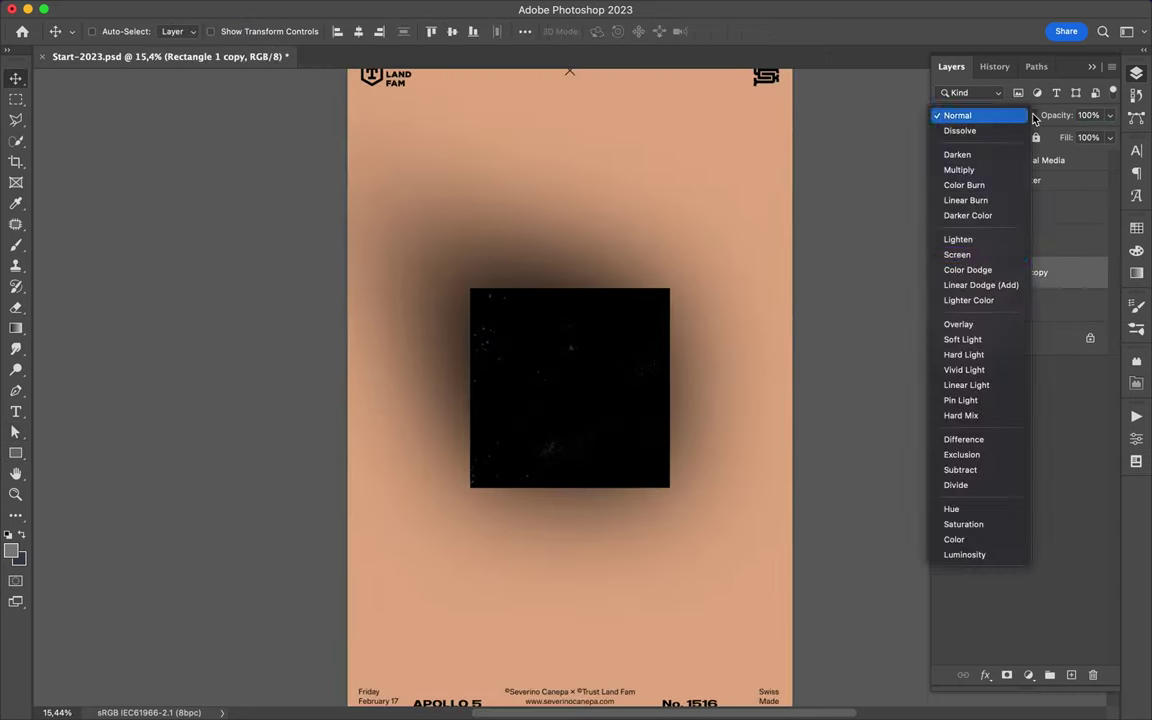
{"action": "left_click", "coordinate": [960, 171]}
{"action": "left_click_drag", "start_coordinate": [1030, 277], "coordinate": [1030, 284]}
{"action": "left_click", "coordinate": [985, 115]}
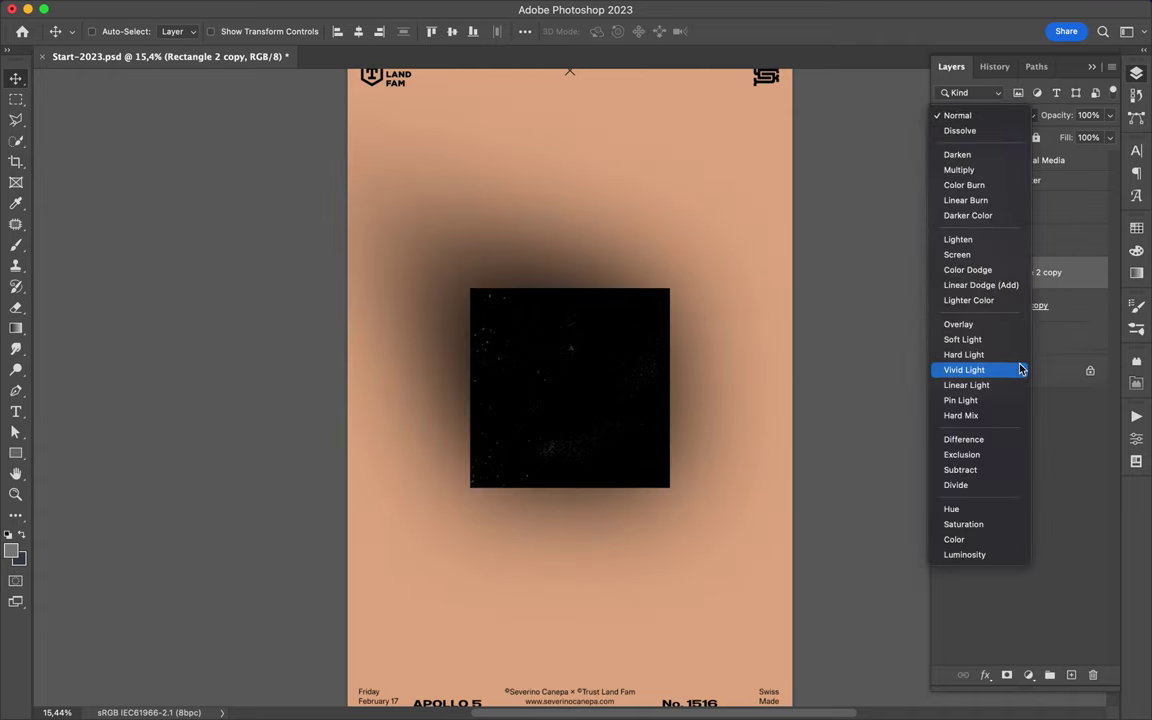
{"action": "left_click", "coordinate": [1018, 369]}
{"action": "left_click", "coordinate": [943, 274]}
{"action": "left_click", "coordinate": [985, 115]}
{"action": "left_click", "coordinate": [960, 160]}
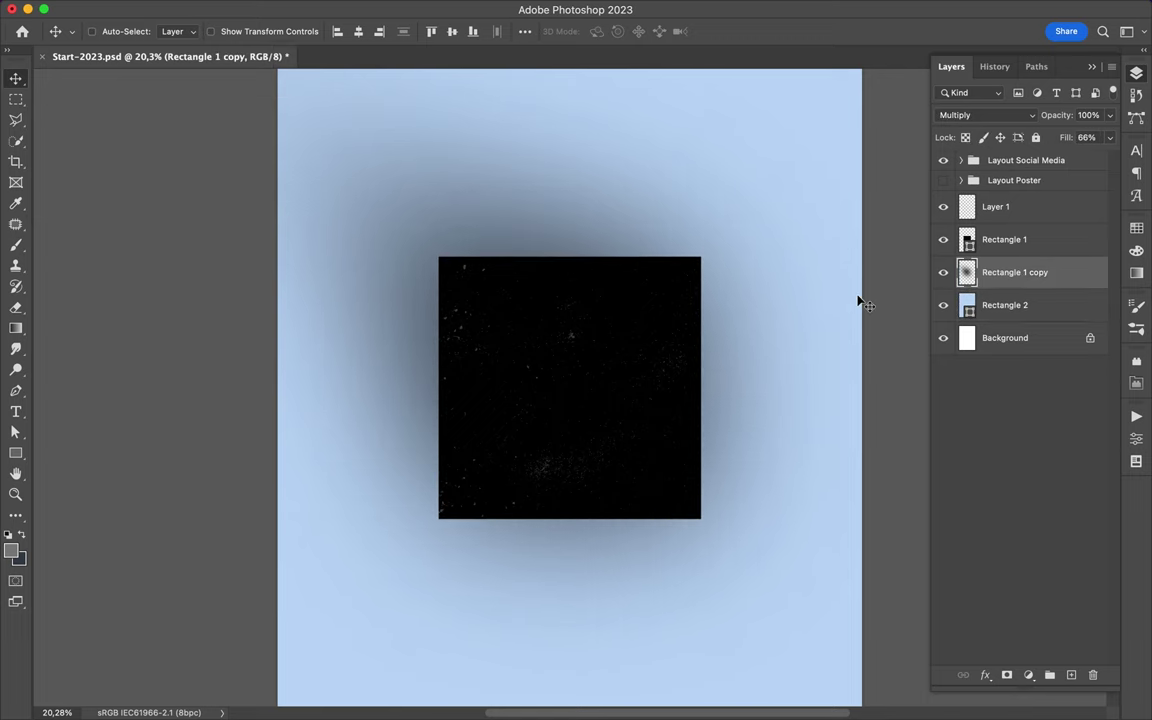
- Paint black specks with the 2500 px dust brush on a new layer above the background
{"action": "key", "text": "m"}
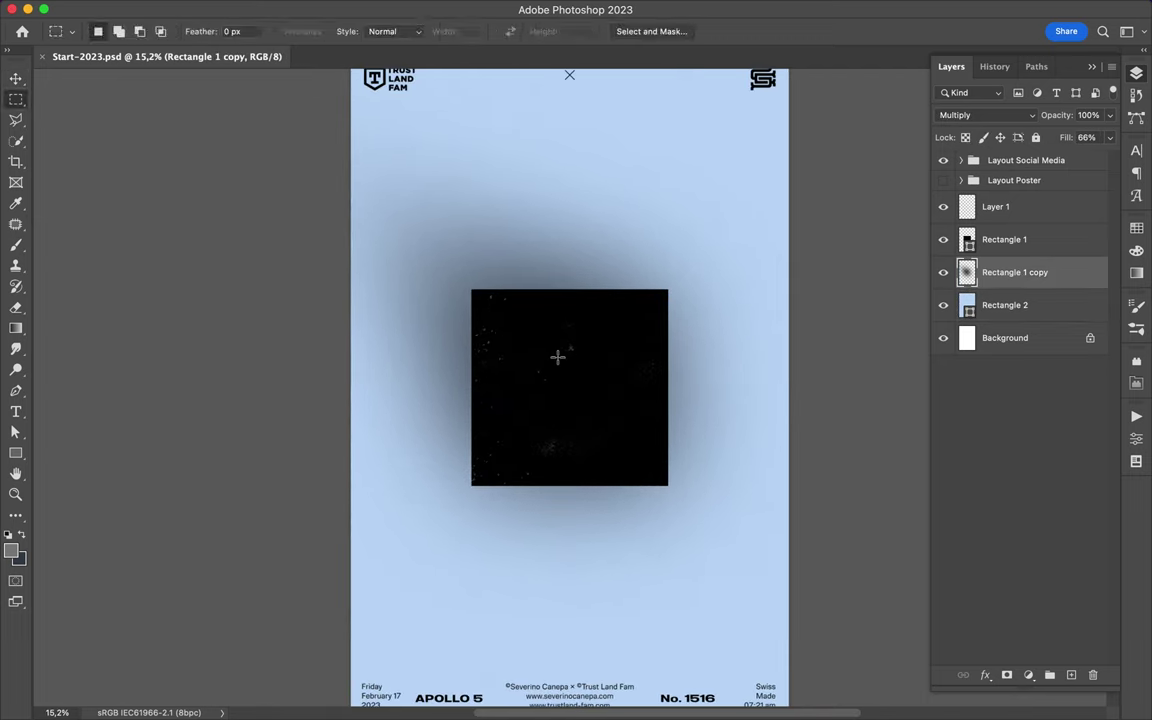
{"action": "key", "text": "u"}
{"action": "key", "text": "b"}
{"action": "key", "text": "alt+bracketleft"}
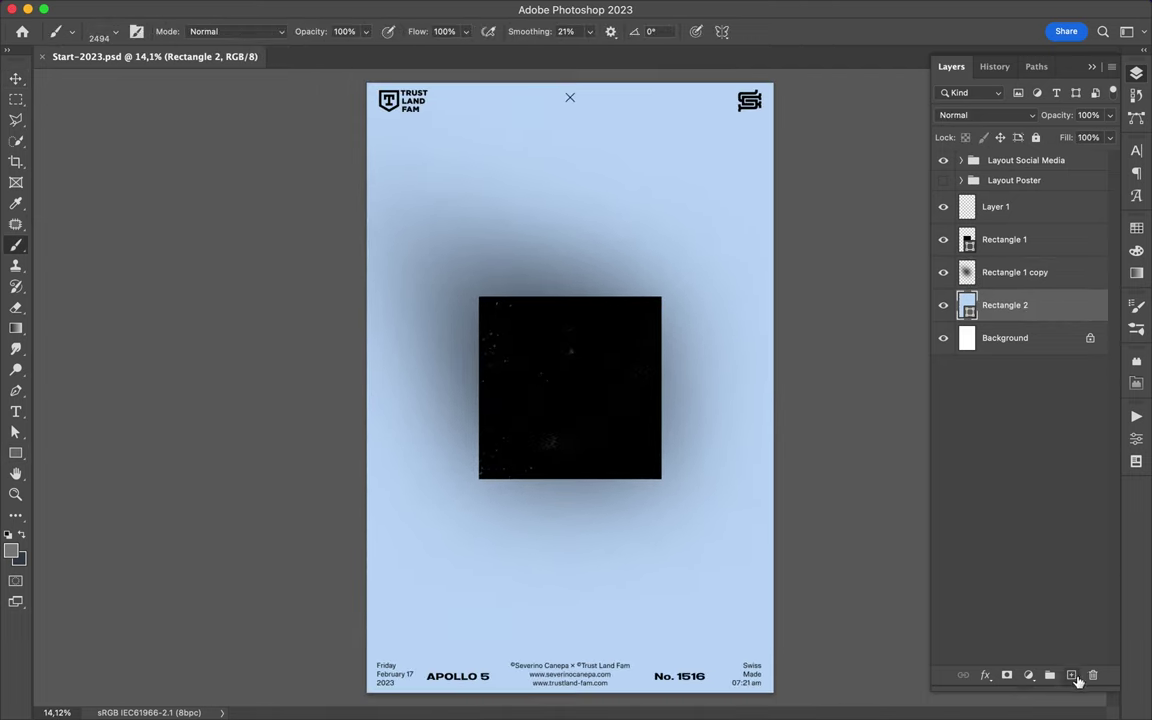
{"action": "left_click", "coordinate": [108, 31]}
{"action": "type", "text": "2500"}
{"action": "key", "text": "Return"}
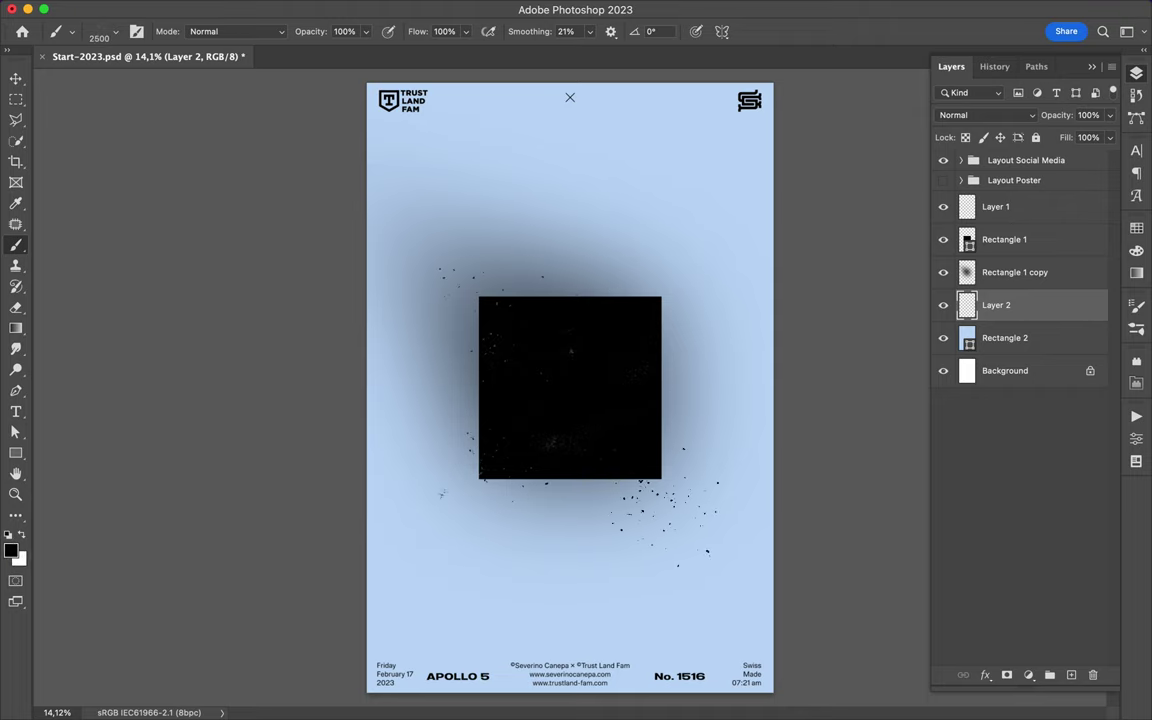
{"action": "key", "text": "v"}
{"action": "scroll", "coordinate": [572, 131], "scroll_direction": "up", "scroll_amount": 2}
- Squeeze a Rectangle 1 duplicate into a narrow white strip below the square's right edge
{"action": "left_click", "coordinate": [620, 296]}
{"action": "key", "text": "ctrl+j"}
{"action": "key", "text": "ctrl+t"}
{"action": "mouse_move", "coordinate": [468, 387]}
{"action": "left_mouse_down"}
{"action": "mouse_move", "coordinate": [671, 387]}
{"action": "mouse_move", "coordinate": [657, 358]}
{"action": "left_mouse_up"}
{"action": "key", "text": "Return"}
{"action": "key", "text": "ctrl+bracketleft"}
{"action": "left_click", "coordinate": [232, 31]}
{"action": "left_click", "coordinate": [130, 75]}
- Duplicate the white strip, shift it left, recolour it gray, and send it below Layer 2
{"action": "scroll", "coordinate": [570, 182], "scroll_direction": "down", "scroll_amount": 2}
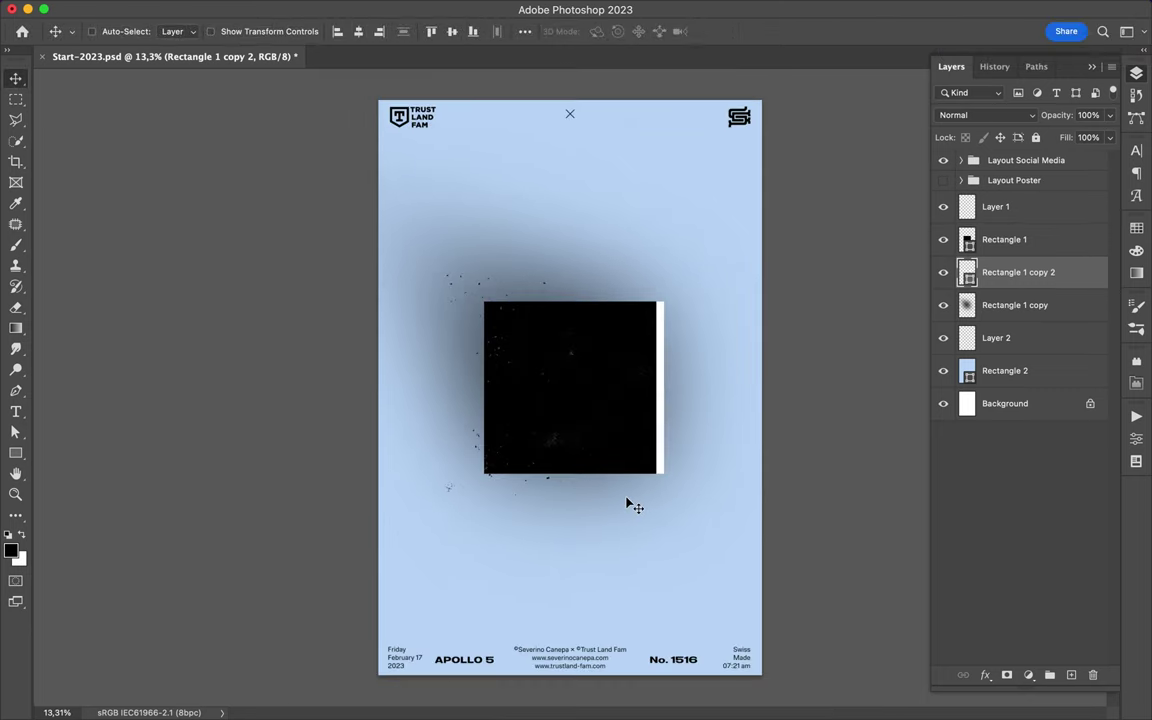
{"action": "key", "text": "ctrl+j"}
{"action": "left_click_drag", "start_coordinate": [660, 403], "coordinate": [616, 403]}
{"action": "key", "text": "ctrl+t"}
{"action": "key", "text": "Escape"}
{"action": "left_click_drag", "start_coordinate": [967, 272], "coordinate": [967, 235]}
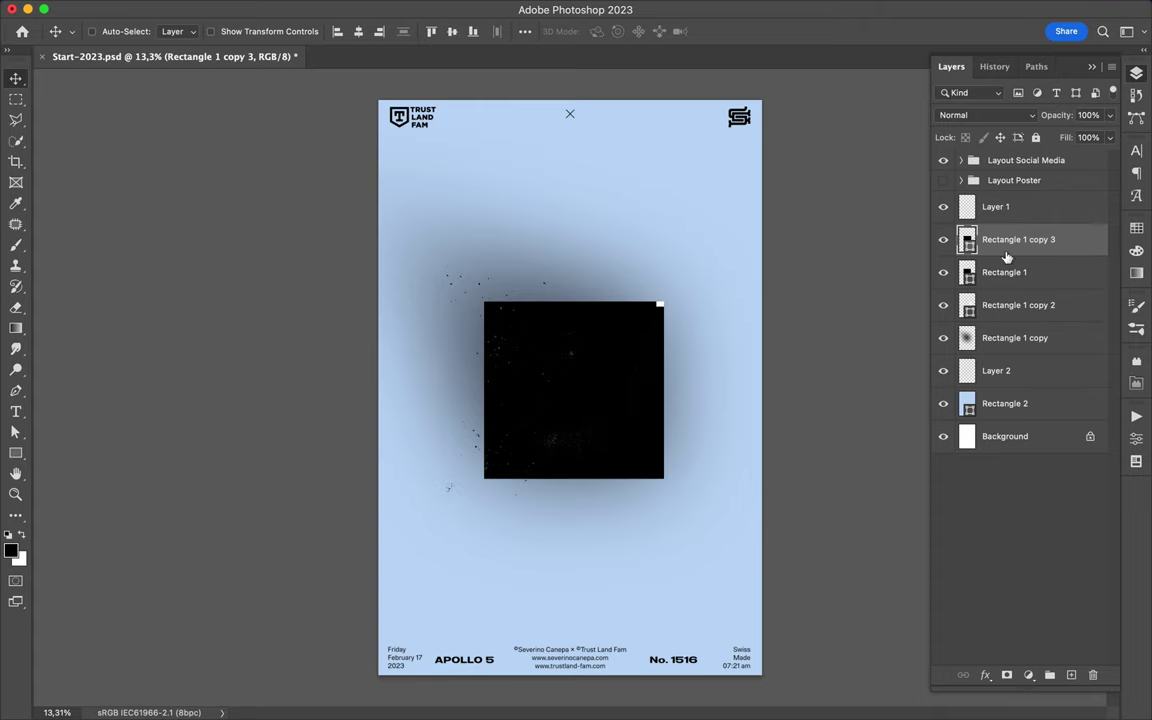
{"action": "key", "text": "ctrl+bracketleft"}
{"action": "key", "text": "ctrl+bracketleft"}
{"action": "key", "text": "ctrl+bracketleft"}
{"action": "key", "text": "a"}
{"action": "left_click", "coordinate": [238, 31]}
{"action": "key", "text": "v"}
{"action": "scroll", "coordinate": [700, 396], "scroll_direction": "up", "scroll_amount": 5}
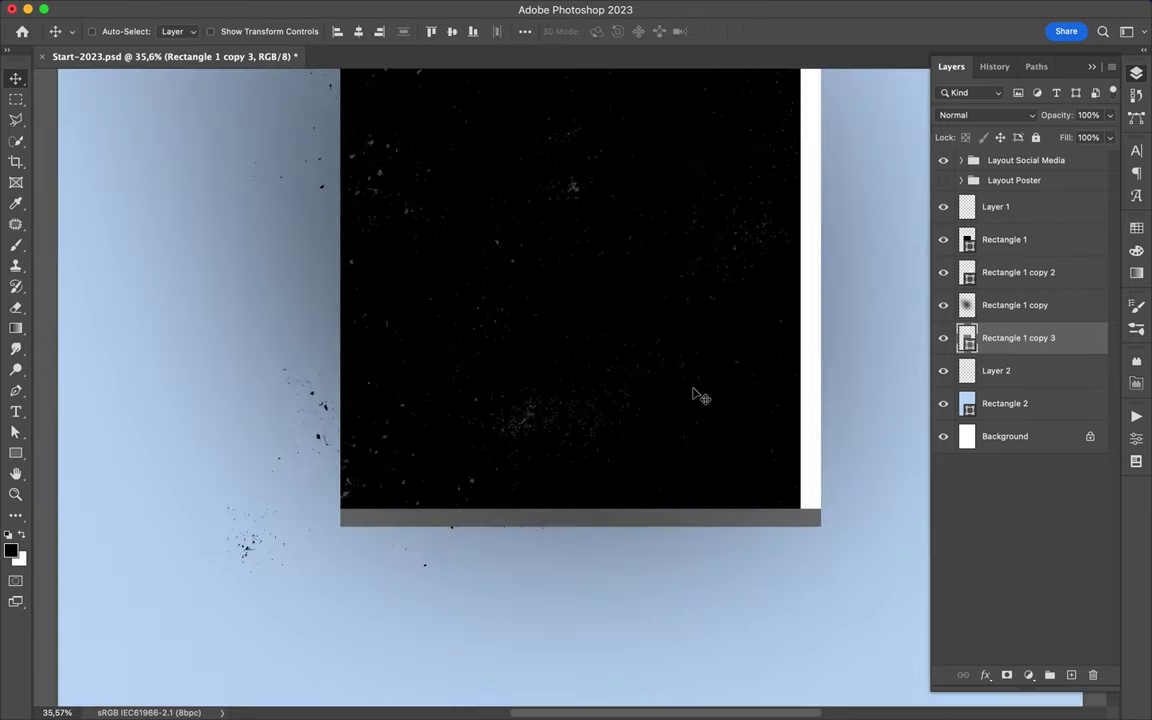
{"action": "key", "text": "ctrl+bracketleft"}
- Delete the blurred shadow layer and nudge the square and its specks upward
{"action": "scroll", "coordinate": [700, 396], "scroll_direction": "down", "scroll_amount": 3}
{"action": "scroll", "coordinate": [802, 406], "scroll_direction": "down", "scroll_amount": 2}
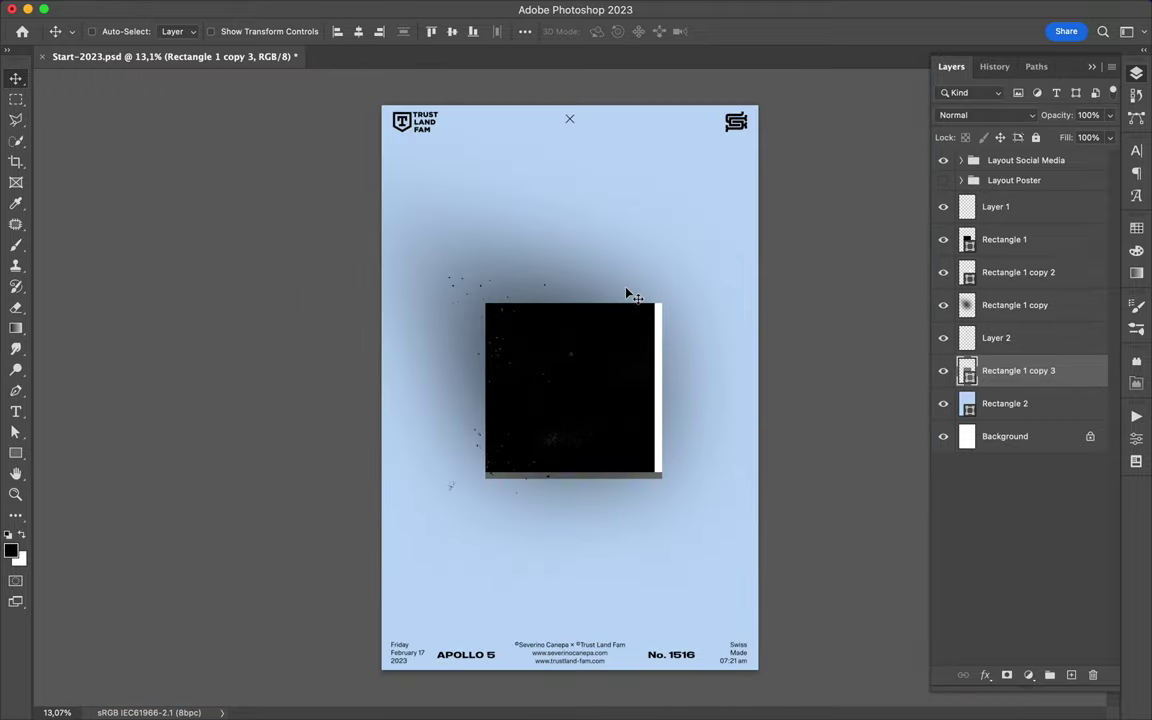
{"action": "scroll", "coordinate": [553, 330], "scroll_direction": "up", "scroll_amount": 2}
{"action": "key", "text": "Delete"}
{"action": "scroll", "coordinate": [658, 162], "scroll_direction": "down", "scroll_amount": 2}
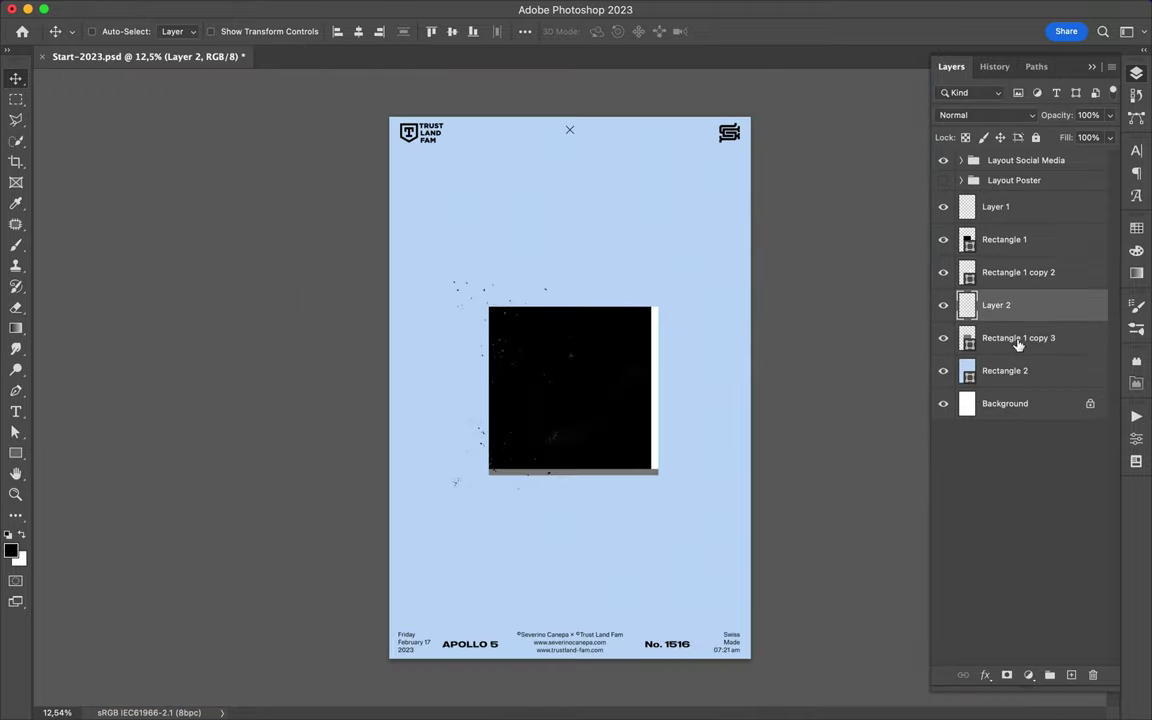
{"action": "left_click", "coordinate": [1018, 206], "text": "ctrl"}
{"action": "left_click_drag", "start_coordinate": [622, 369], "coordinate": [623, 348]}
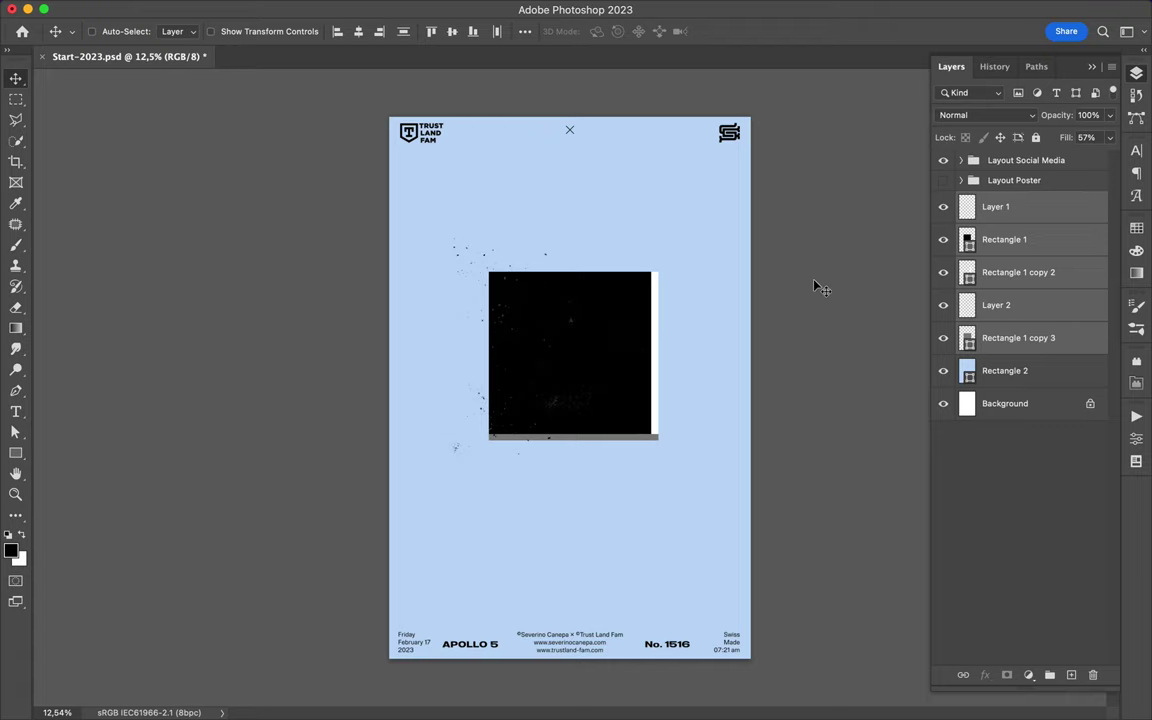
- Sample the poster's light blue and draw a large circle over the lower poster
{"action": "left_click", "coordinate": [590, 520], "text": "ctrl"}
{"action": "left_click", "coordinate": [681, 473]}
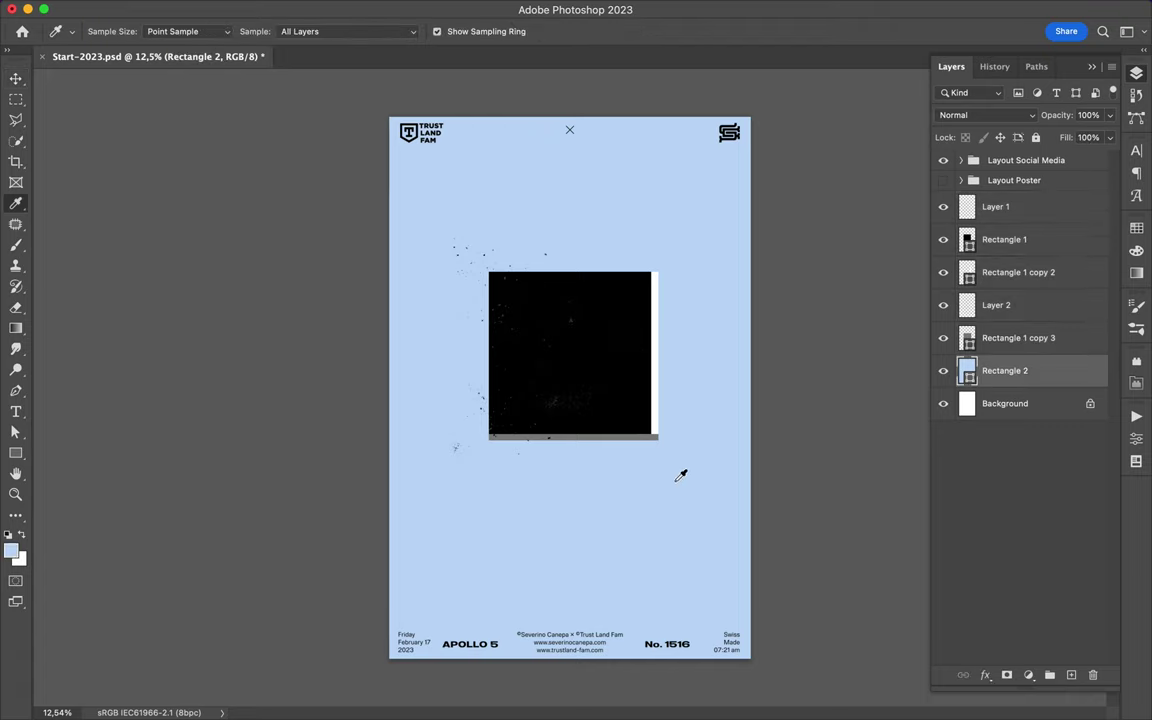
{"action": "key", "text": "u"}
{"action": "left_click", "coordinate": [237, 427]}
{"action": "key", "text": "Escape"}
{"action": "right_click", "coordinate": [15, 453]}
{"action": "left_click", "coordinate": [137, 466]}
{"action": "left_click_drag", "start_coordinate": [624, 479], "coordinate": [833, 688]}
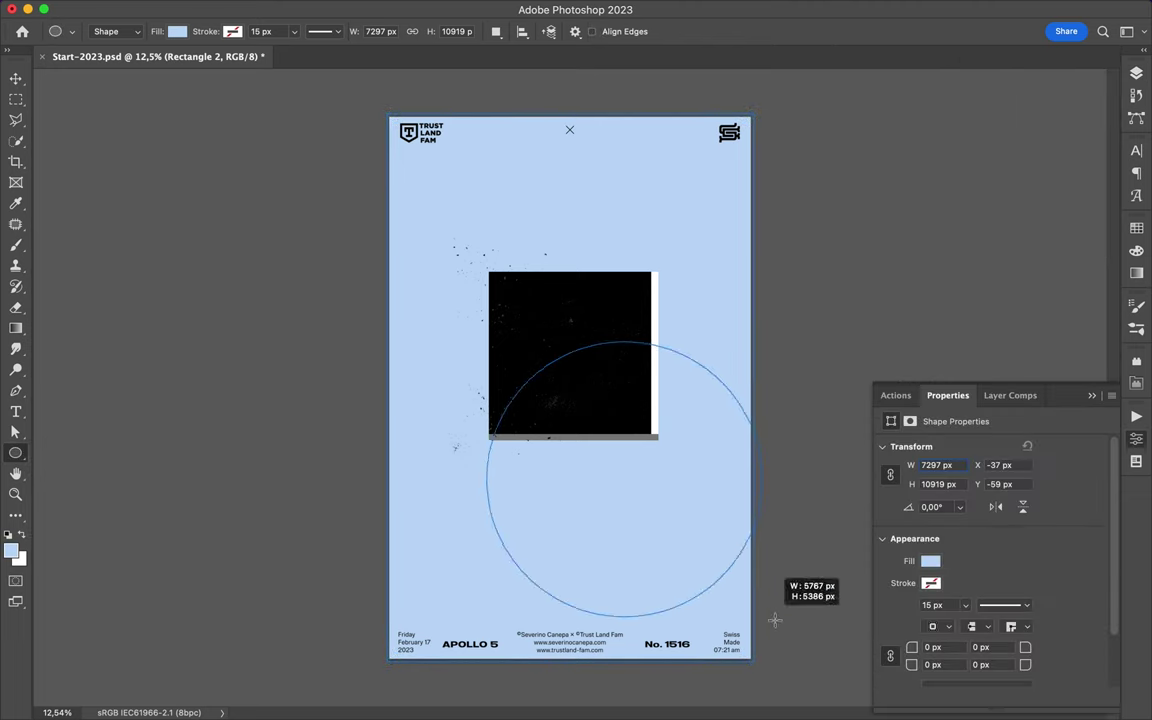
- Set the circle to Linear Burn and enlarge it well beyond the poster
{"action": "key", "text": "a"}
{"action": "left_click", "coordinate": [1136, 72]}
{"action": "left_click", "coordinate": [985, 115]}
{"action": "left_click", "coordinate": [977, 198]}
{"action": "key", "text": "ctrl+t"}
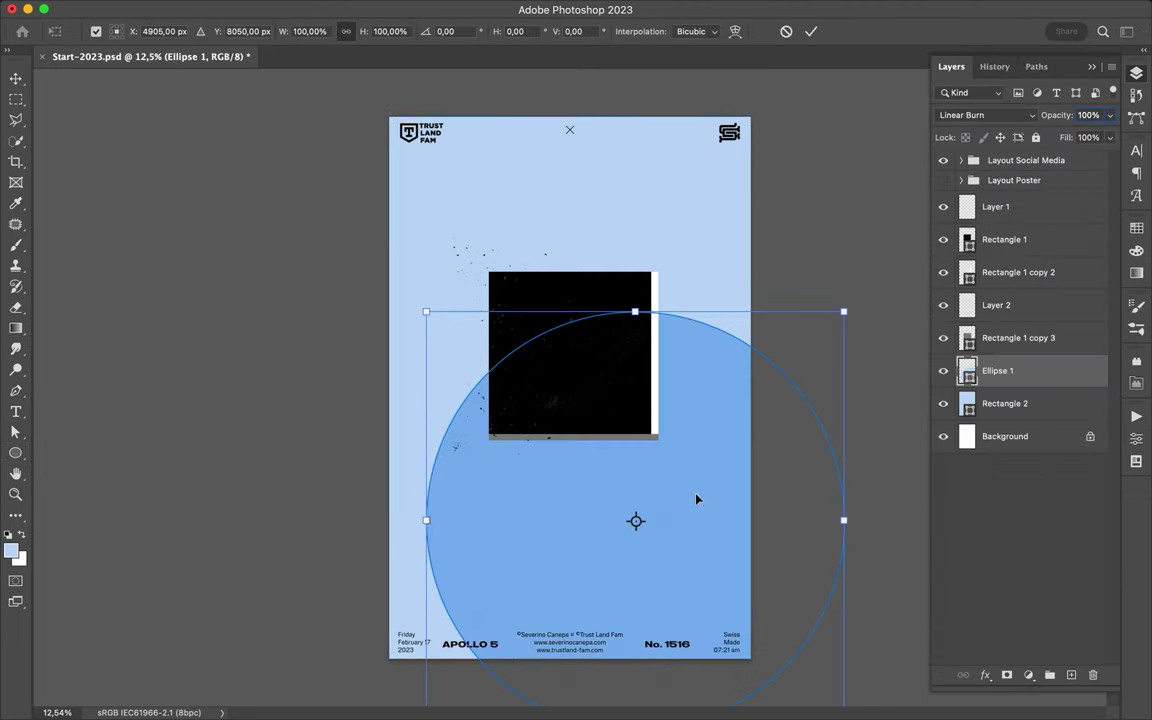
{"action": "left_click_drag", "start_coordinate": [427, 522], "coordinate": [216, 481]}
{"action": "key", "text": "ctrl+minus"}
{"action": "key", "text": "Return"}
- Delete the circle's bottom anchor and bend the open arc into a sweeping diagonal curve
{"action": "left_click", "coordinate": [540, 697]}
{"action": "key", "text": "Delete"}
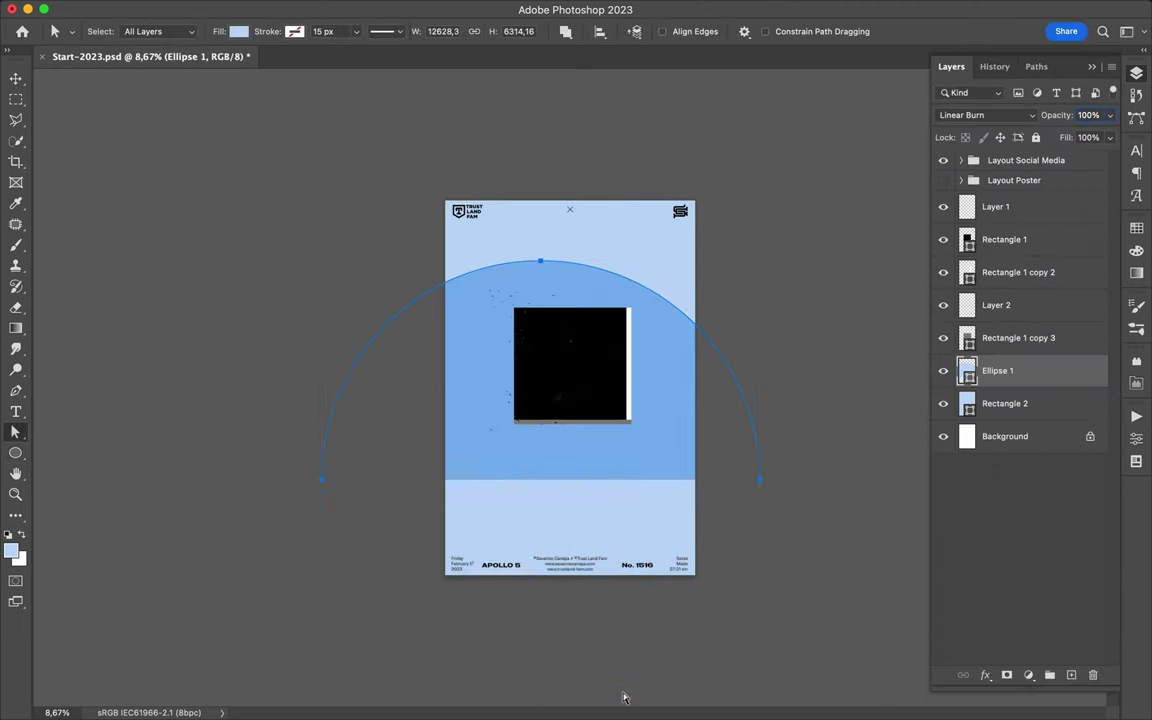
{"action": "key", "text": "v"}
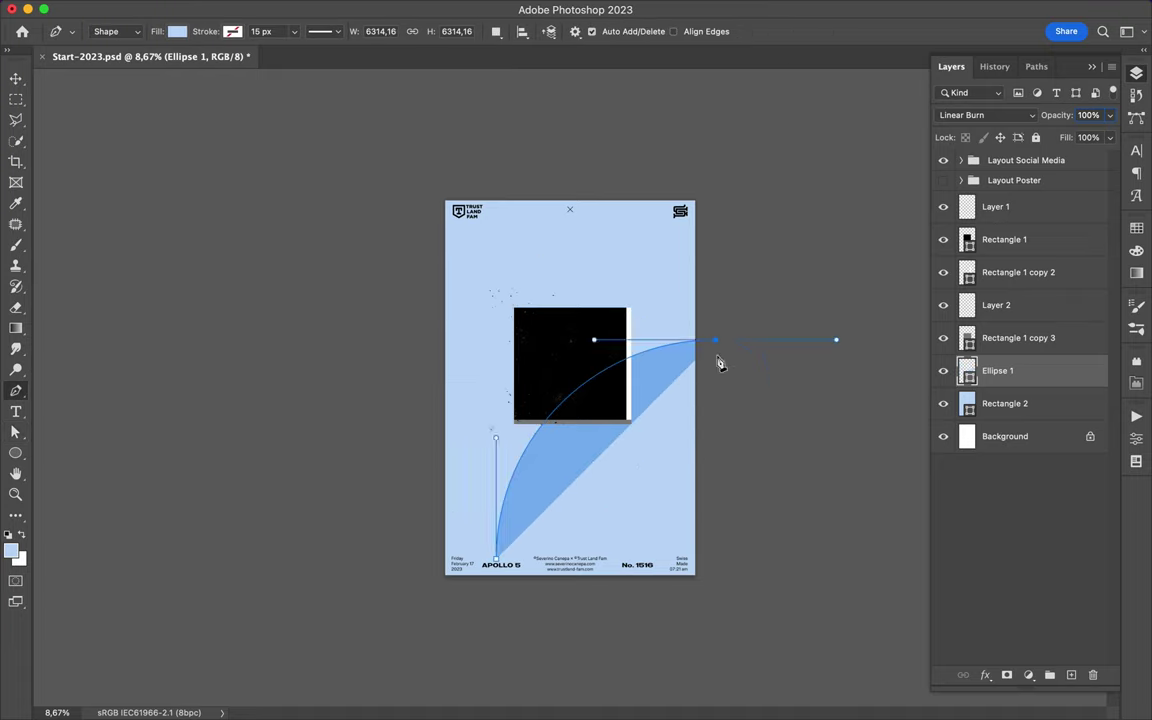
{"action": "left_click_drag", "start_coordinate": [527, 475], "coordinate": [615, 478]}
- Scale the curved shape across the poster and lower its fill to 39%
{"action": "key", "text": "ctrl+t"}
{"action": "left_click_drag", "start_coordinate": [810, 640], "coordinate": [700, 540]}
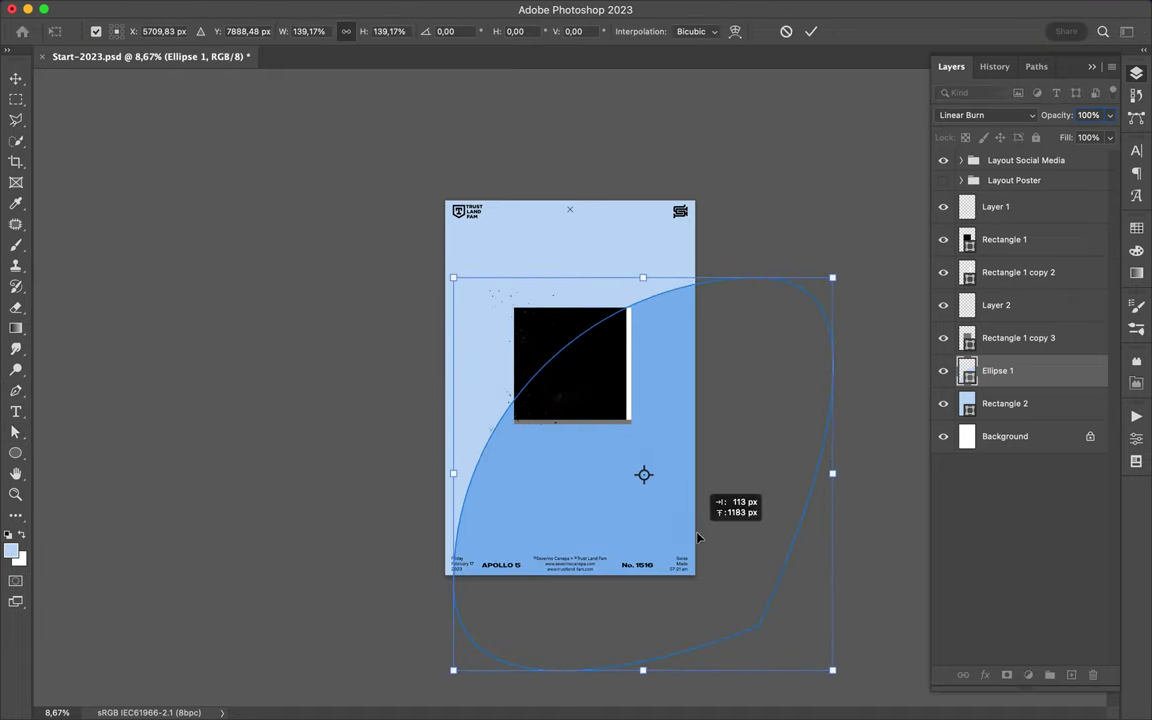
{"action": "key", "text": "Return"}
{"action": "left_click_drag", "start_coordinate": [1109, 137], "coordinate": [1060, 150]}
{"action": "key", "text": "ctrl+plus"}
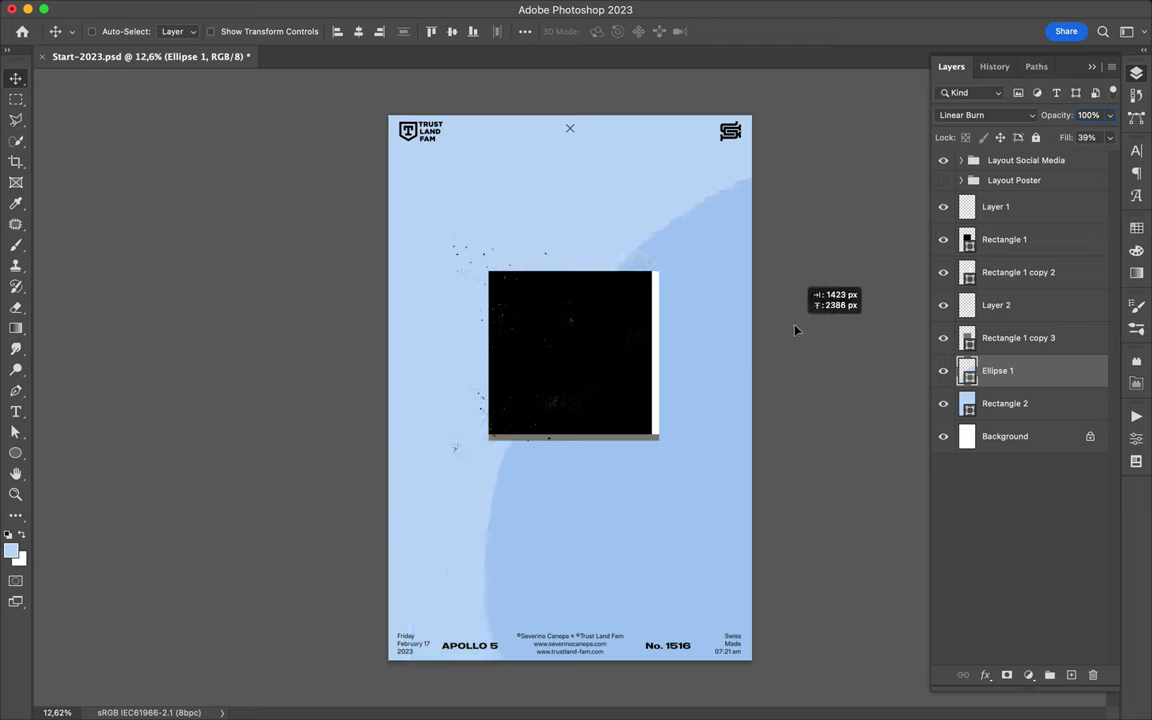
{"action": "key", "text": "ctrl+plus"}
- Resize and reposition the black square's layers together
{"action": "left_click", "coordinate": [1018, 337]}
{"action": "left_click", "coordinate": [995, 206], "text": "shift"}
{"action": "key", "text": "ctrl+t"}
{"action": "left_click_drag", "start_coordinate": [550, 195], "coordinate": [550, 275]}
{"action": "mouse_move", "coordinate": [572, 325]}
{"action": "left_mouse_down"}
{"action": "mouse_move", "coordinate": [576, 313]}
{"action": "mouse_move", "coordinate": [548, 350]}
{"action": "left_mouse_up"}
{"action": "key", "text": "Return"}
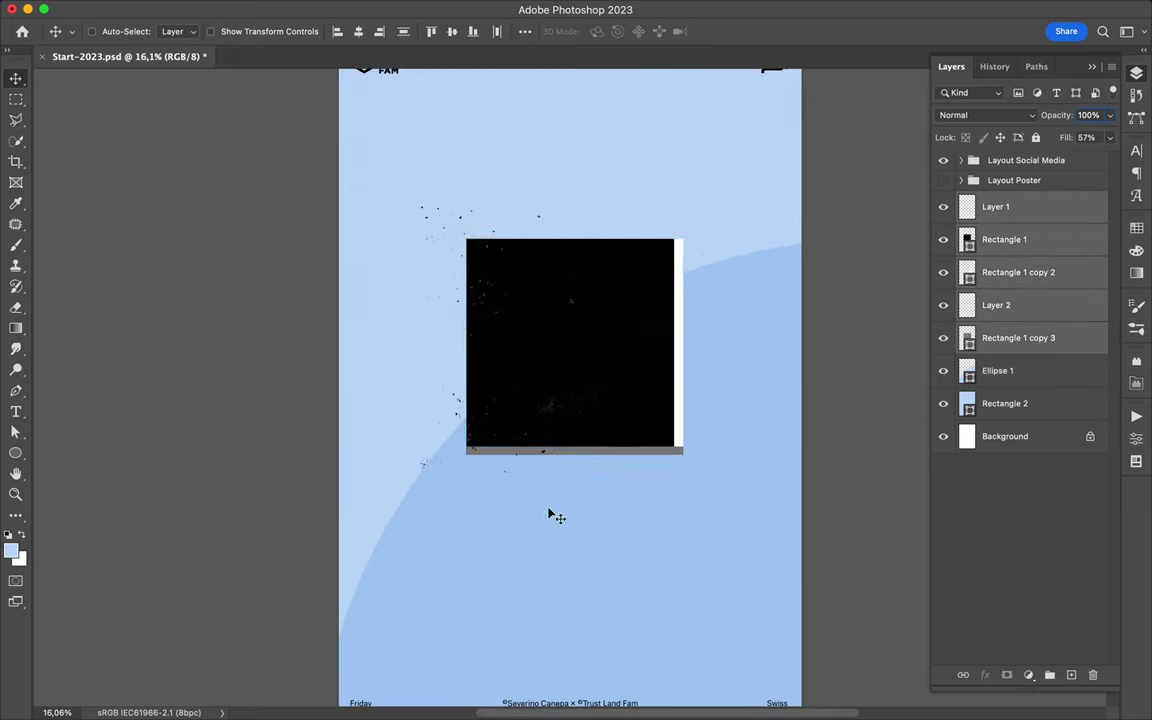
- Narrow the black square artwork slightly from its left side
{"action": "key", "text": "ctrl+minus"}
{"action": "key", "text": "ctrl+t"}
{"action": "left_click_drag", "start_coordinate": [471, 363], "coordinate": [489, 365]}
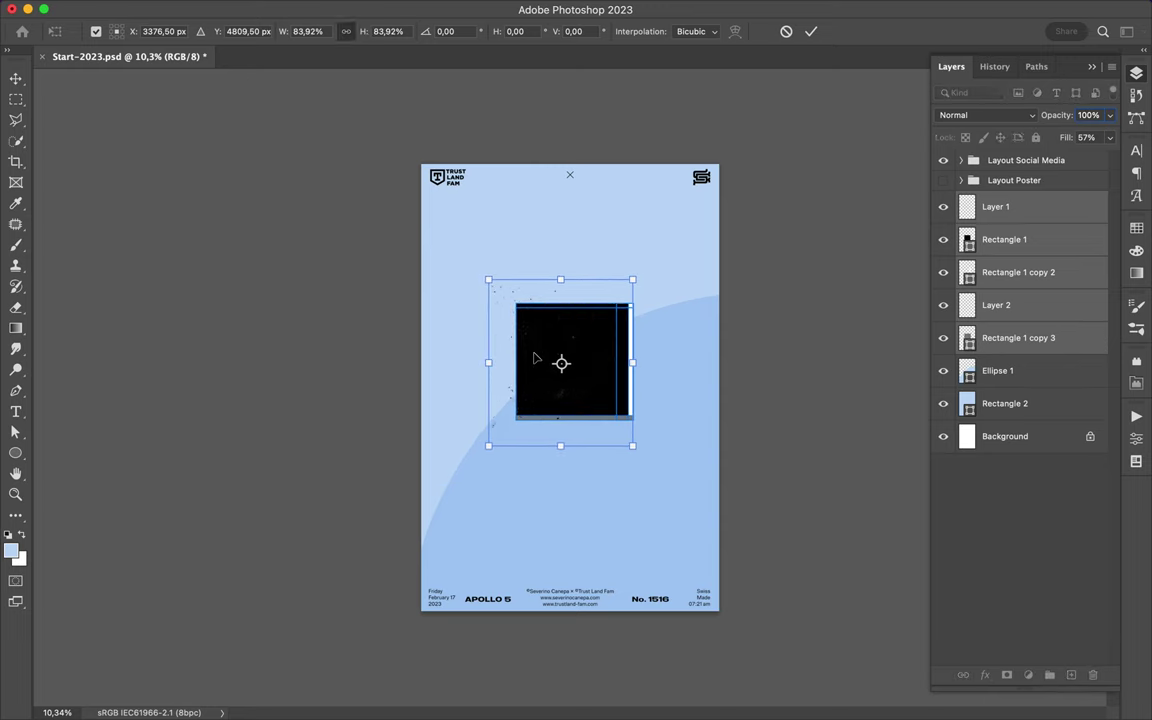
{"action": "key", "text": "Return"}
{"action": "key", "text": "ctrl+plus"}
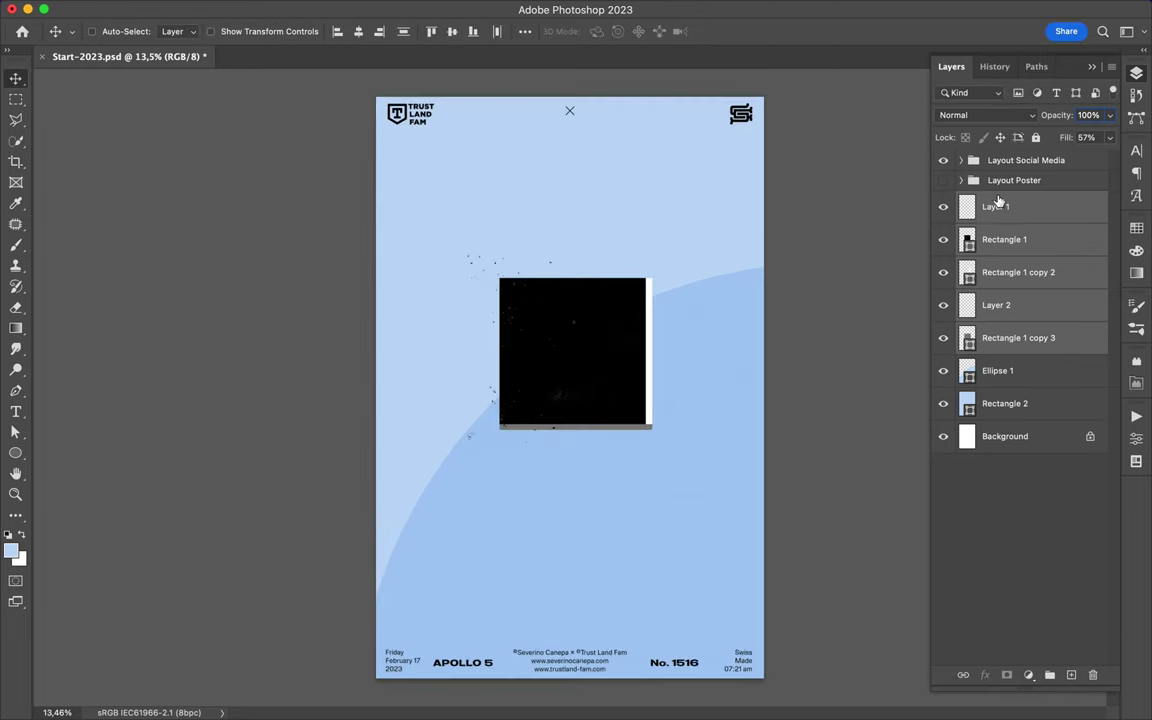
- Lower the Ellipse 1 layer's fill to 23%
{"action": "left_click", "coordinate": [997, 370]}
{"action": "left_click", "coordinate": [1109, 137]}
{"action": "left_click_drag", "start_coordinate": [1070, 158], "coordinate": [1051, 158]}
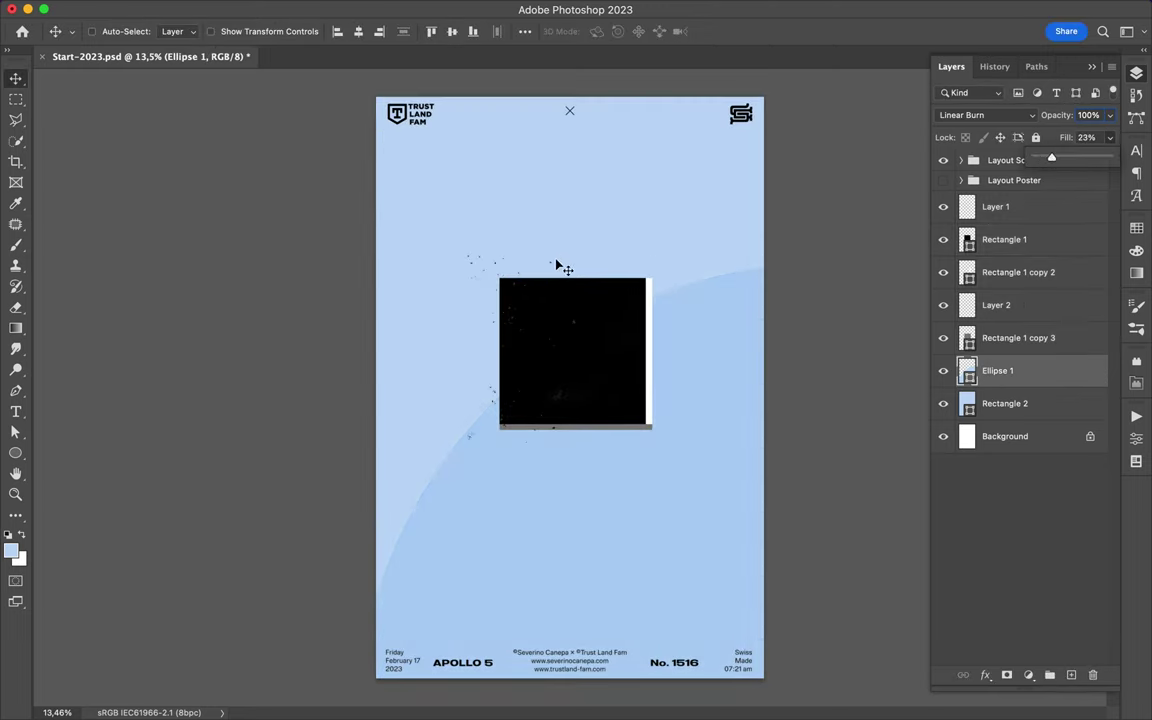
- Draw a rectangle inside the poster margins
{"action": "key", "text": "u"}
{"action": "right_click", "coordinate": [13, 453]}
{"action": "left_click", "coordinate": [88, 445]}
{"action": "mouse_move", "coordinate": [399, 143]}
{"action": "left_mouse_down"}
{"action": "mouse_move", "coordinate": [558, 249]}
{"action": "mouse_move", "coordinate": [748, 638]}
{"action": "left_mouse_up"}
- Give the frame rectangle no fill, leaving a thin dark outline
{"action": "left_click", "coordinate": [177, 31]}
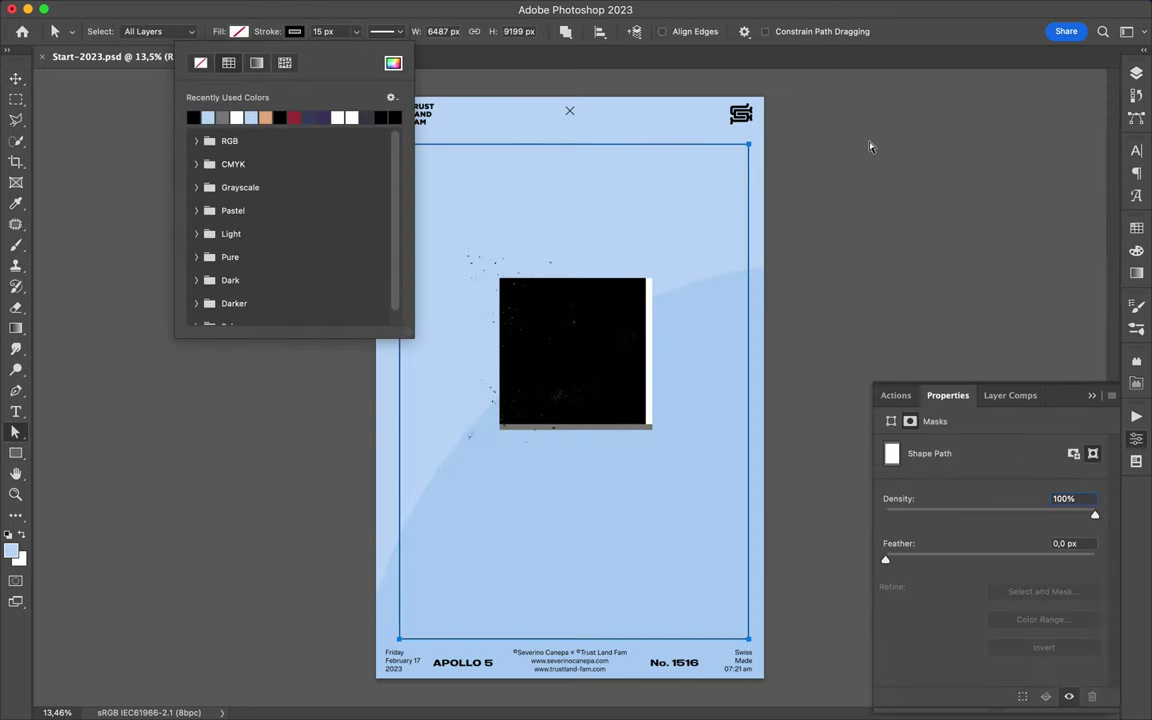
{"action": "key", "text": "Escape"}
{"action": "key", "text": "v"}
{"action": "scroll", "coordinate": [470, 314], "scroll_direction": "up", "scroll_amount": 2}
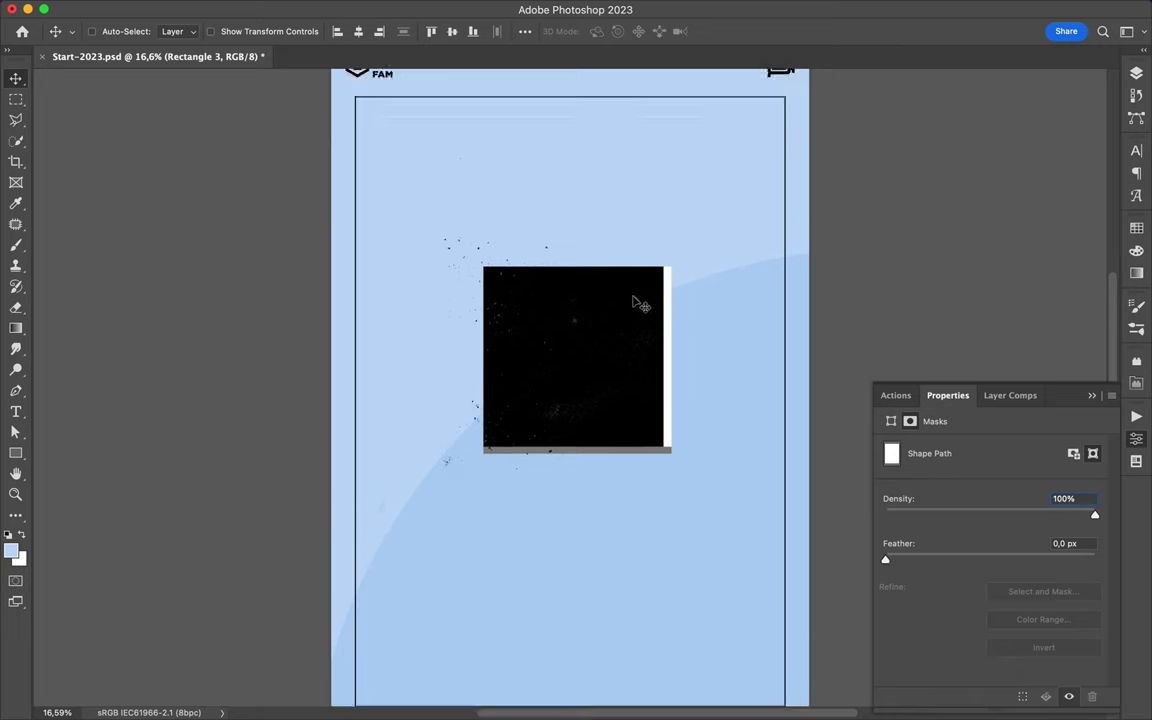
- Merge the square's copies into Rectangle 1 and move it below Layer 2
{"action": "left_click", "coordinate": [660, 425], "text": "super"}
{"action": "key", "text": "F7"}
{"action": "key", "text": "ctrl+e"}
{"action": "key", "text": "ctrl+z"}
{"action": "right_click", "coordinate": [1005, 240]}
{"action": "key", "text": "Escape"}
{"action": "key", "text": "ctrl+e"}
{"action": "left_click_drag", "start_coordinate": [1023, 249], "coordinate": [1023, 290]}
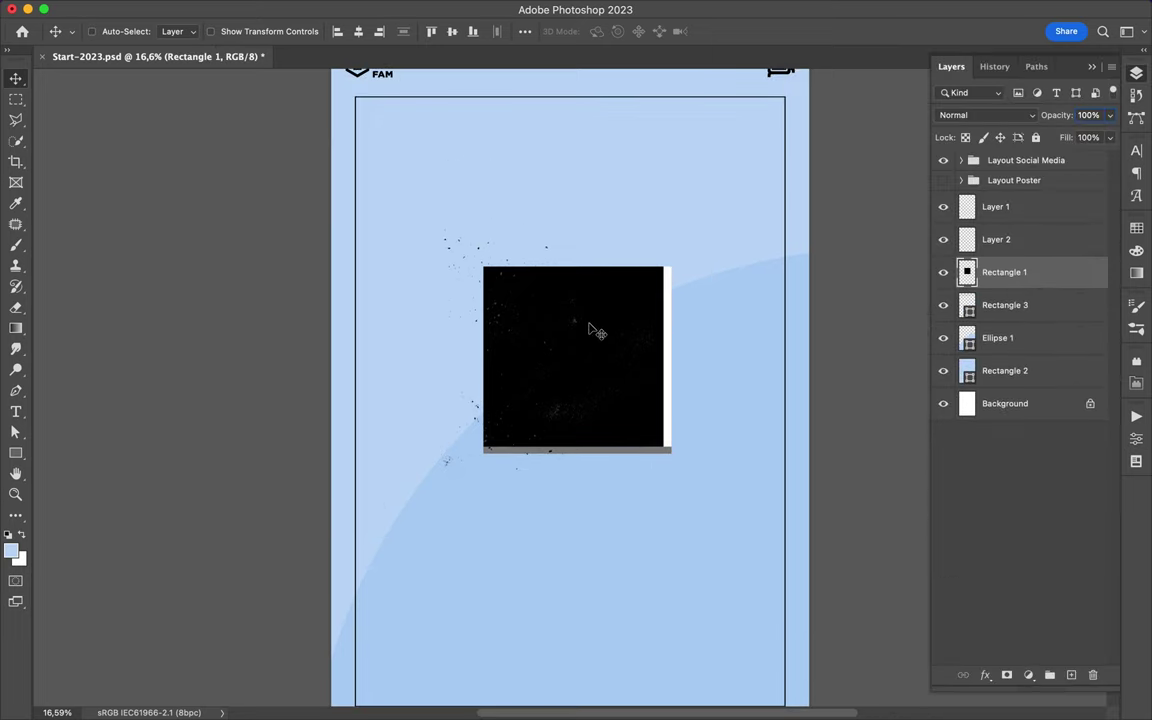
- Duplicate the Rectangle 1 layer
{"action": "scroll", "coordinate": [597, 331], "scroll_direction": "down", "scroll_amount": 2}
{"action": "scroll", "coordinate": [592, 322], "scroll_direction": "down", "scroll_amount": 1}
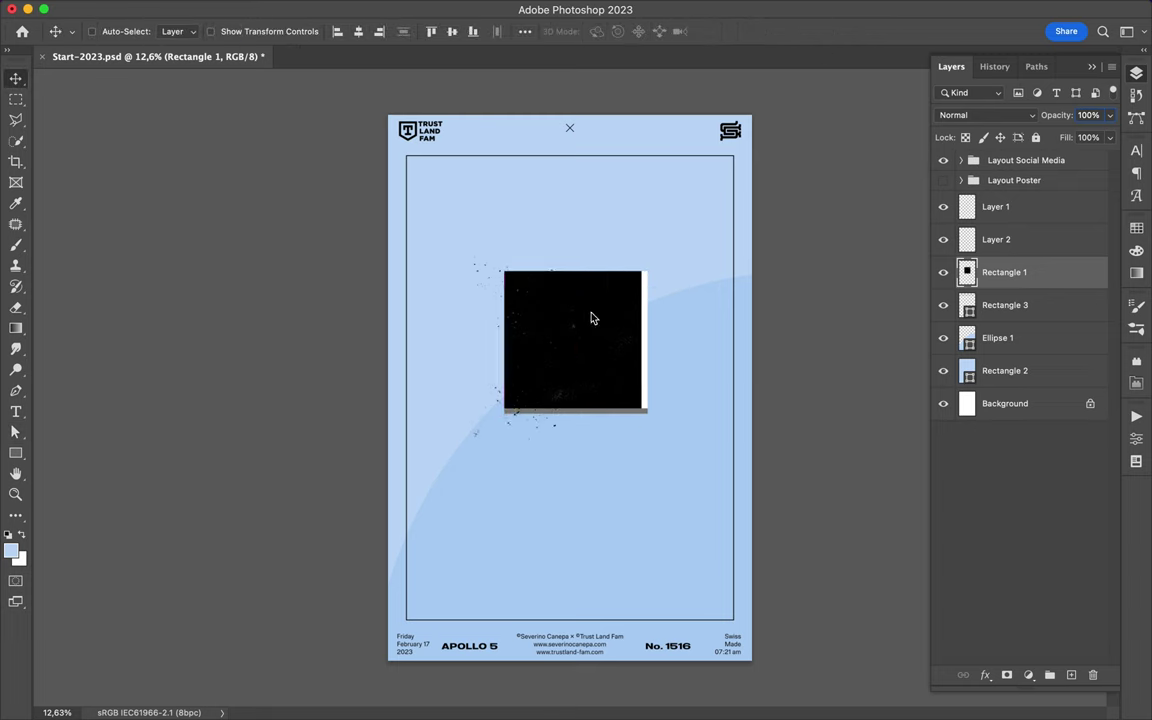
{"action": "scroll", "coordinate": [579, 357], "scroll_direction": "up", "scroll_amount": 1}
{"action": "key", "text": "ctrl+j"}
{"action": "left_click", "coordinate": [371, 9]}
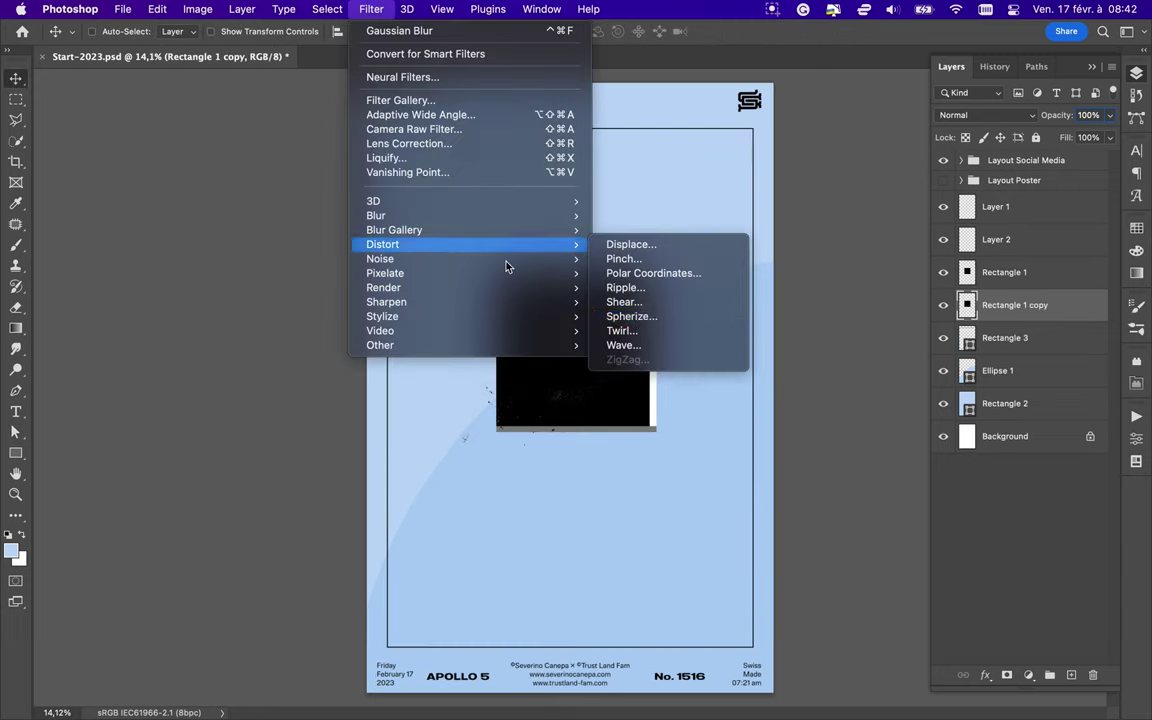
- Apply a Square Wave with 321 generators to the copy, raise it, and shift it left
{"action": "left_click", "coordinate": [623, 345]}
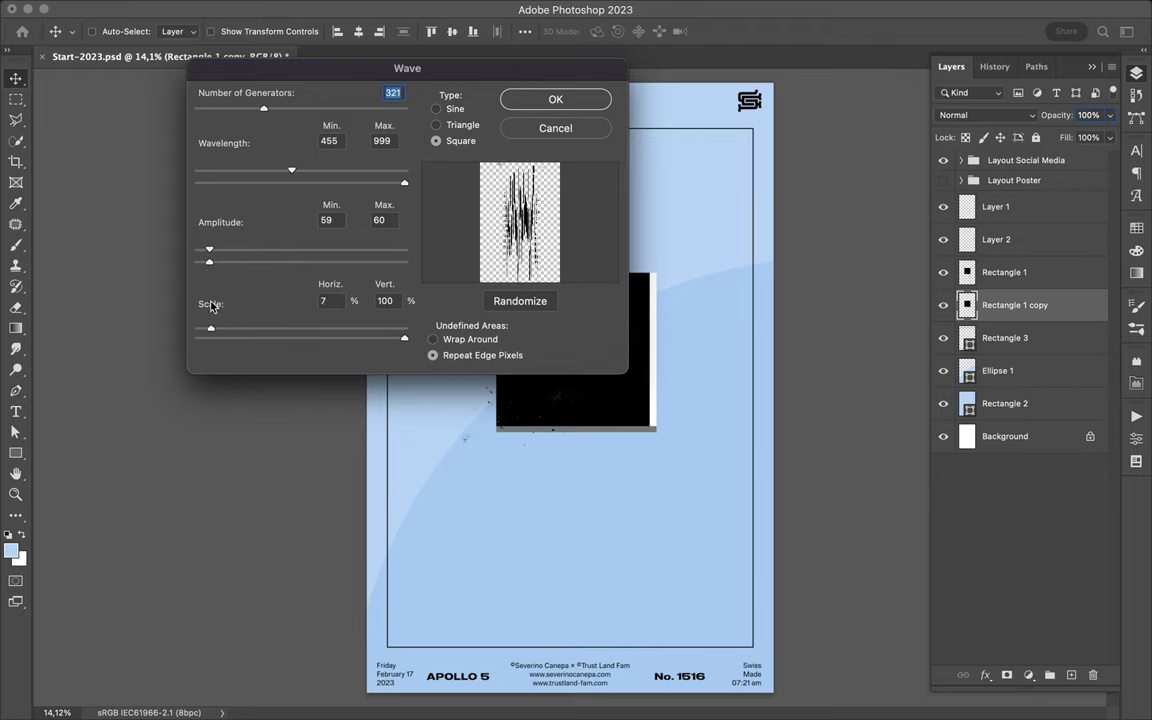
{"action": "left_click", "coordinate": [555, 101]}
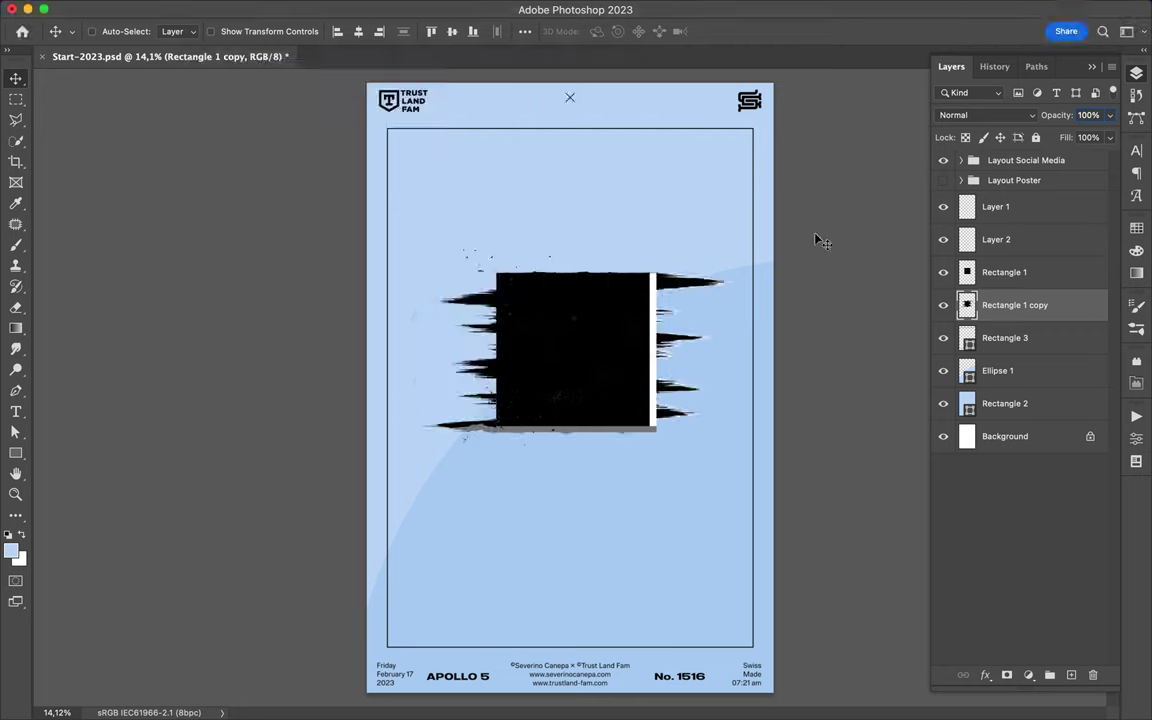
{"action": "key", "text": "ctrl+bracketright"}
{"action": "mouse_move", "coordinate": [572, 382]}
{"action": "left_mouse_down"}
{"action": "mouse_move", "coordinate": [596, 390]}
{"action": "mouse_move", "coordinate": [546, 390]}
{"action": "left_mouse_up"}
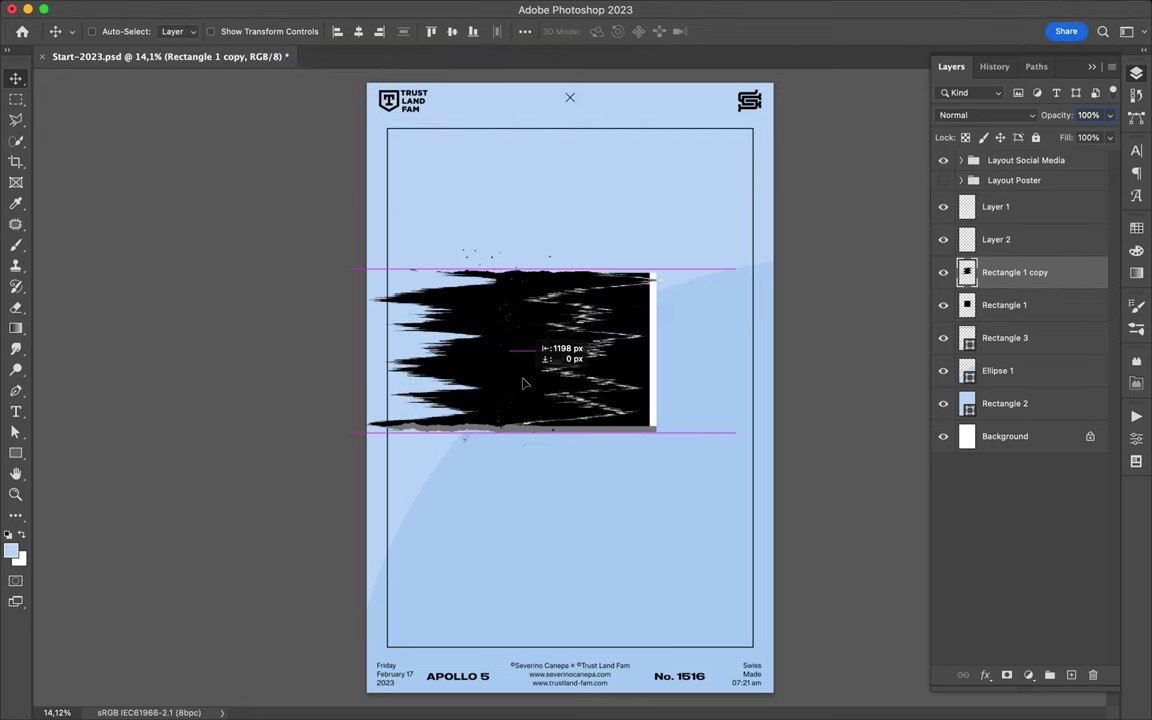
- Select the frame rectangle and check its fill and stroke colours
{"action": "key", "text": "a"}
{"action": "left_click", "coordinate": [404, 134]}
{"action": "left_click", "coordinate": [263, 31]}
{"action": "left_click", "coordinate": [985, 115]}
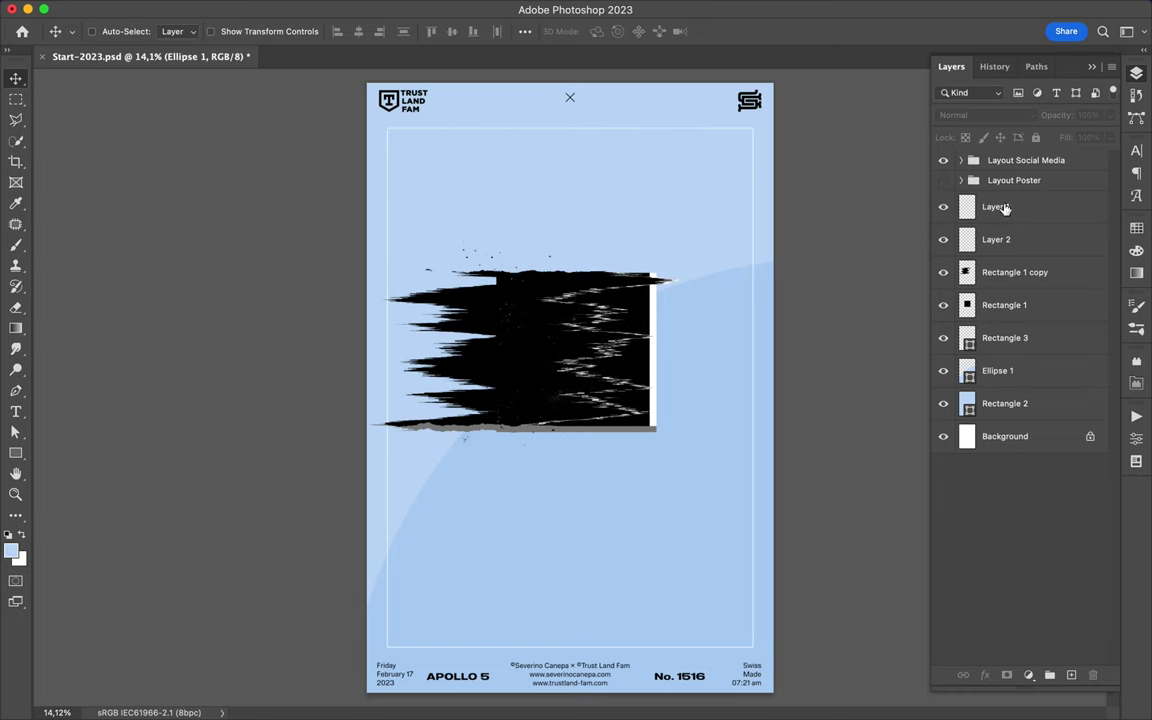
- Set the frame rectangle to Linear Burn and move the glitch streaks up near the top
{"action": "left_click", "coordinate": [985, 115]}
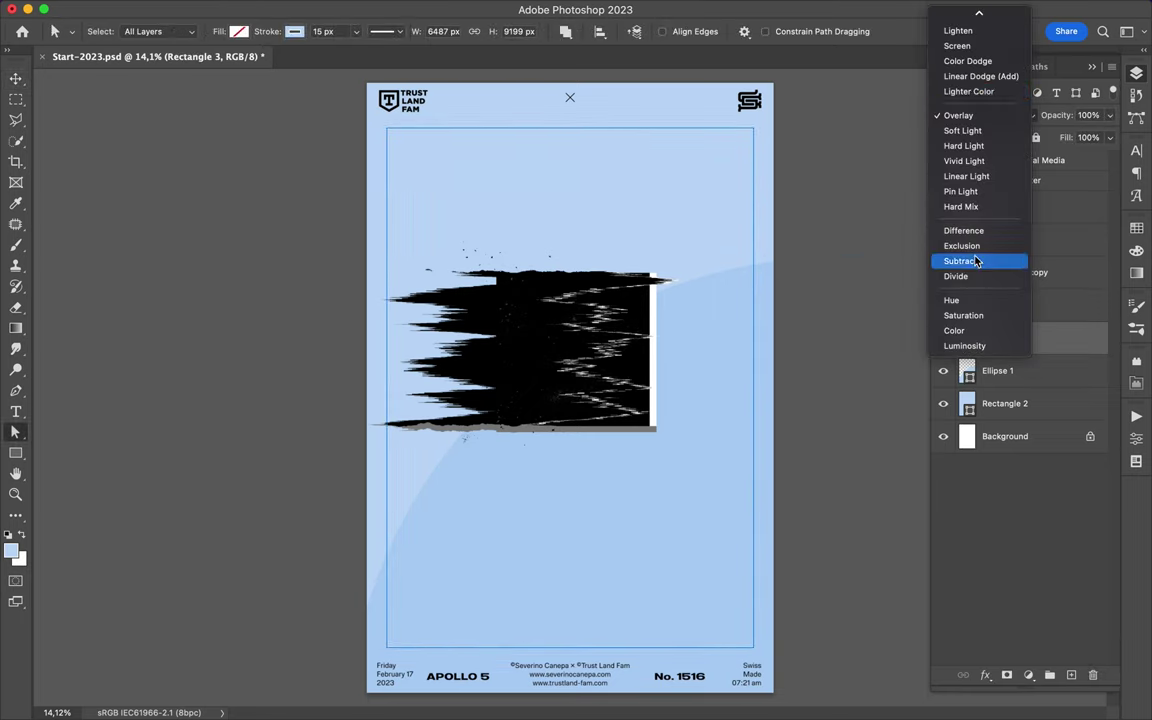
{"action": "left_click", "coordinate": [977, 100]}
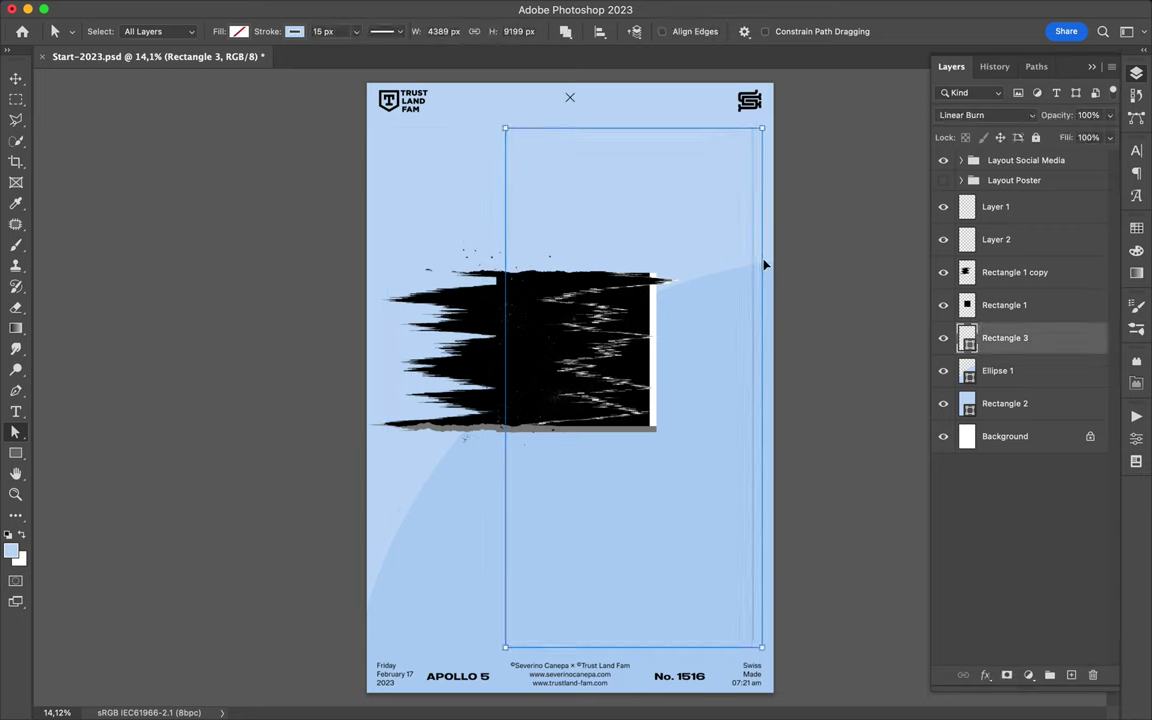
{"action": "left_click", "coordinate": [795, 265]}
{"action": "key", "text": "v"}
{"action": "left_click_drag", "start_coordinate": [545, 350], "coordinate": [588, 338]}
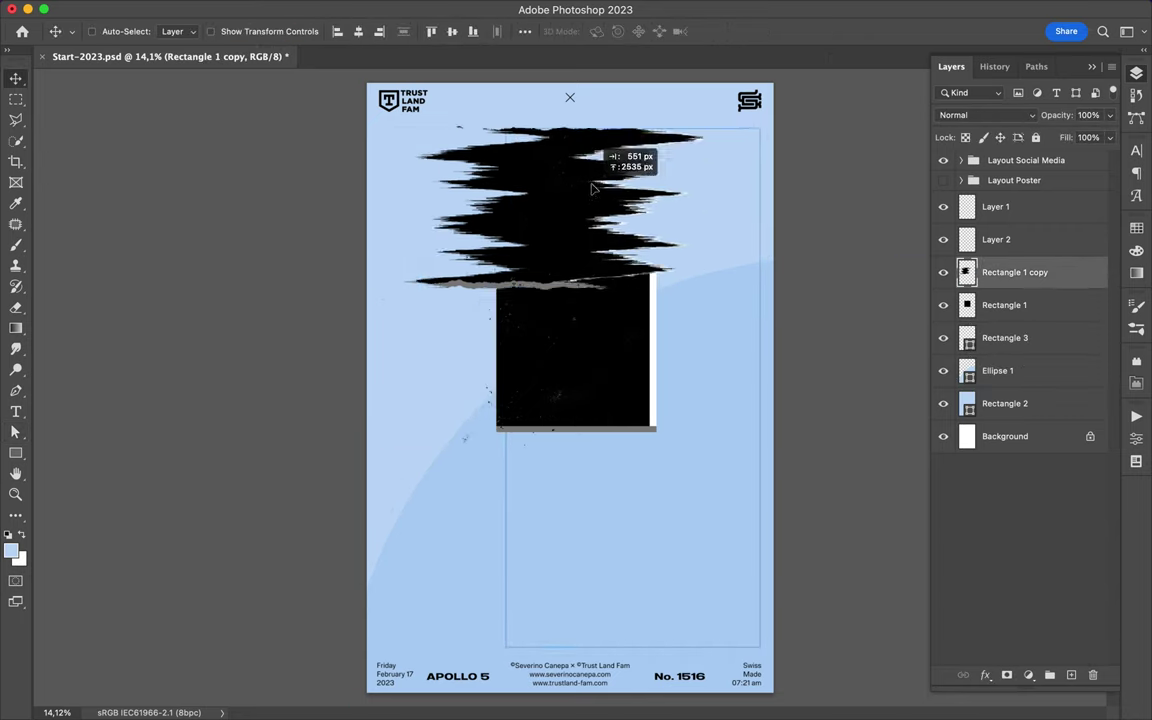
- Duplicate the glitch streak layer and apply the Wave distortion to it
{"action": "key", "text": "ctrl+j"}
{"action": "left_click", "coordinate": [373, 8]}
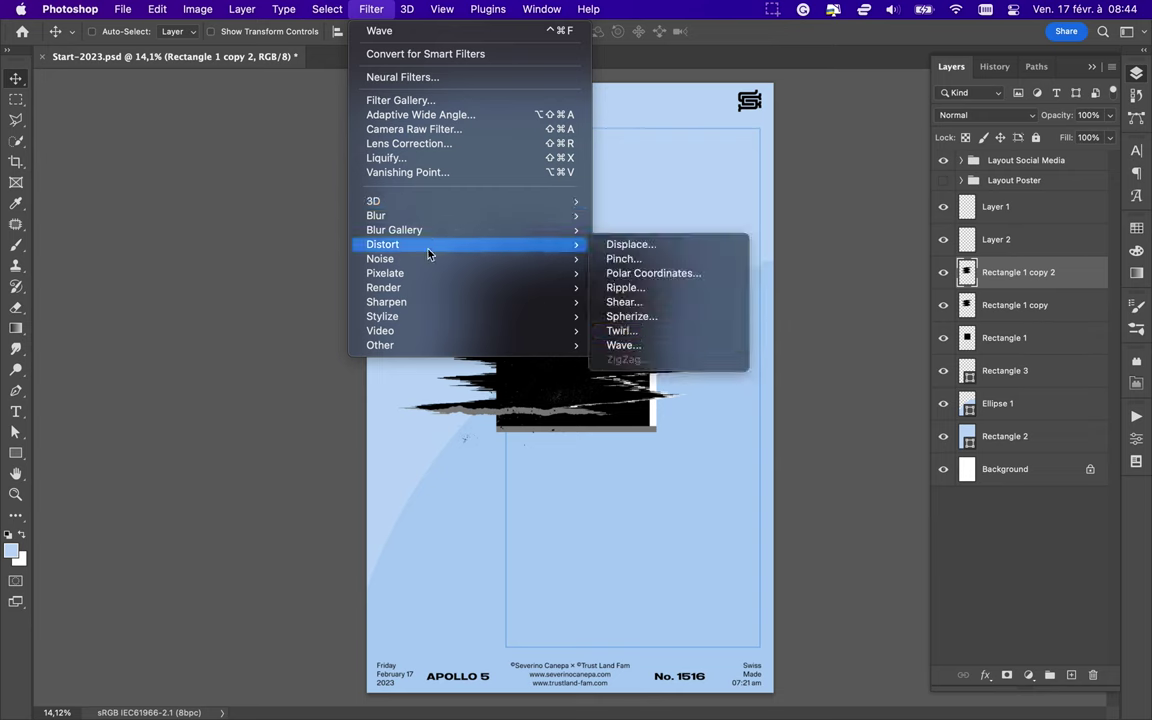
{"action": "left_click", "coordinate": [640, 390]}
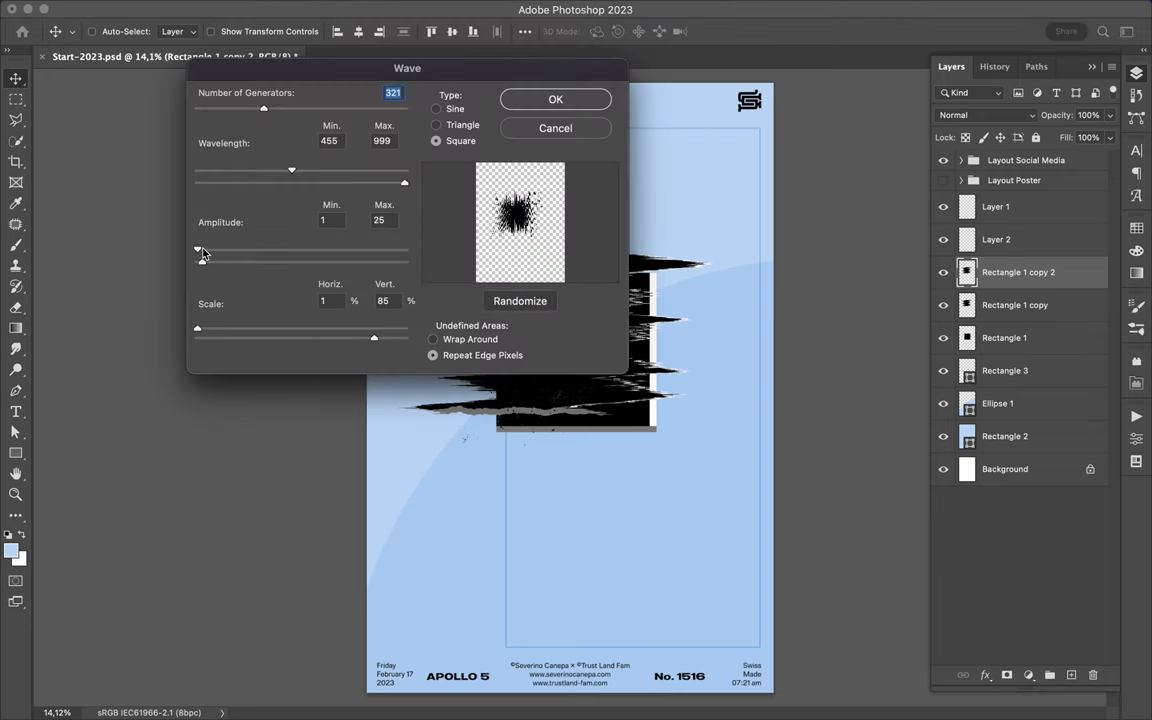
{"action": "key", "text": "Return"}
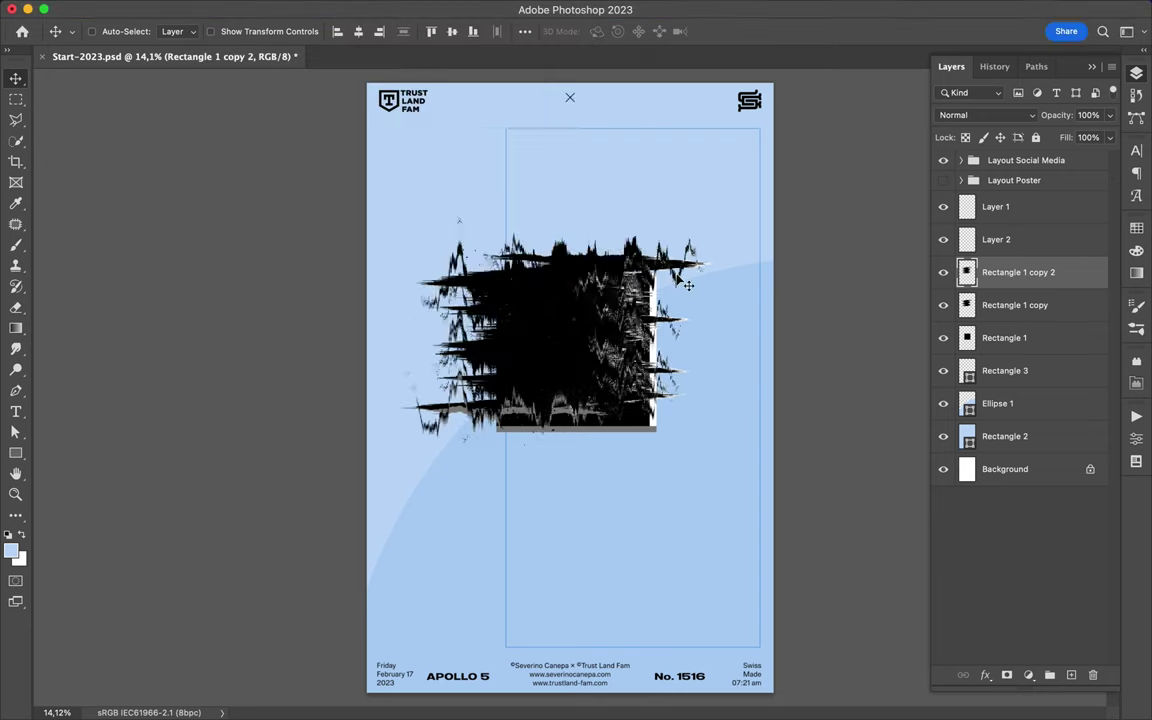
- Move Rectangle 1 copy 2 below Rectangle 1 and set it to Color Burn
{"action": "left_click_drag", "start_coordinate": [1018, 272], "coordinate": [1018, 352]}
{"action": "left_click", "coordinate": [985, 115]}
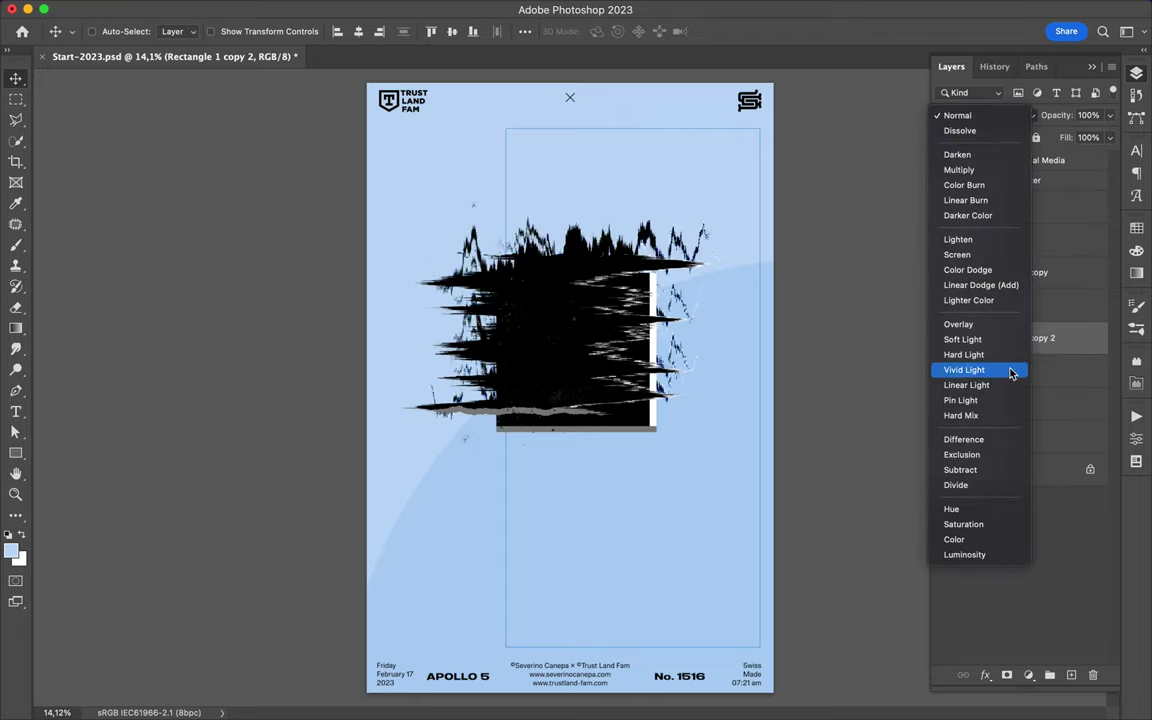
{"action": "left_click", "coordinate": [966, 185]}
{"action": "scroll", "coordinate": [722, 236], "scroll_direction": "up", "scroll_amount": 5}
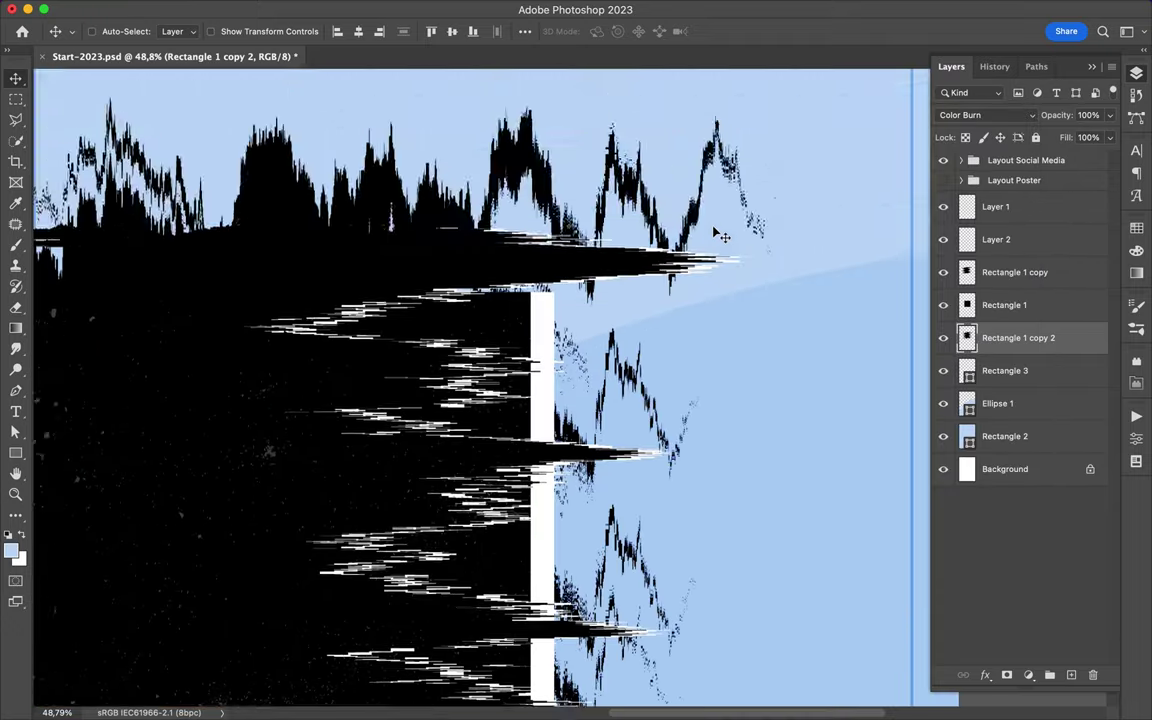
{"action": "scroll", "coordinate": [641, 202], "scroll_direction": "down", "scroll_amount": 5}
- Apply a Mosaic pixelation to Rectangle 1 and reposition it on the poster
{"action": "key", "text": "alt+bracketright"}
{"action": "left_click", "coordinate": [242, 9]}
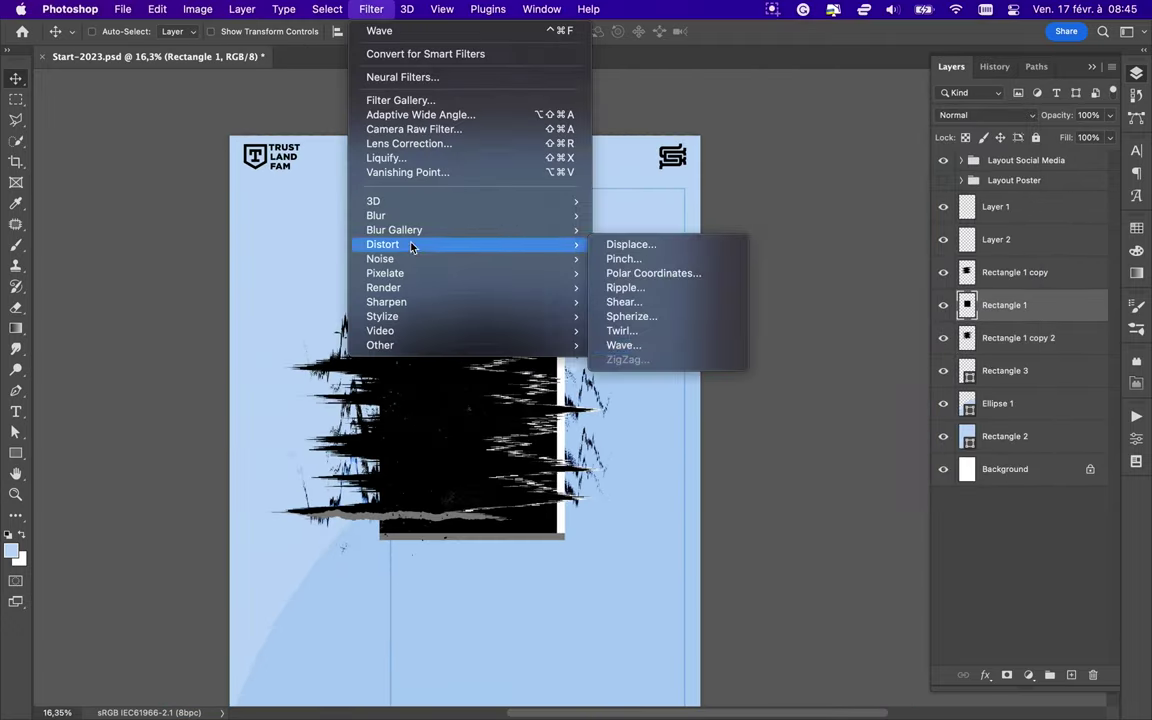
{"action": "mouse_move", "coordinate": [385, 273]}
{"action": "left_click", "coordinate": [630, 346]}
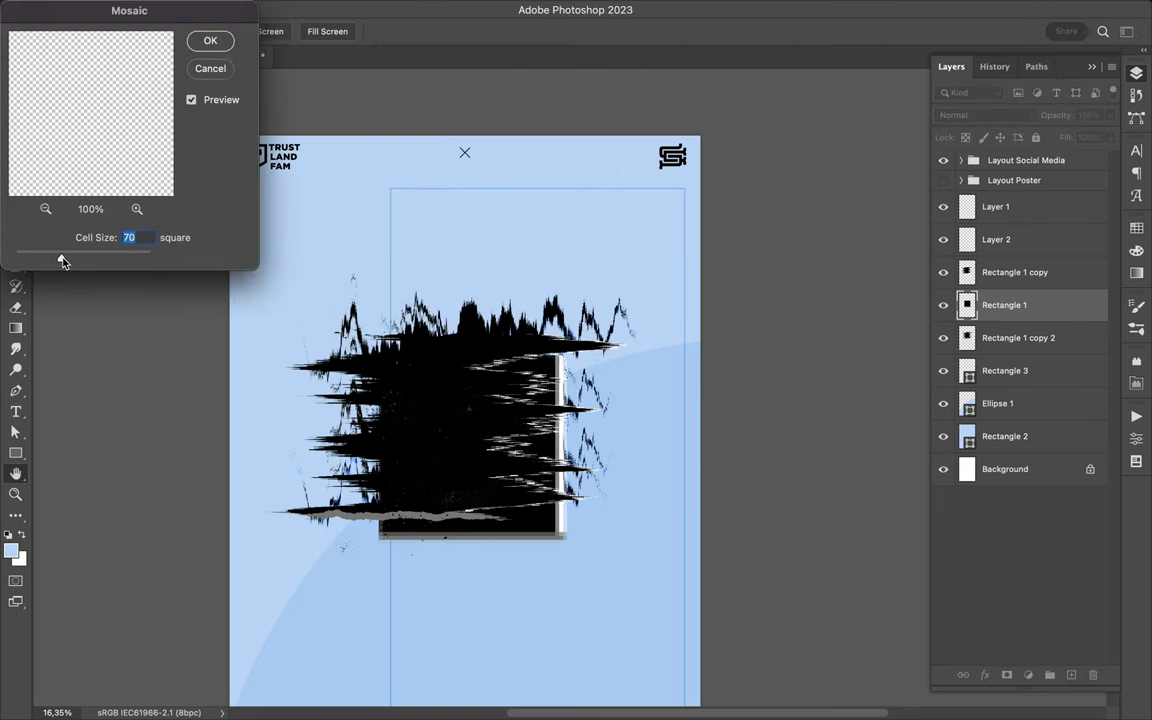
{"action": "key", "text": "Return"}
{"action": "scroll", "coordinate": [573, 590], "scroll_direction": "up", "scroll_amount": 5}
{"action": "scroll", "coordinate": [574, 590], "scroll_direction": "down", "scroll_amount": 5}
{"action": "mouse_move", "coordinate": [520, 400]}
{"action": "left_mouse_down"}
{"action": "mouse_move", "coordinate": [532, 448]}
{"action": "mouse_move", "coordinate": [463, 352]}
{"action": "left_mouse_up"}
- Duplicate Rectangle 1 and move the copy down below the glitch shape
{"action": "key", "text": "super+j"}
{"action": "scroll", "coordinate": [452, 355], "scroll_direction": "down", "scroll_amount": 3}
{"action": "key", "text": "super+t"}
{"action": "left_click_drag", "start_coordinate": [560, 330], "coordinate": [596, 525]}
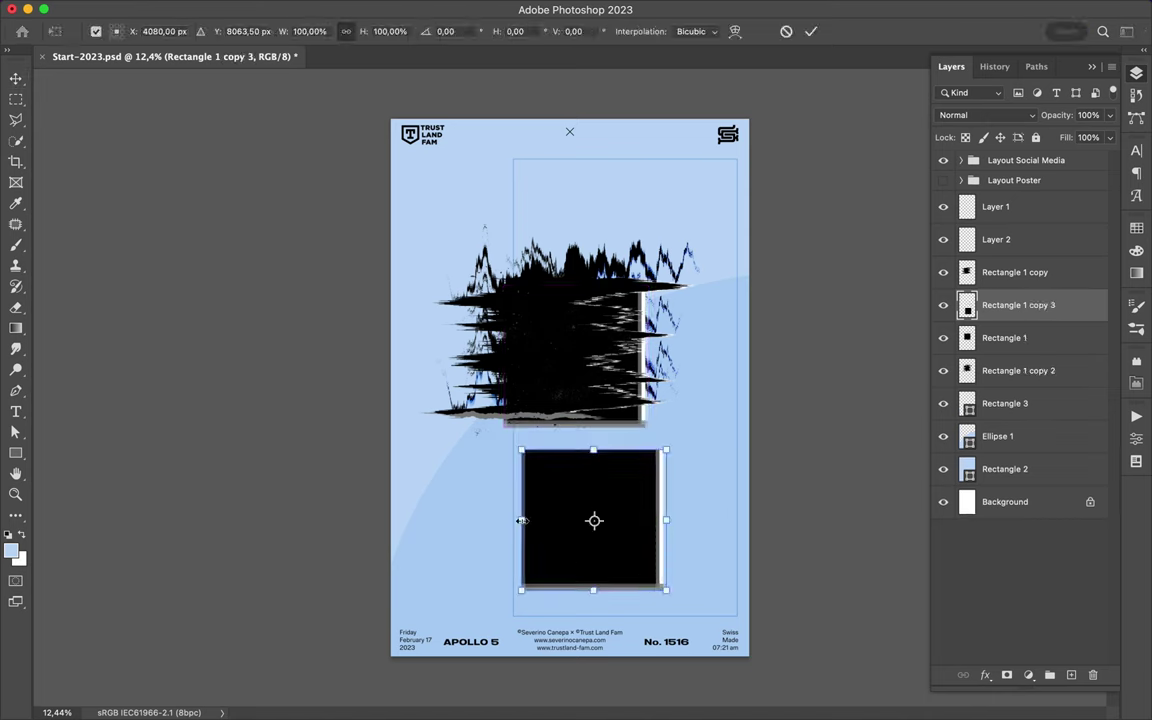
- Stretch the copied square into a tall narrow bar
{"action": "left_click_drag", "start_coordinate": [514, 527], "coordinate": [636, 527]}
{"action": "left_click_drag", "start_coordinate": [651, 450], "coordinate": [641, 165]}
{"action": "key", "text": "Return"}
- Wave-distort the bar into streaks and move it to the poster's right edge
{"action": "left_click", "coordinate": [373, 8]}
{"action": "mouse_move", "coordinate": [382, 244]}
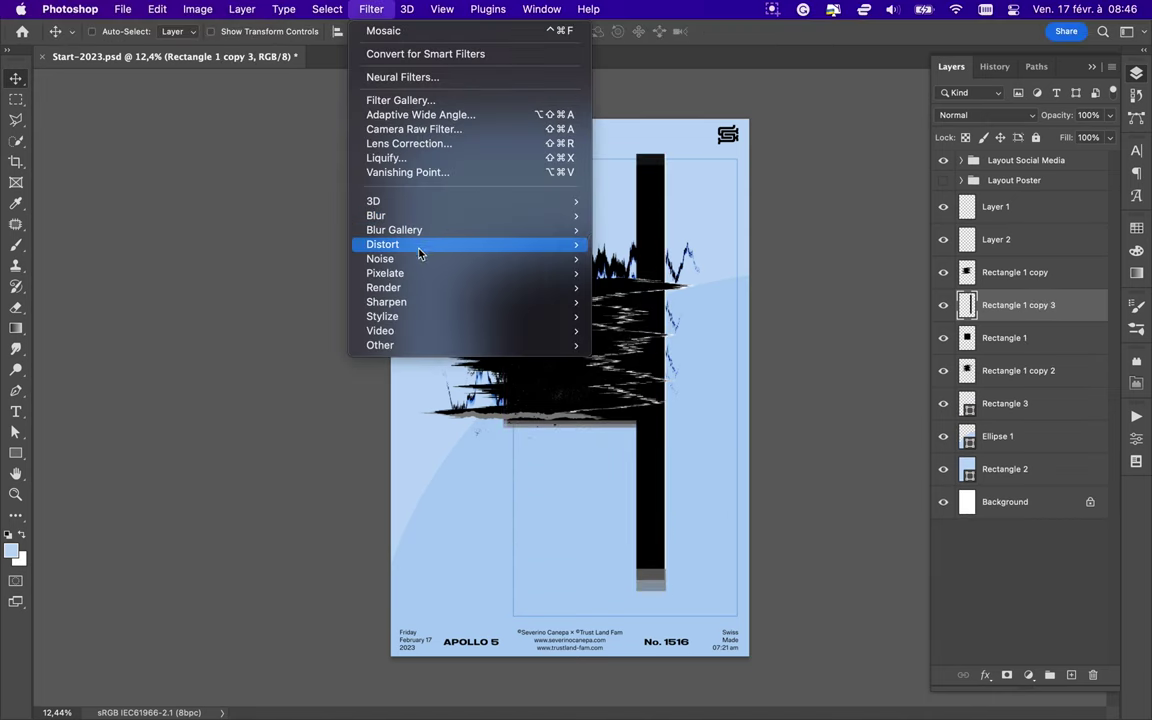
{"action": "left_click", "coordinate": [630, 356]}
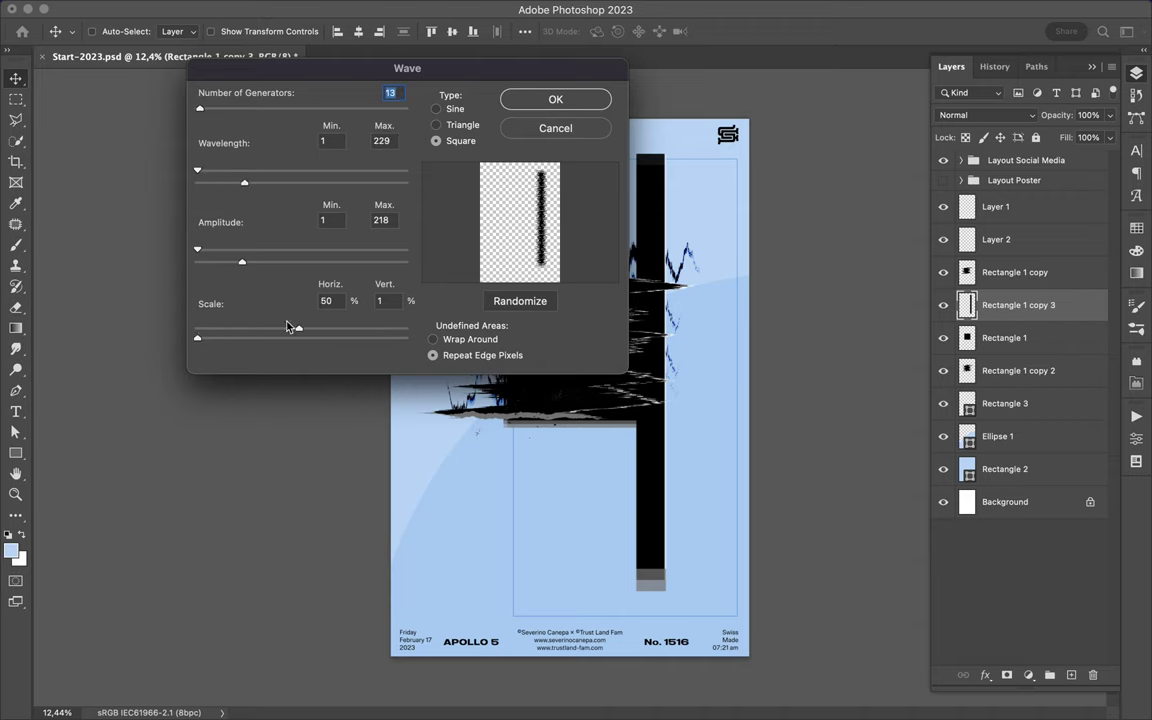
{"action": "left_click", "coordinate": [555, 100]}
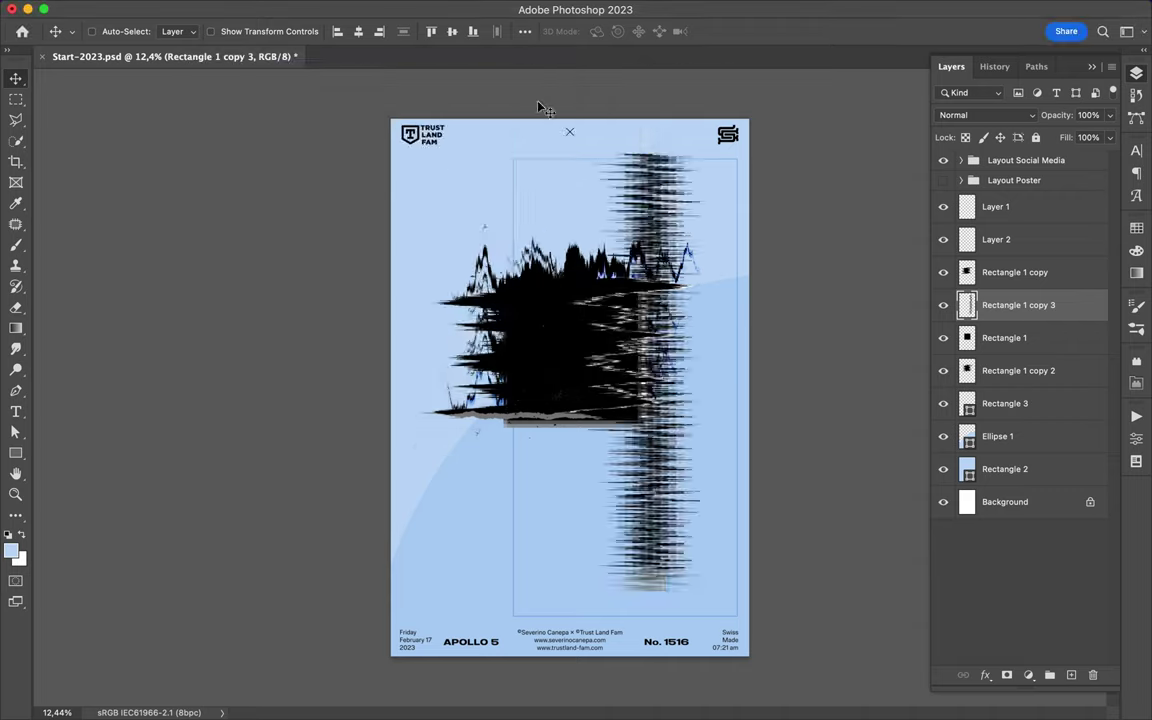
{"action": "mouse_move", "coordinate": [506, 195]}
{"action": "left_mouse_down"}
{"action": "mouse_move", "coordinate": [761, 226]}
{"action": "mouse_move", "coordinate": [784, 251]}
{"action": "left_mouse_up"}
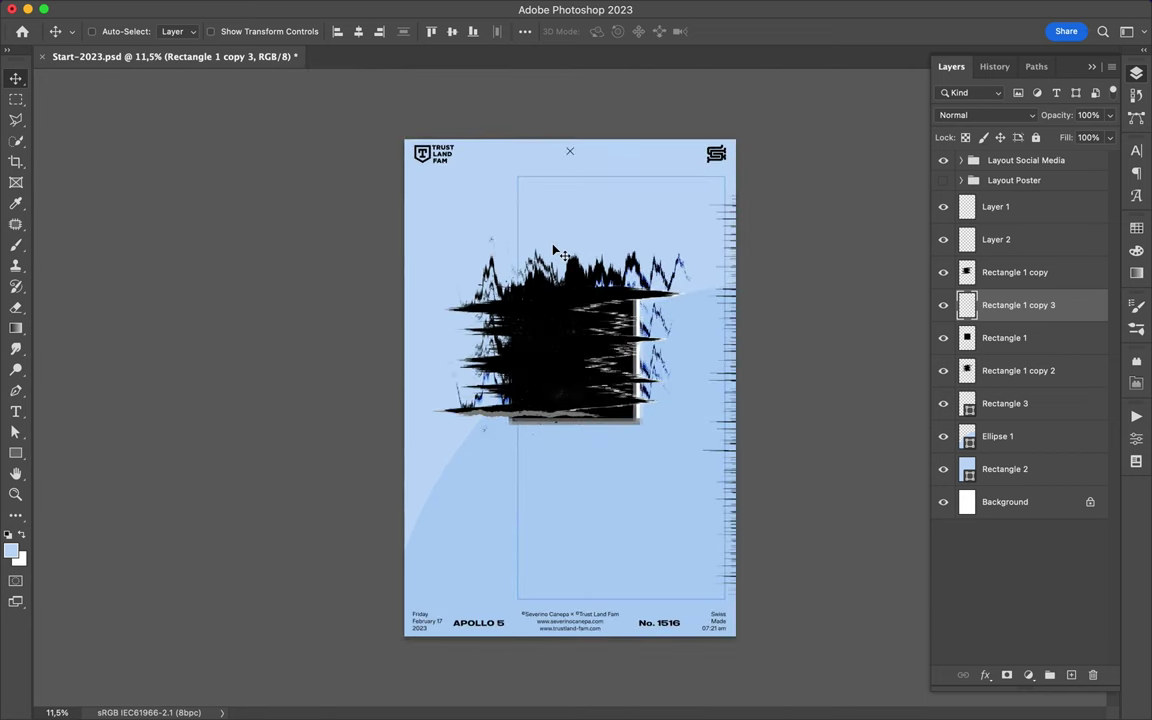
- Start a new text layer inside the black shape
{"action": "scroll", "coordinate": [569, 354], "scroll_direction": "up", "scroll_amount": 3}
{"action": "key", "text": "t"}
{"action": "scroll", "coordinate": [569, 354], "scroll_direction": "up", "scroll_amount": 3}
{"action": "left_click", "coordinate": [487, 428]}
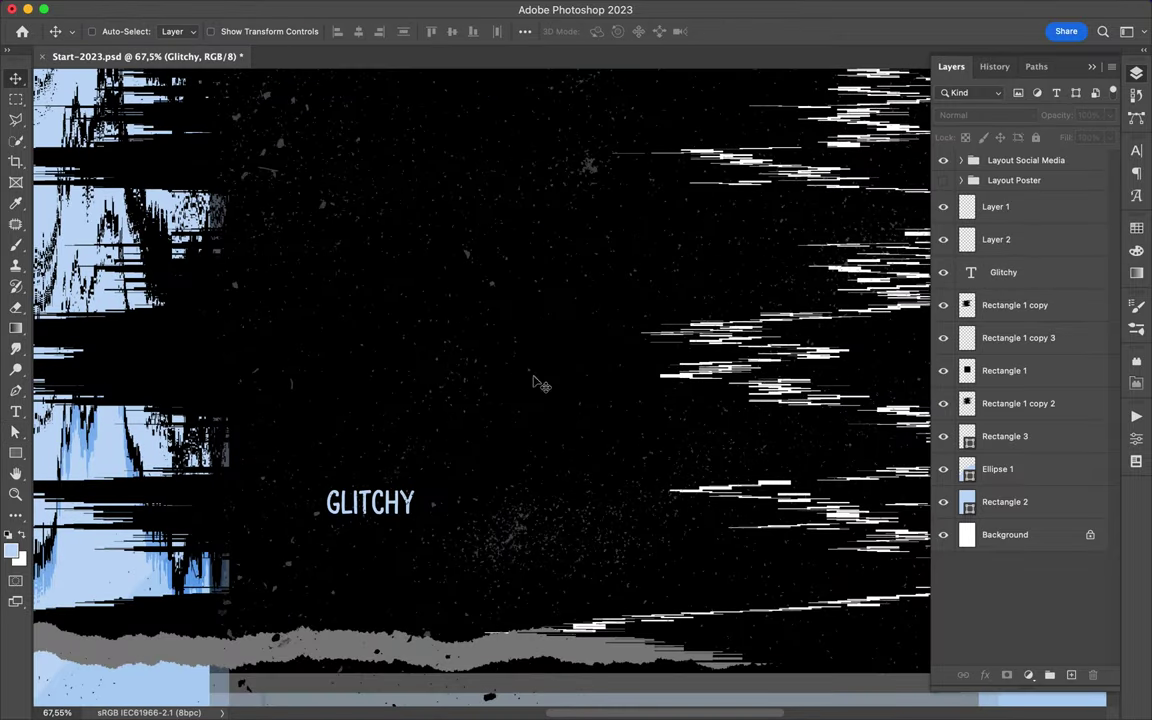
- Set the Glitchy text in the Hydrophilia Iced font via the Character panel
{"action": "left_click", "coordinate": [1136, 150]}
{"action": "left_click", "coordinate": [1037, 174]}
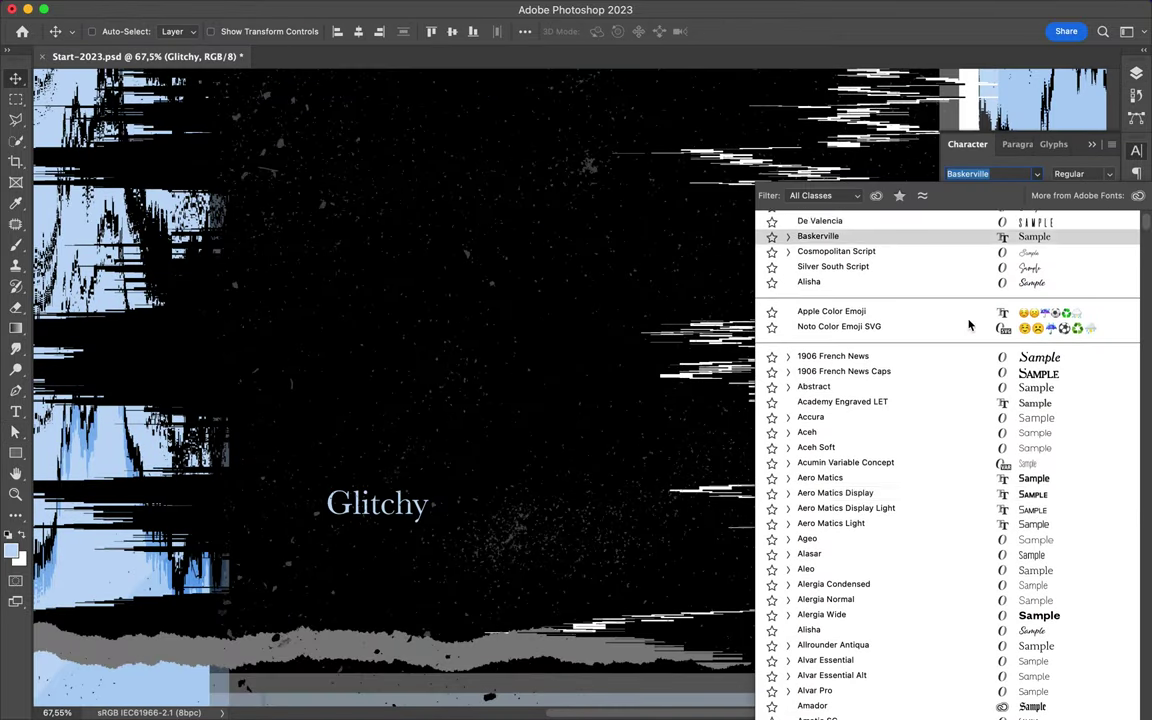
{"action": "scroll", "coordinate": [946, 494], "scroll_direction": "down", "scroll_amount": 3}
{"action": "left_click", "coordinate": [1110, 144]}
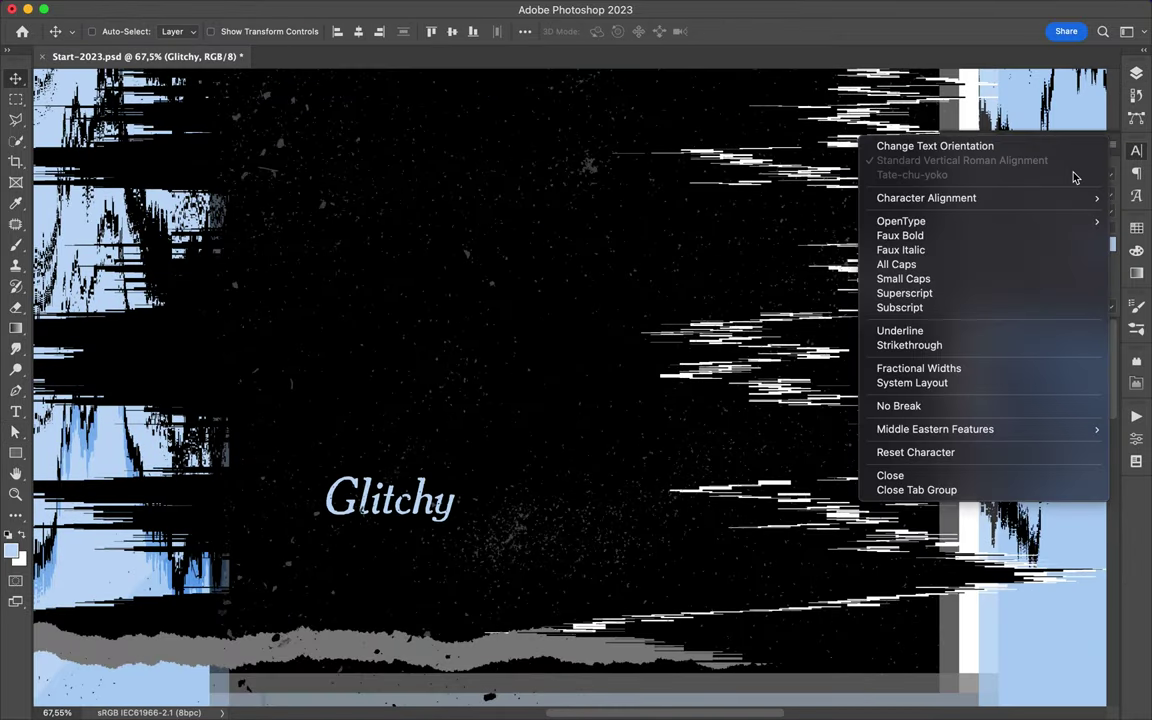
{"action": "key", "text": "Escape"}
{"action": "left_click", "coordinate": [1037, 174]}
{"action": "scroll", "coordinate": [896, 483], "scroll_direction": "down", "scroll_amount": 4}
{"action": "scroll", "coordinate": [898, 486], "scroll_direction": "down", "scroll_amount": 5}
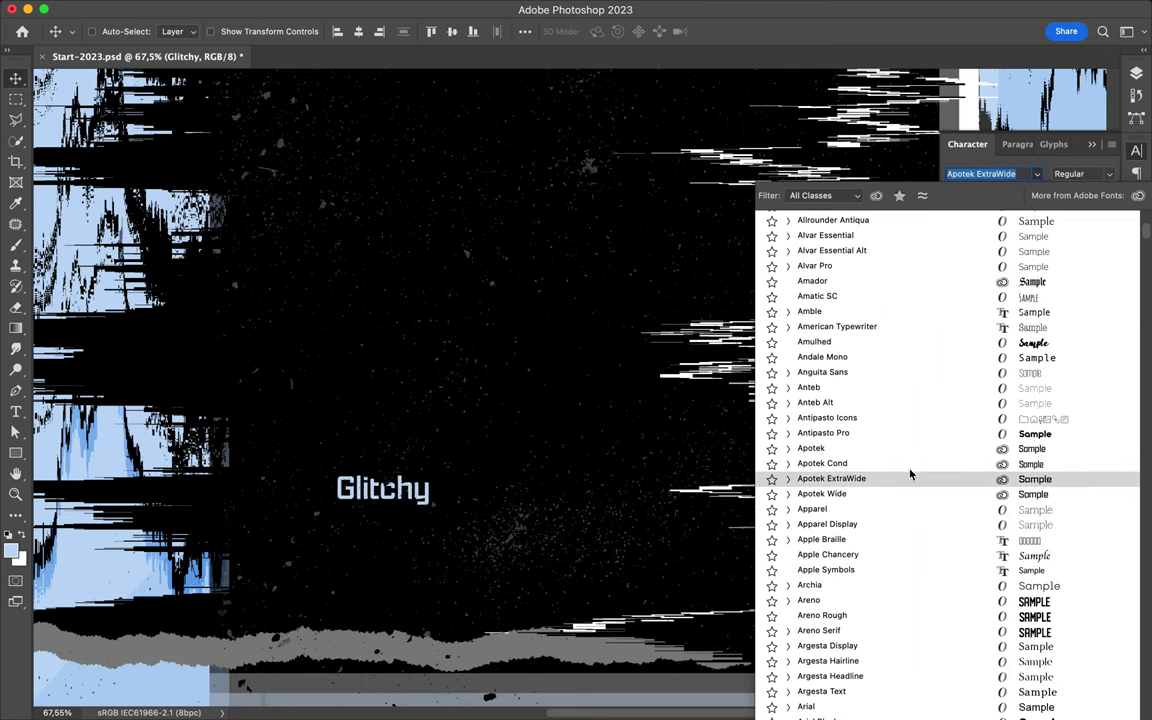
{"action": "scroll", "coordinate": [913, 540], "scroll_direction": "down", "scroll_amount": 10}
{"action": "scroll", "coordinate": [915, 504], "scroll_direction": "down", "scroll_amount": 5}
{"action": "scroll", "coordinate": [935, 505], "scroll_direction": "down", "scroll_amount": 5}
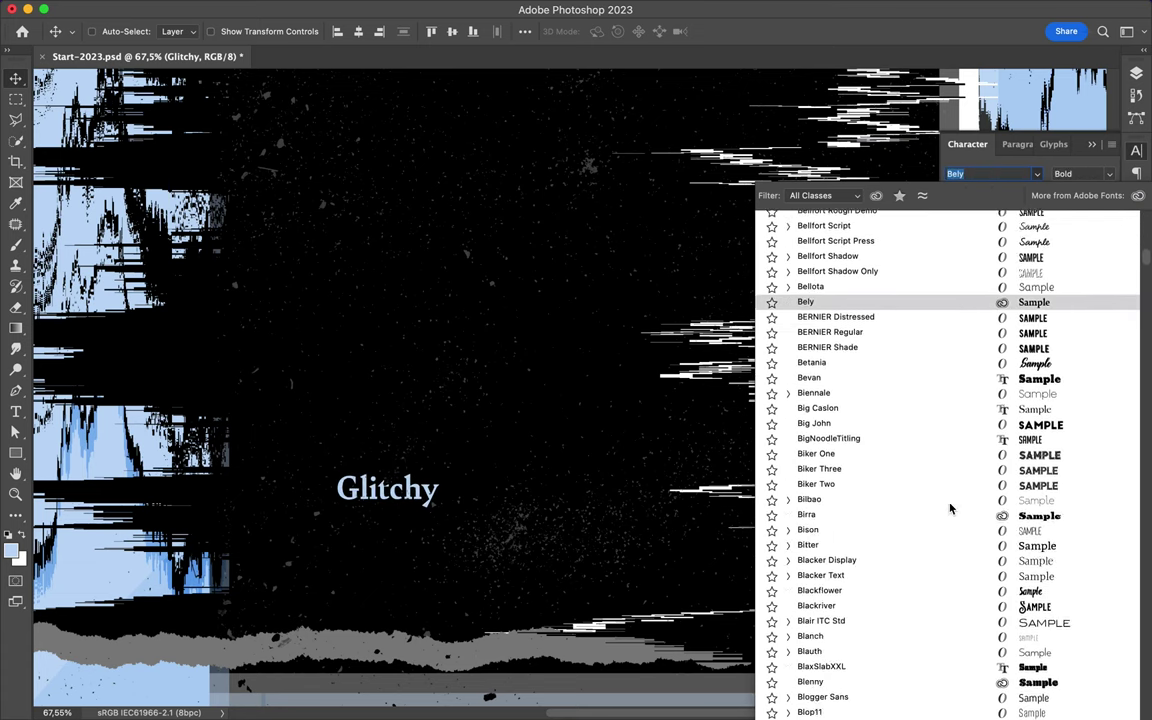
{"action": "scroll", "coordinate": [955, 508], "scroll_direction": "down", "scroll_amount": 4}
{"action": "scroll", "coordinate": [958, 520], "scroll_direction": "down", "scroll_amount": 6}
{"action": "scroll", "coordinate": [958, 530], "scroll_direction": "down", "scroll_amount": 5}
{"action": "scroll", "coordinate": [963, 520], "scroll_direction": "down", "scroll_amount": 5}
{"action": "scroll", "coordinate": [967, 560], "scroll_direction": "down", "scroll_amount": 5}
{"action": "scroll", "coordinate": [967, 586], "scroll_direction": "down", "scroll_amount": 5}
{"action": "scroll", "coordinate": [967, 588], "scroll_direction": "down", "scroll_amount": 5}
{"action": "scroll", "coordinate": [967, 586], "scroll_direction": "down", "scroll_amount": 5}
{"action": "scroll", "coordinate": [967, 586], "scroll_direction": "down", "scroll_amount": 5}
{"action": "scroll", "coordinate": [967, 582], "scroll_direction": "down", "scroll_amount": 5}
{"action": "scroll", "coordinate": [967, 560], "scroll_direction": "down", "scroll_amount": 5}
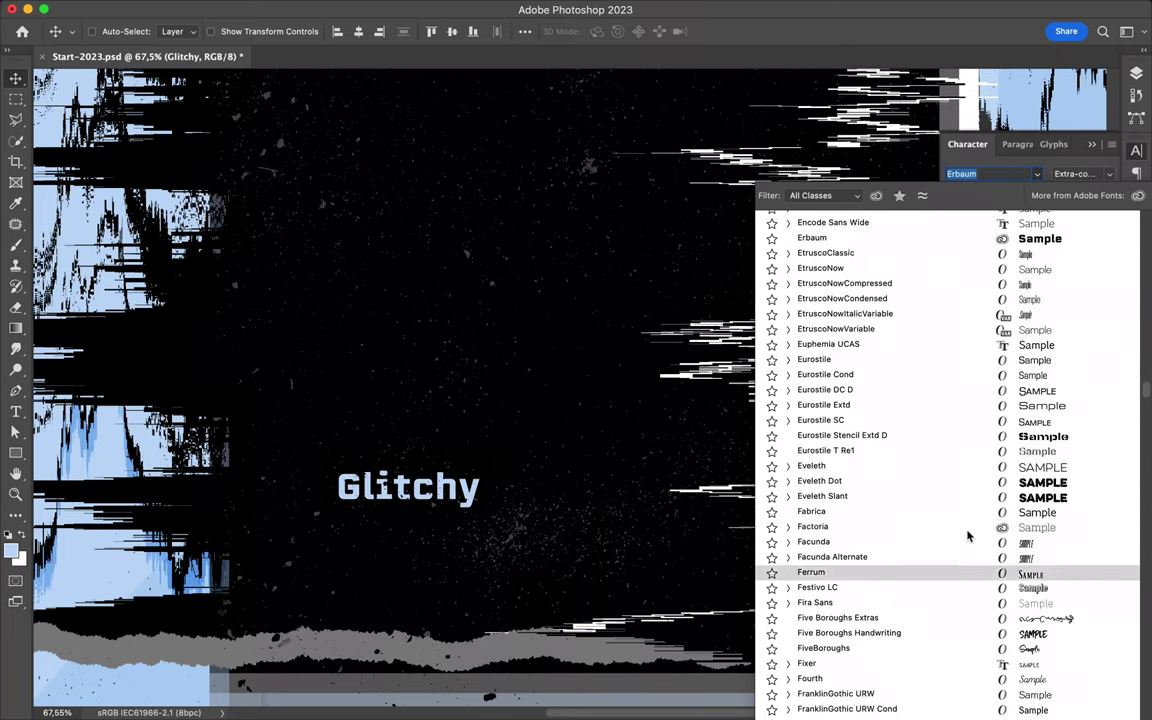
{"action": "scroll", "coordinate": [967, 532], "scroll_direction": "down", "scroll_amount": 5}
{"action": "scroll", "coordinate": [967, 532], "scroll_direction": "down", "scroll_amount": 5}
{"action": "scroll", "coordinate": [965, 520], "scroll_direction": "down", "scroll_amount": 5}
{"action": "scroll", "coordinate": [965, 515], "scroll_direction": "down", "scroll_amount": 5}
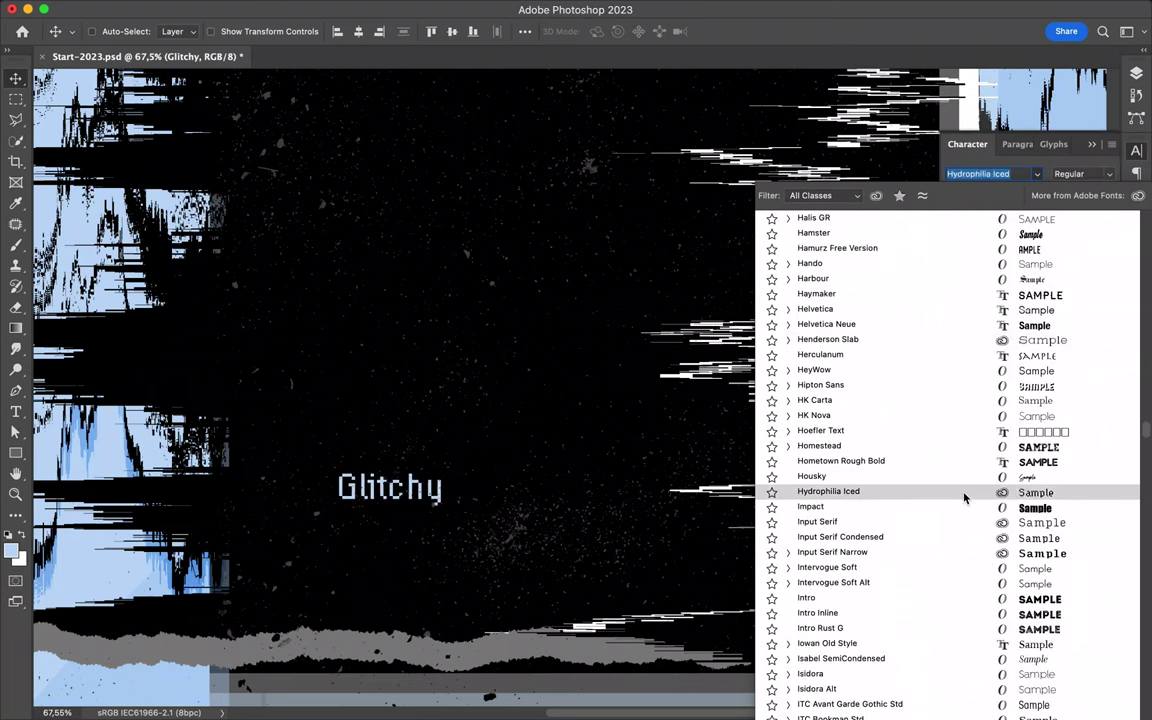
{"action": "left_click", "coordinate": [964, 496]}
- Move Glitchy lower left and frame it with a no-fill, 15 px light blue rectangle
{"action": "left_click_drag", "start_coordinate": [401, 500], "coordinate": [343, 592]}
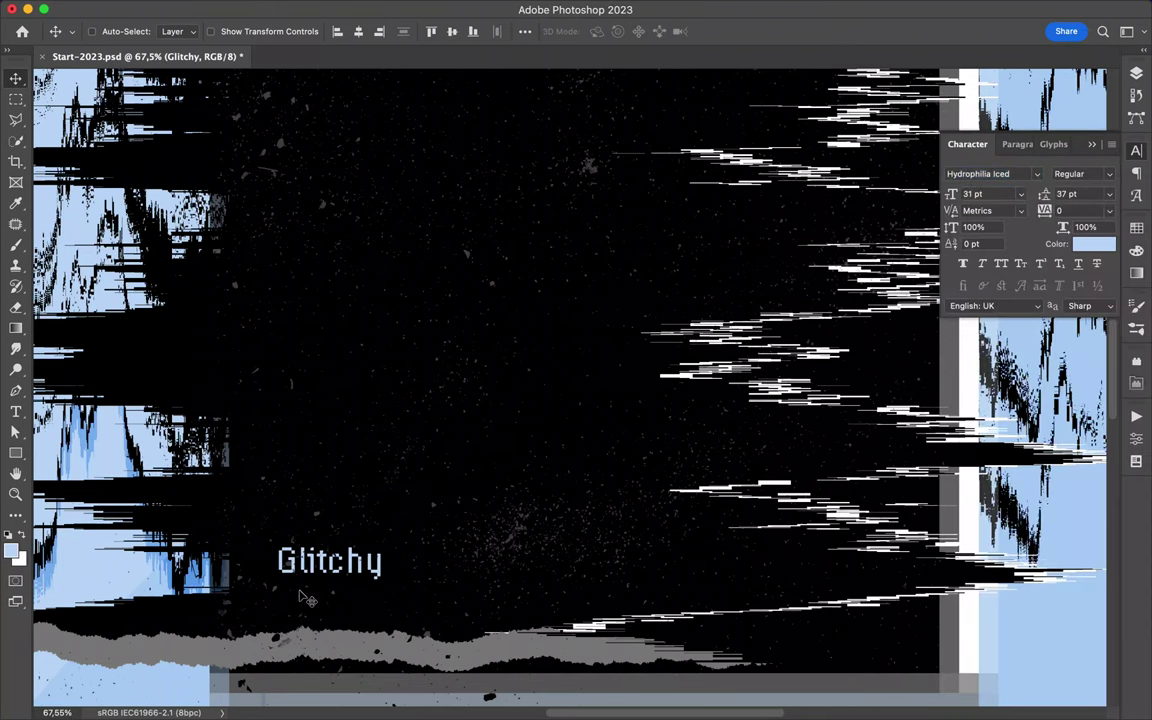
{"action": "scroll", "coordinate": [343, 592], "scroll_direction": "down", "scroll_amount": 1}
{"action": "key", "text": "u"}
{"action": "left_click_drag", "start_coordinate": [310, 489], "coordinate": [455, 561]}
{"action": "left_click", "coordinate": [177, 31]}
{"action": "left_click", "coordinate": [84, 63]}
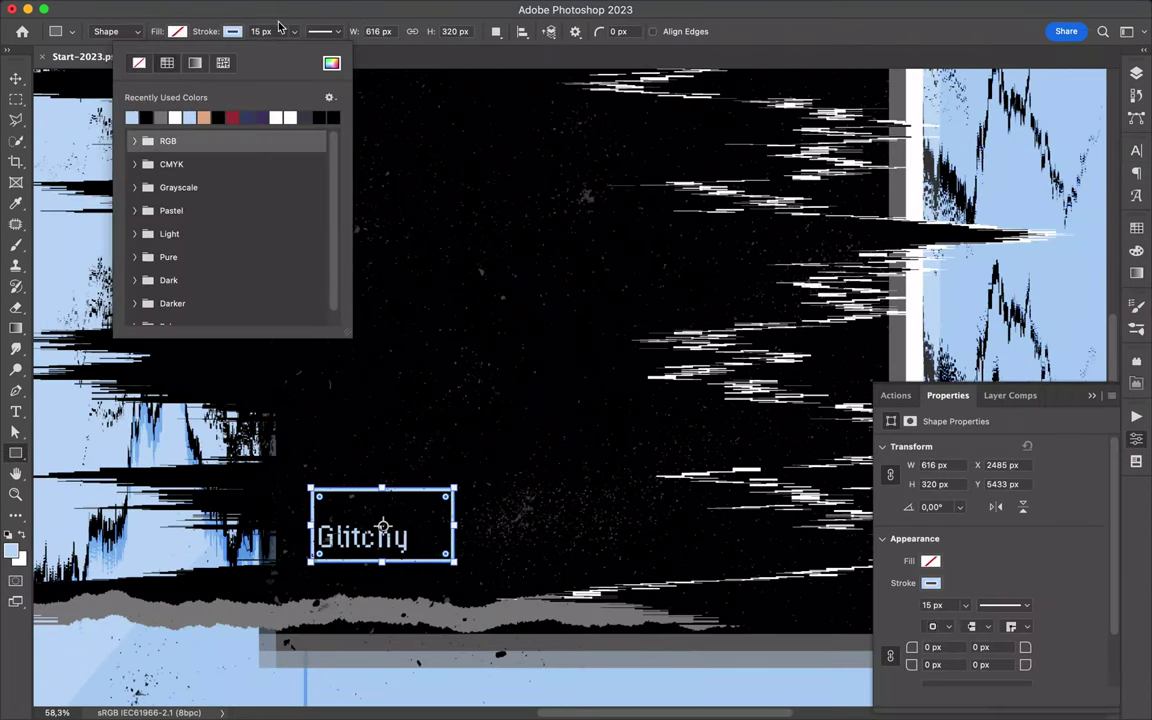
{"action": "left_click", "coordinate": [262, 31]}
{"action": "left_click", "coordinate": [545, 310]}
{"action": "left_click", "coordinate": [545, 303]}
- Alt-drag a copy of the Glitchy text down below the square
{"action": "key", "text": "v"}
{"action": "scroll", "coordinate": [481, 455], "scroll_direction": "down", "scroll_amount": 3}
{"action": "left_click_drag", "start_coordinate": [481, 455], "coordinate": [442, 609]}
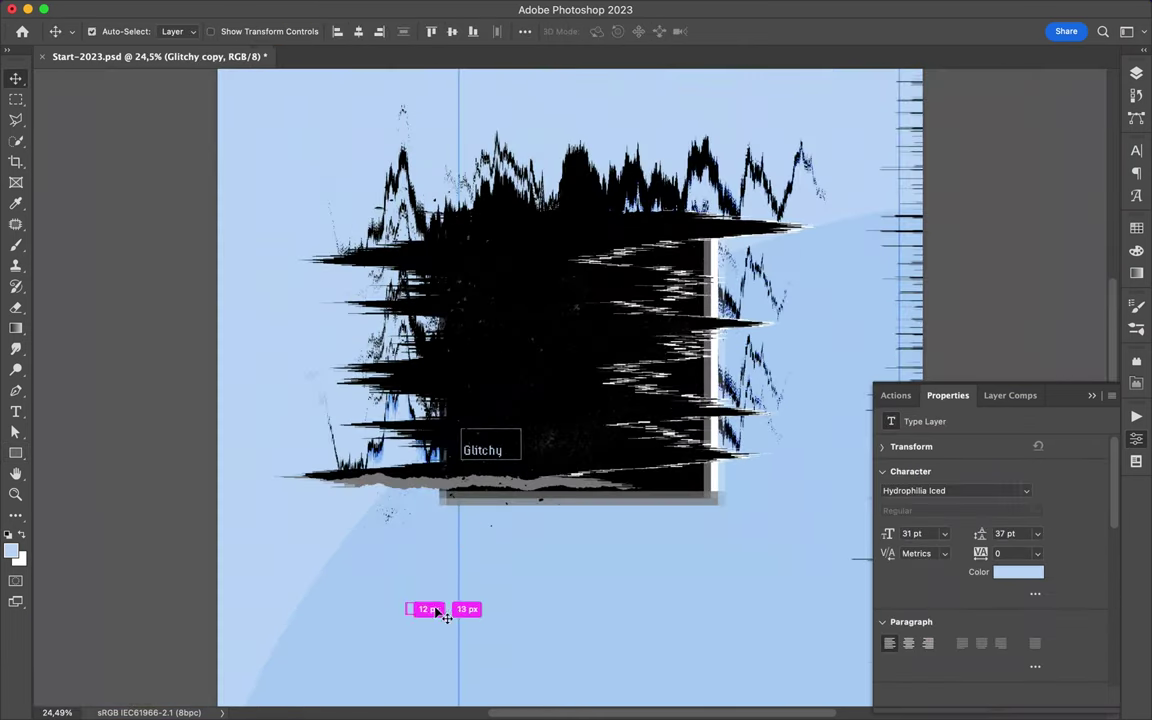
{"action": "left_click", "coordinate": [370, 8]}
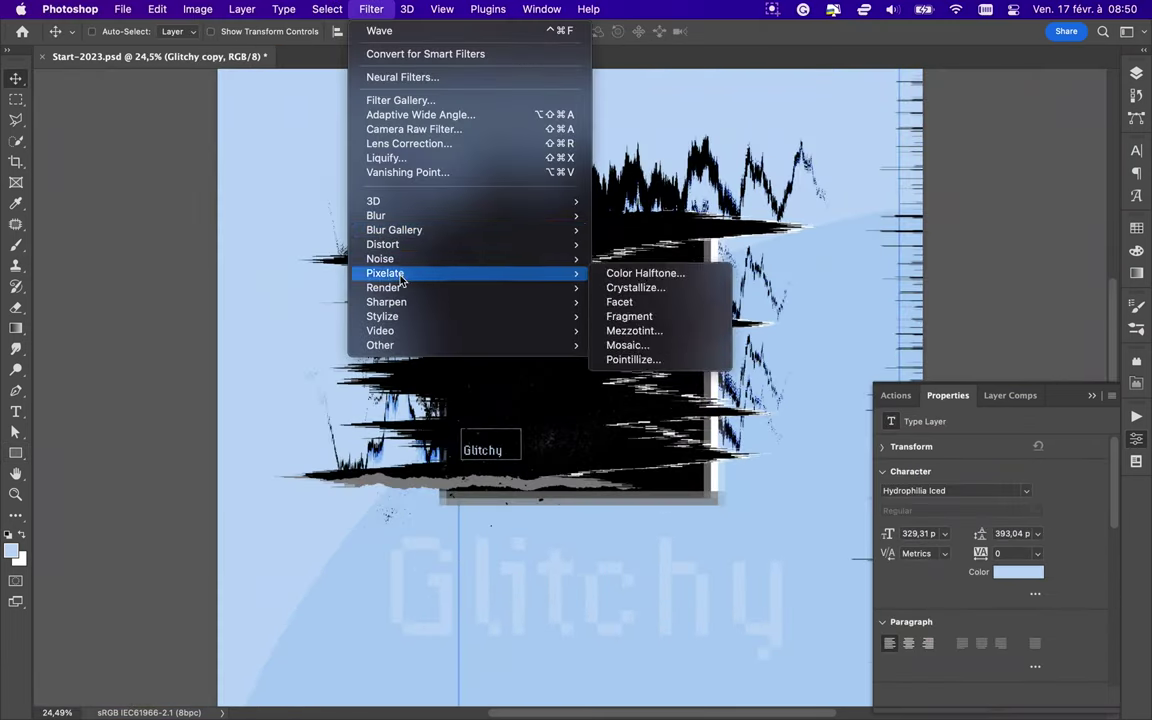
- Apply a Wave distortion to the Glitchy copy as a smart object and move it into the black shape
{"action": "left_click", "coordinate": [656, 347]}
{"action": "left_click", "coordinate": [540, 275]}
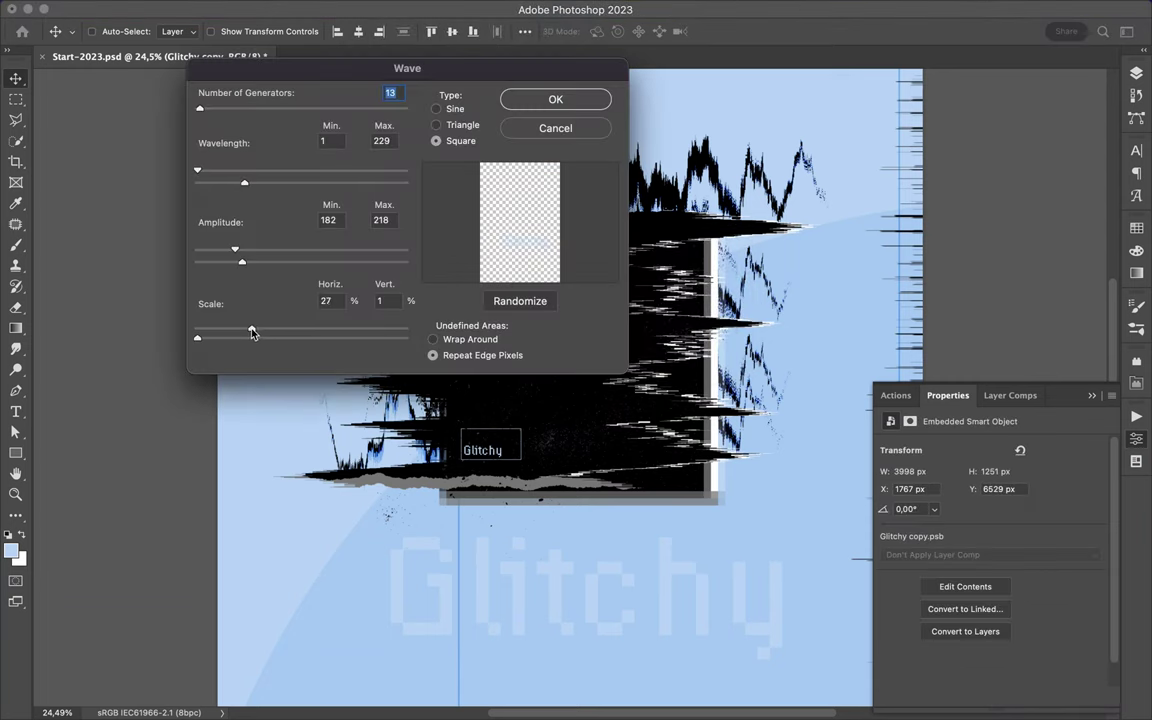
{"action": "key", "text": "Return"}
{"action": "left_click_drag", "start_coordinate": [610, 470], "coordinate": [340, 300]}
- Copy a circular piece of Rectangle 1 copy 2, shrink it, and place it upper left
{"action": "scroll", "coordinate": [460, 448], "scroll_direction": "down", "scroll_amount": 2}
{"action": "scroll", "coordinate": [600, 430], "scroll_direction": "down", "scroll_amount": 1}
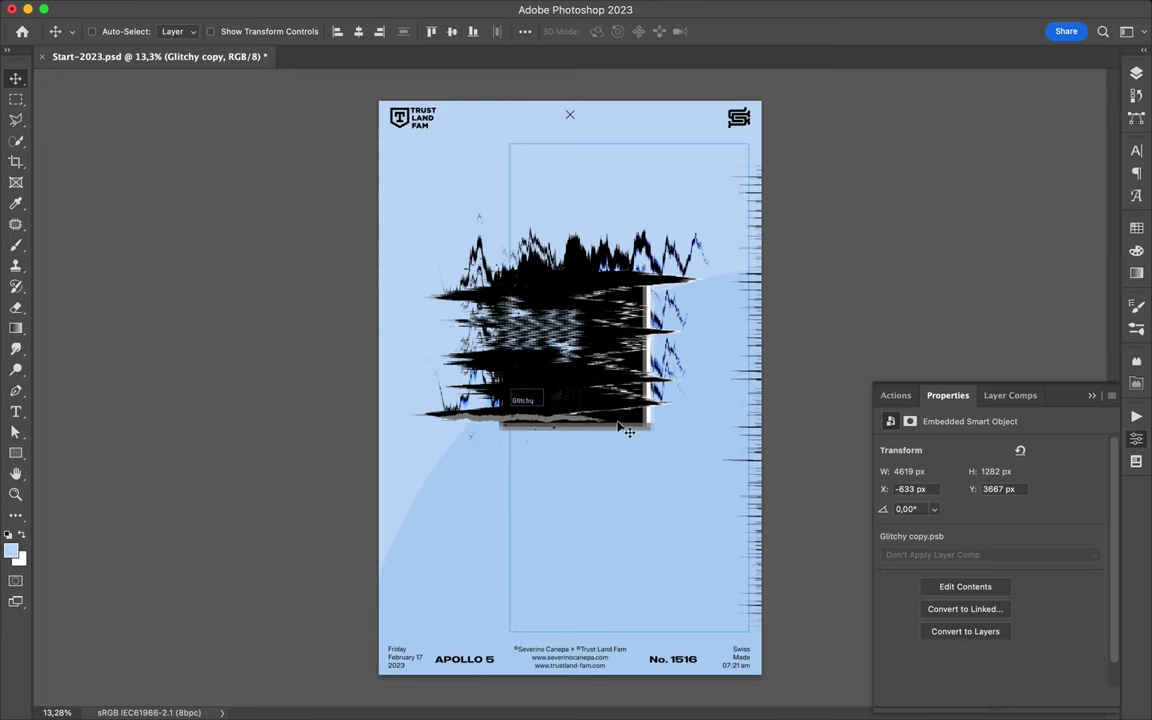
{"action": "left_click", "coordinate": [628, 425]}
{"action": "key", "text": "m"}
{"action": "mouse_move", "coordinate": [557, 242]}
{"action": "left_mouse_down"}
{"action": "mouse_move", "coordinate": [660, 344]}
{"action": "mouse_move", "coordinate": [681, 398]}
{"action": "left_mouse_up"}
{"action": "key", "text": "ctrl+j"}
{"action": "key", "text": "v"}
{"action": "key", "text": "ctrl+t"}
{"action": "left_click_drag", "start_coordinate": [578, 617], "coordinate": [572, 486]}
{"action": "key", "text": "Return"}
{"action": "left_click_drag", "start_coordinate": [452, 255], "coordinate": [455, 252]}
- Move and transform another circular piece down beneath the square as a drip
{"action": "key", "text": "m"}
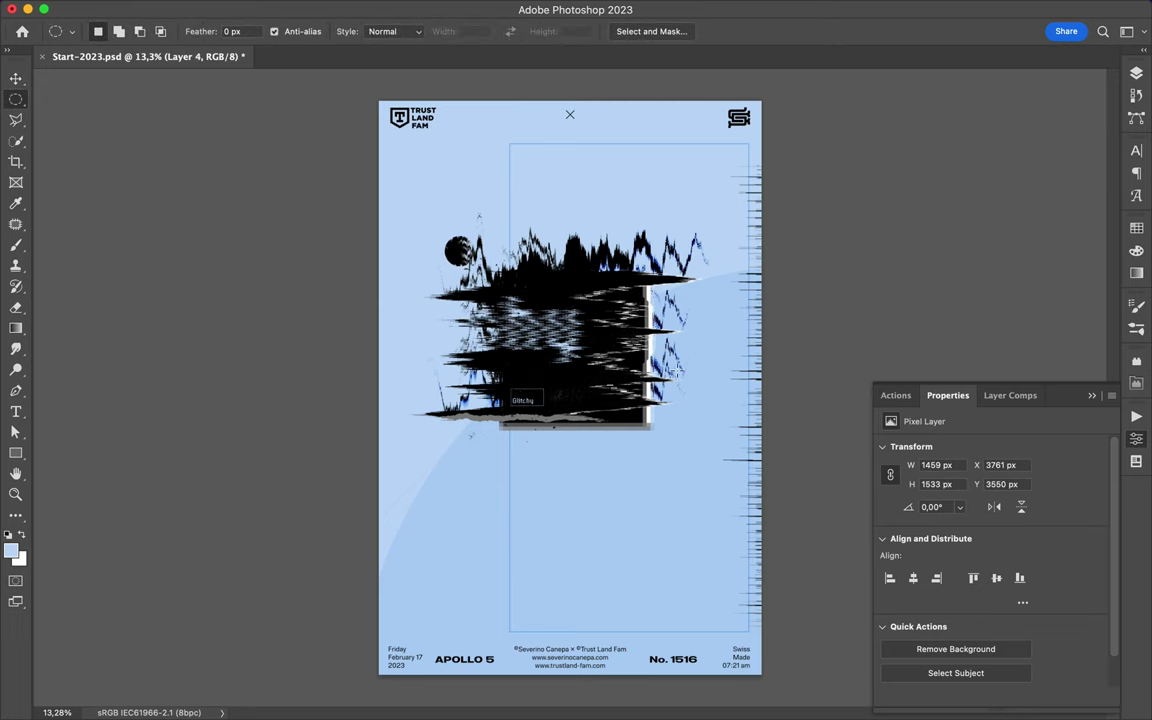
{"action": "key", "text": "v"}
{"action": "left_click_drag", "start_coordinate": [635, 307], "coordinate": [557, 487]}
{"action": "key", "text": "ctrl+t"}
{"action": "key", "text": "Return"}
{"action": "key", "text": "F7"}
{"action": "scroll", "coordinate": [673, 442], "scroll_direction": "up", "scroll_amount": 2}
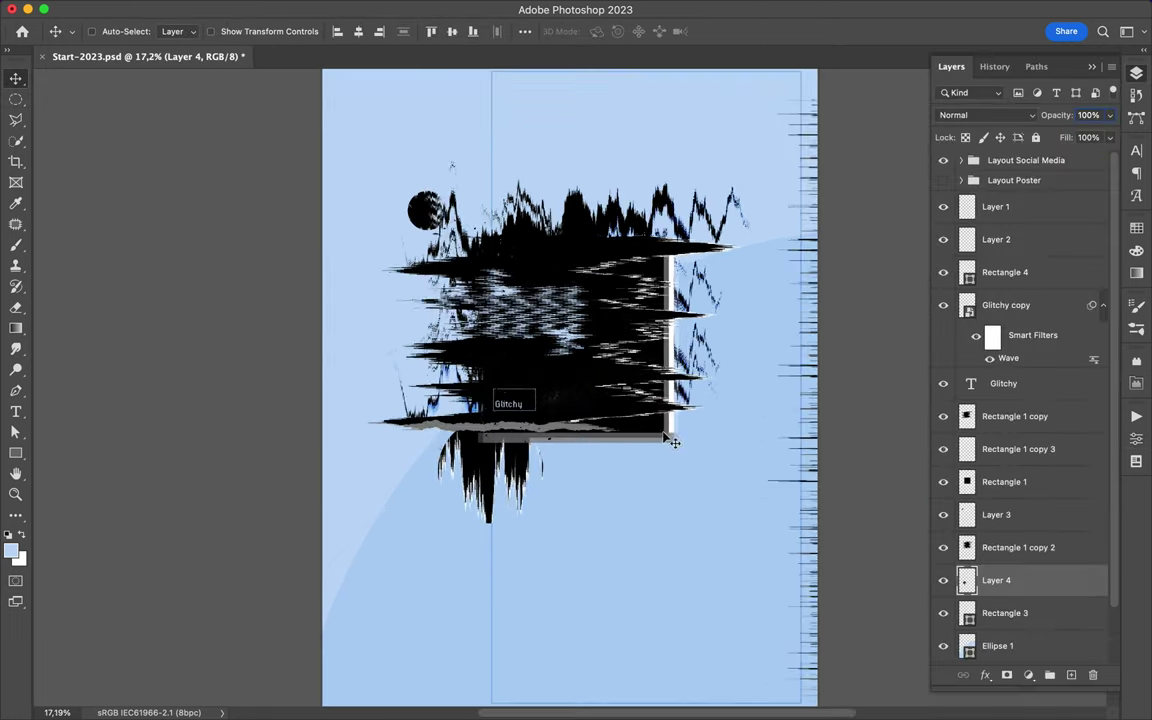
- Copy an elliptical area of Rectangle 1 to a new layer and shift it up and left
{"action": "key", "text": "m"}
{"action": "left_click_drag", "start_coordinate": [673, 442], "coordinate": [710, 488]}
{"action": "key", "text": "ctrl+j"}
{"action": "key", "text": "v"}
{"action": "left_click_drag", "start_coordinate": [476, 197], "coordinate": [492, 248]}
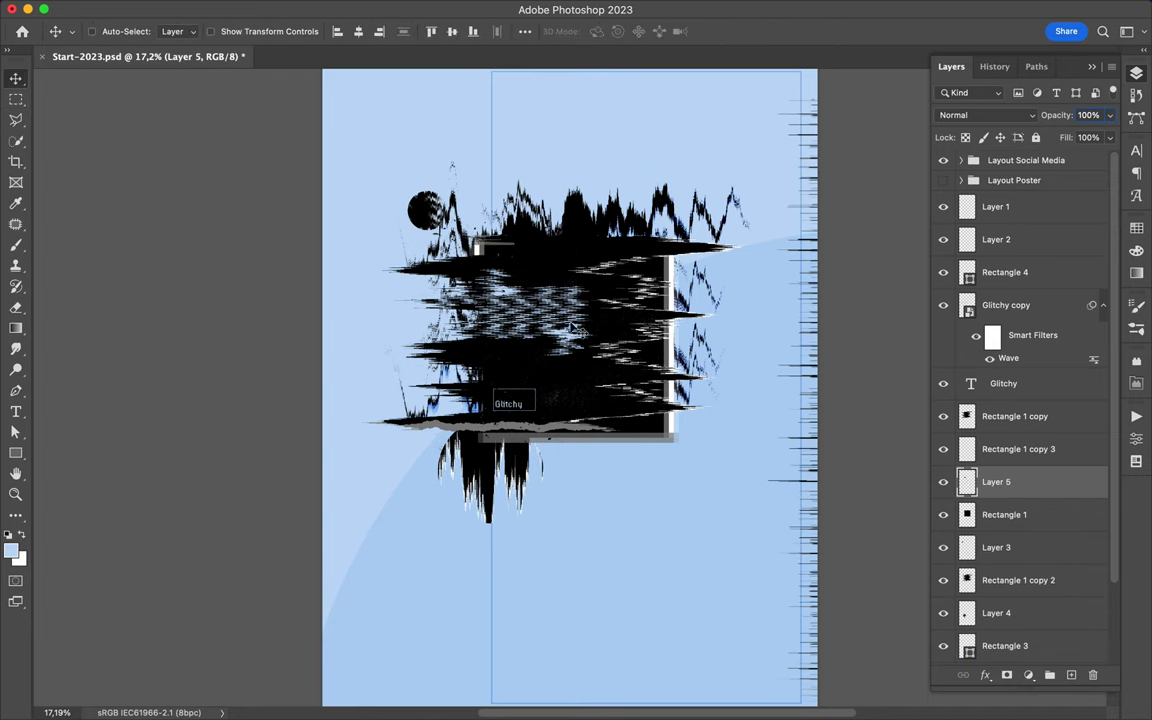
{"action": "scroll", "coordinate": [573, 328], "scroll_direction": "down", "scroll_amount": 2}
- Draw a gray Pen triangle from the poster corner and stack Shape 2 above Ellipse 1
{"action": "key", "text": "p"}
{"action": "left_click", "coordinate": [694, 87]}
{"action": "left_click", "coordinate": [350, 430]}
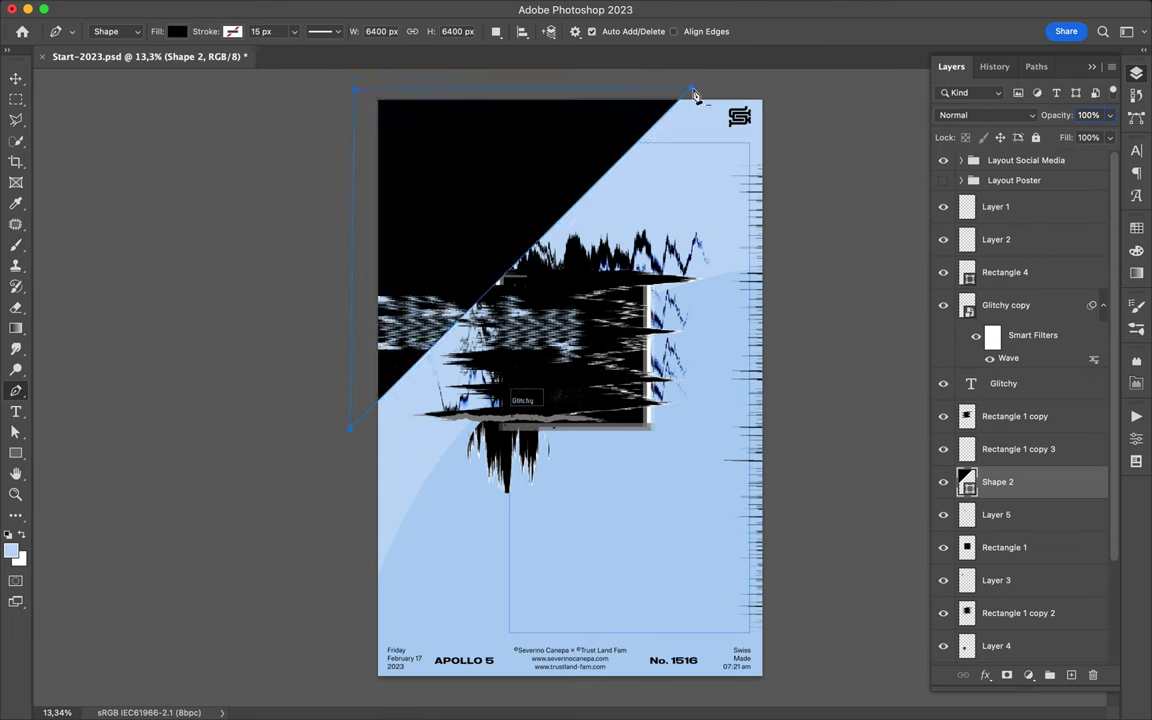
{"action": "key", "text": "a"}
{"action": "left_click", "coordinate": [238, 31]}
{"action": "key", "text": "v"}
{"action": "left_click_drag", "start_coordinate": [997, 482], "coordinate": [960, 567]}
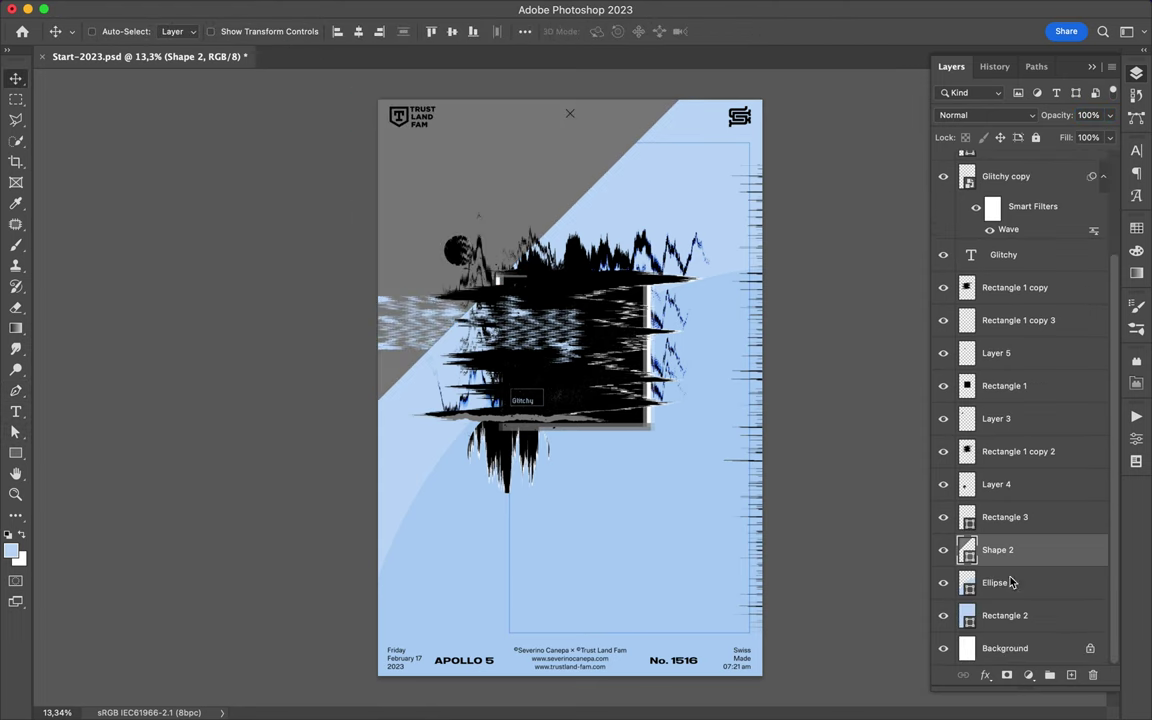
{"action": "mouse_move", "coordinate": [463, 170]}
{"action": "left_mouse_down"}
{"action": "mouse_move", "coordinate": [491, 183]}
{"action": "mouse_move", "coordinate": [519, 176]}
{"action": "left_mouse_up"}
- Add a light blue rectangle at top left and move the duplicated black block below the glitch
{"action": "key", "text": "u"}
{"action": "key", "text": "v"}
{"action": "left_click_drag", "start_coordinate": [440, 141], "coordinate": [440, 150]}
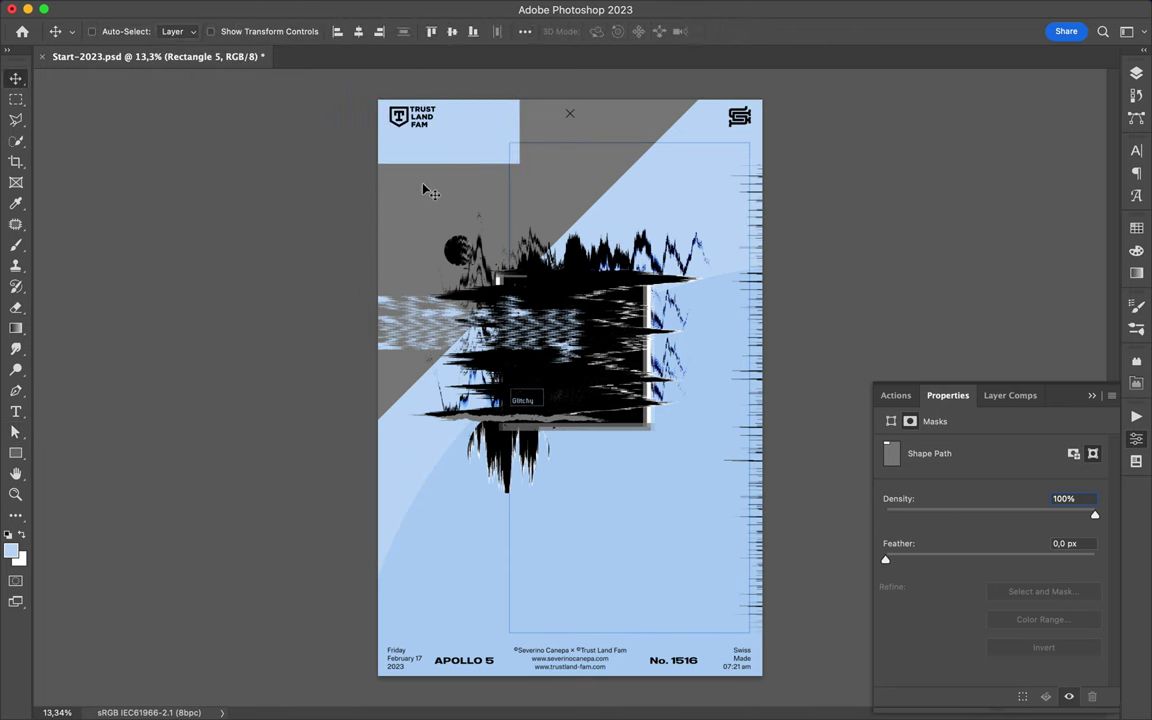
{"action": "scroll", "coordinate": [553, 227], "scroll_direction": "up", "scroll_amount": 2}
{"action": "scroll", "coordinate": [572, 229], "scroll_direction": "down", "scroll_amount": 1}
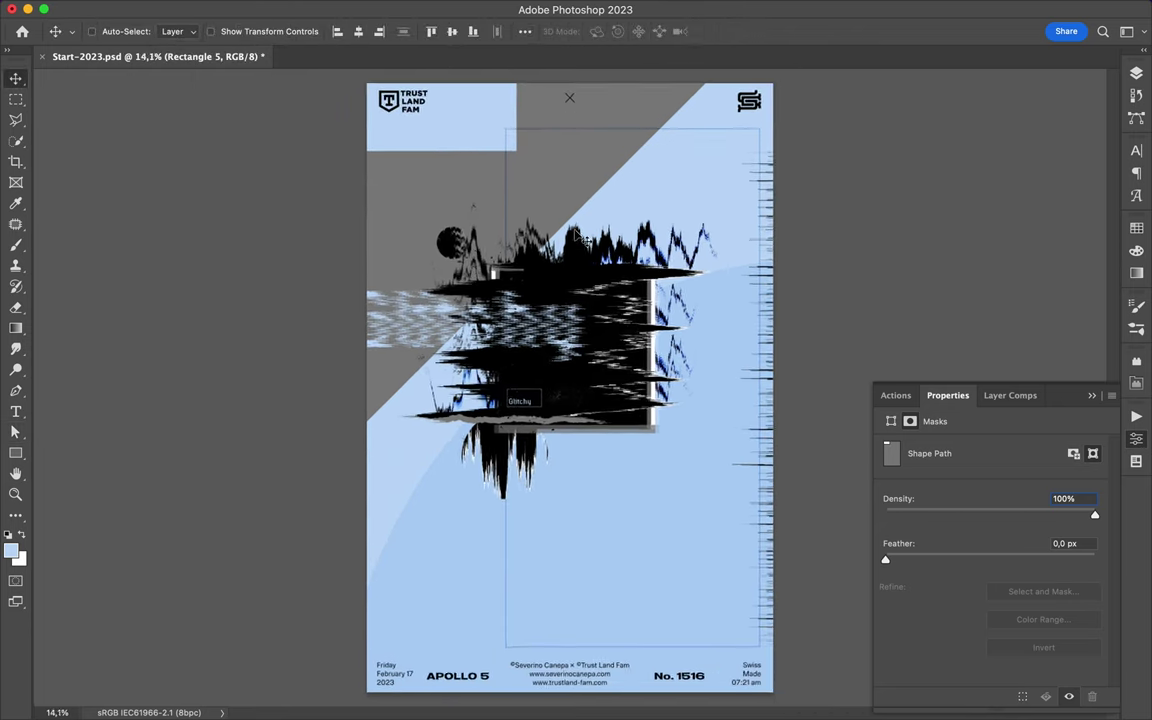
{"action": "left_click_drag", "start_coordinate": [470, 400], "coordinate": [505, 545]}
- Select a square at the black block's top-left corner with the Rectangular Marquee
{"action": "key", "text": "m"}
{"action": "scroll", "coordinate": [476, 580], "scroll_direction": "up", "scroll_amount": 5}
{"action": "left_click_drag", "start_coordinate": [438, 491], "coordinate": [473, 518]}
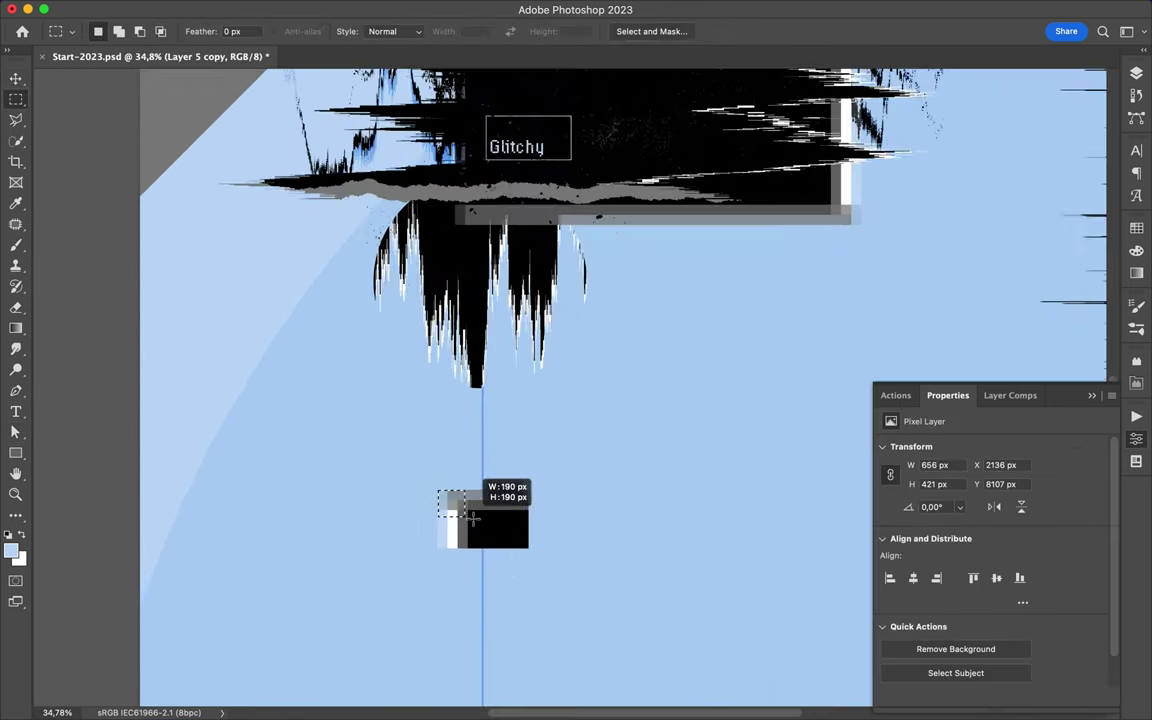
{"action": "key", "text": "v"}
{"action": "scroll", "coordinate": [488, 530], "scroll_direction": "down", "scroll_amount": 3}
{"action": "scroll", "coordinate": [497, 525], "scroll_direction": "down", "scroll_amount": 2}
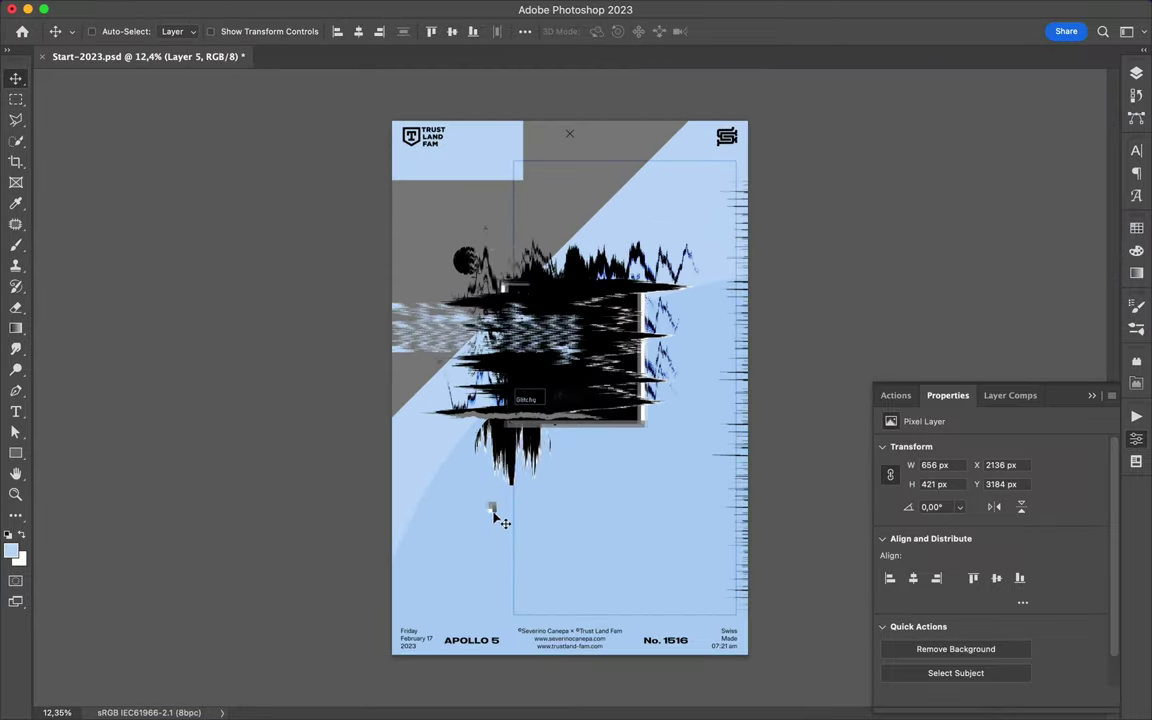
- Apply Filter > Pixelate > Mosaic to the glitch band and place a glitch copy at the lower right edge
{"action": "scroll", "coordinate": [493, 511], "scroll_direction": "up", "scroll_amount": 2}
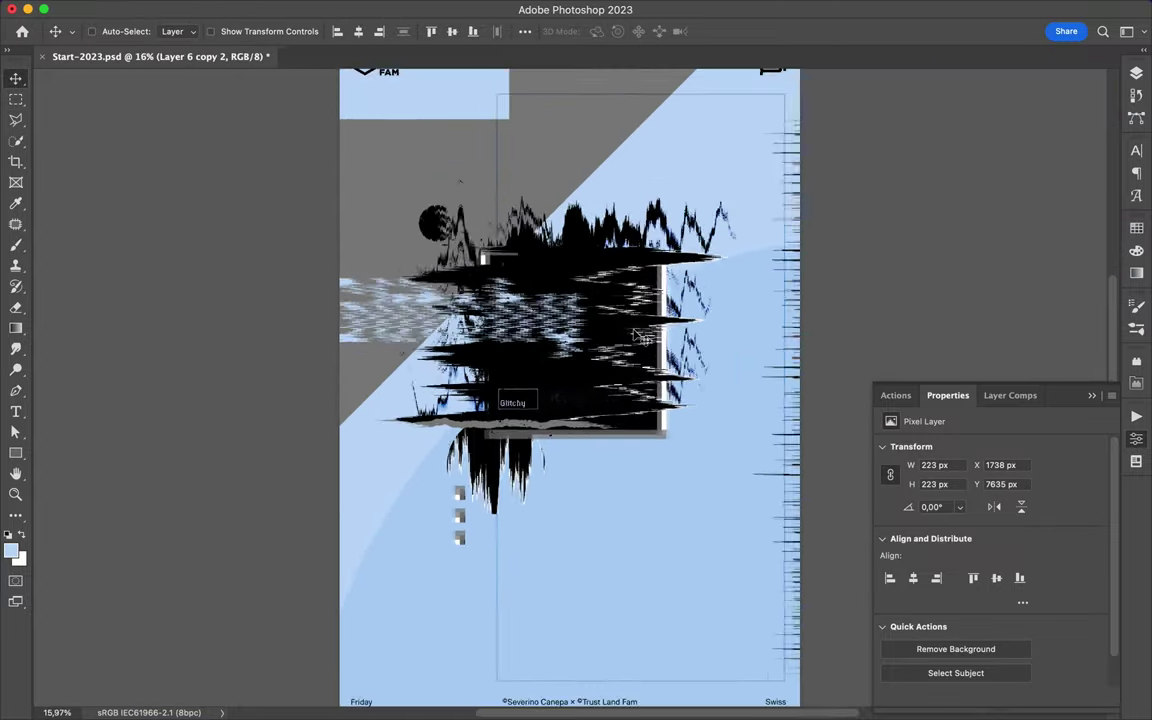
{"action": "scroll", "coordinate": [623, 526], "scroll_direction": "up", "scroll_amount": 2}
{"action": "scroll", "coordinate": [623, 526], "scroll_direction": "up", "scroll_amount": 2}
{"action": "scroll", "coordinate": [620, 440], "scroll_direction": "up", "scroll_amount": 3}
{"action": "left_click", "coordinate": [371, 4]}
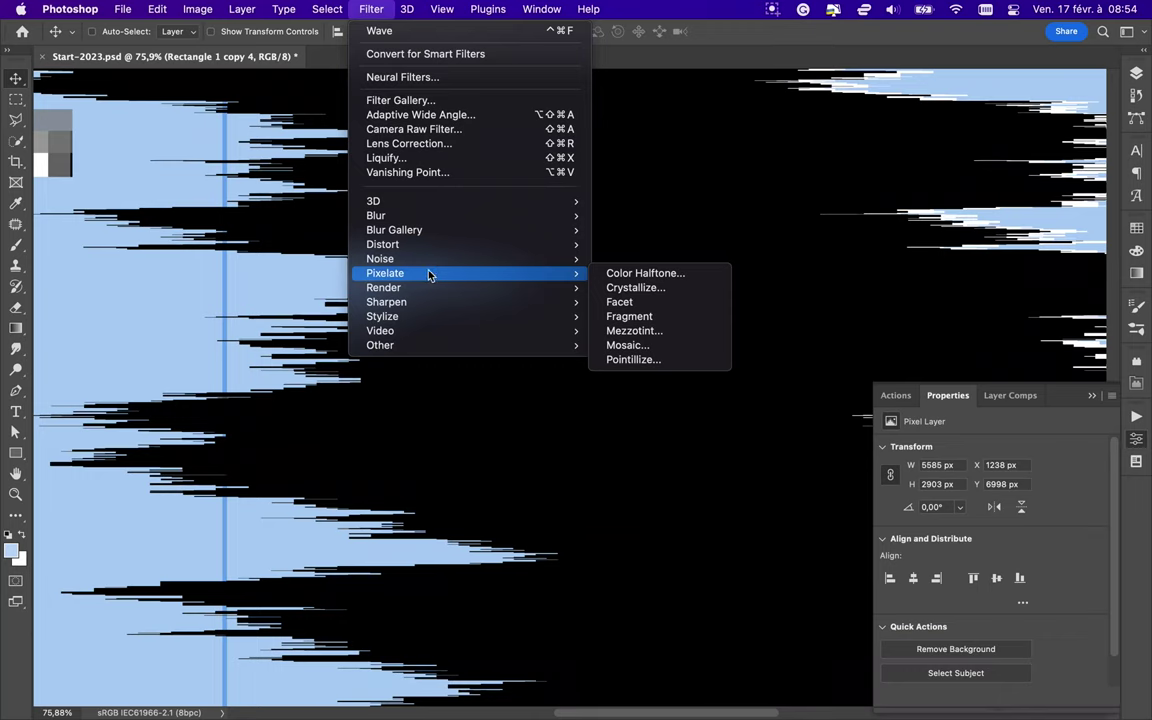
{"action": "left_click", "coordinate": [638, 334]}
{"action": "left_click", "coordinate": [211, 41]}
{"action": "scroll", "coordinate": [329, 175], "scroll_direction": "down", "scroll_amount": 5}
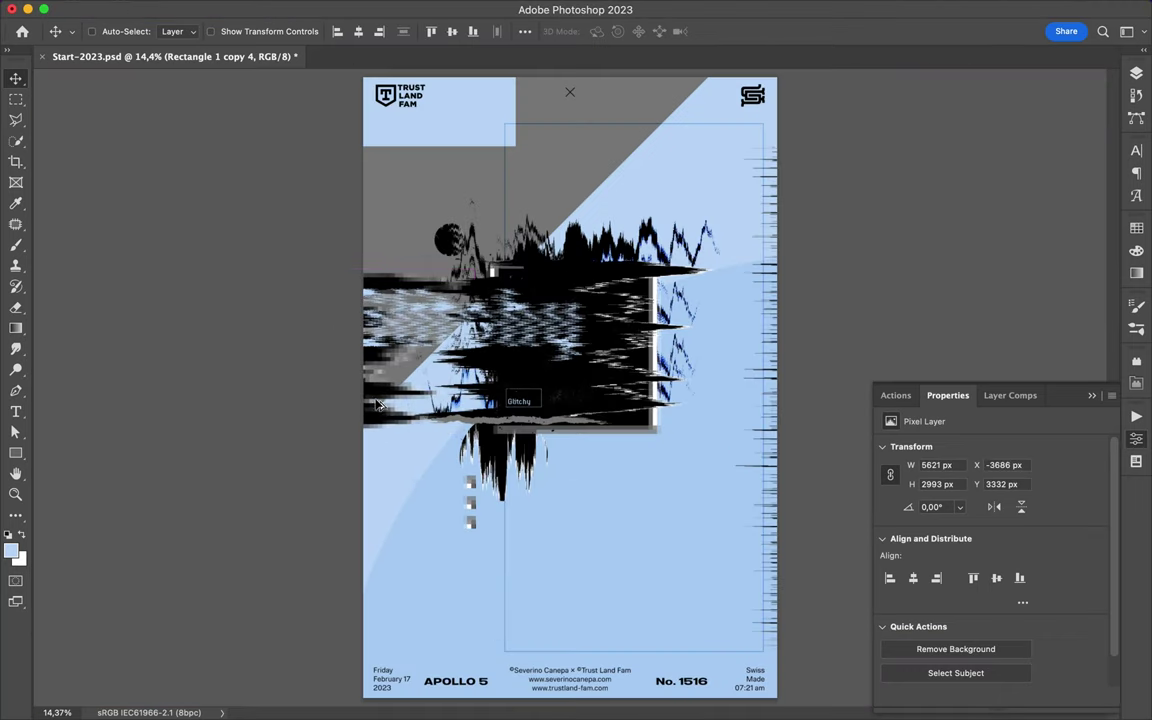
{"action": "left_click_drag", "start_coordinate": [375, 302], "coordinate": [729, 535]}
- Draw a two-point Pen path from the glitch box down to the lower right glitch
{"action": "key", "text": "p"}
{"action": "left_click", "coordinate": [570, 381]}
{"action": "left_click", "coordinate": [755, 515]}
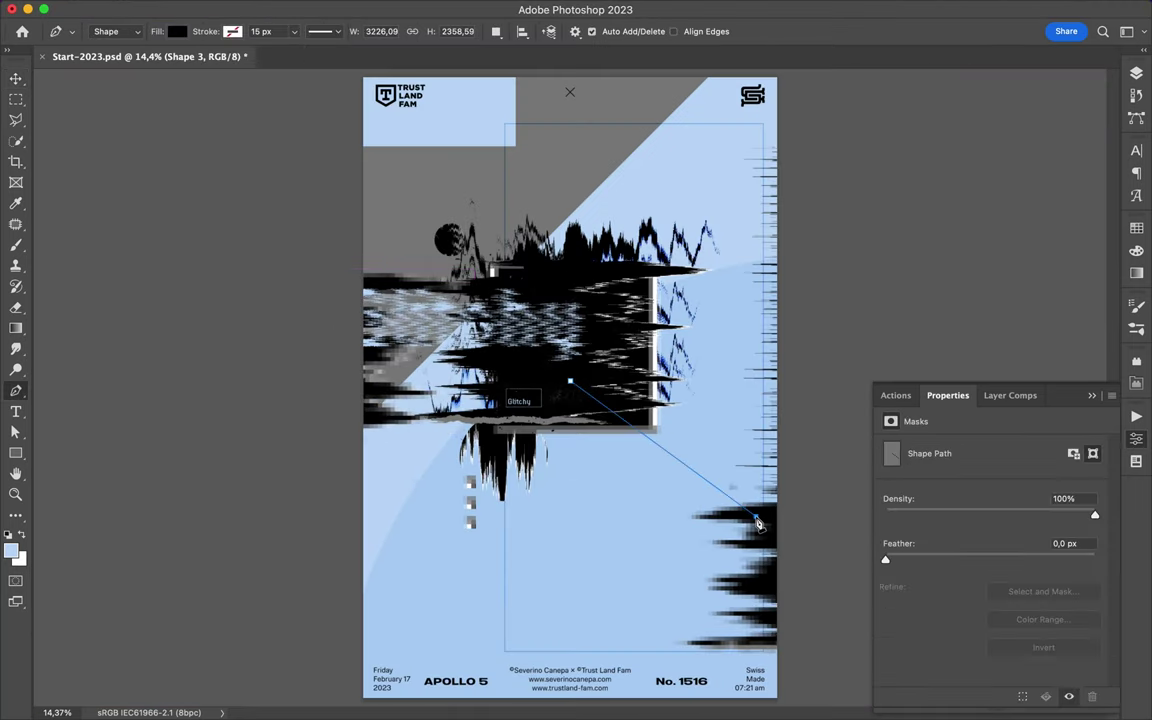
- Give the diagonal line path a white stroke
{"action": "key", "text": "a"}
{"action": "left_click", "coordinate": [242, 32]}
{"action": "left_click", "coordinate": [296, 117]}
{"action": "key", "text": "v"}
{"action": "scroll", "coordinate": [551, 450], "scroll_direction": "up", "scroll_amount": 2}
{"action": "scroll", "coordinate": [551, 450], "scroll_direction": "up", "scroll_amount": 5}
{"action": "scroll", "coordinate": [551, 510], "scroll_direction": "down", "scroll_amount": 5}
{"action": "scroll", "coordinate": [555, 512], "scroll_direction": "down", "scroll_amount": 2}
- Duplicate the Glitchy label into the gray area and retype it as 'Computer Shit_'
{"action": "left_click", "coordinate": [519, 401], "text": "ctrl"}
{"action": "left_click_drag", "start_coordinate": [519, 401], "coordinate": [562, 174]}
{"action": "key", "text": "t"}
{"action": "left_click", "coordinate": [563, 173]}
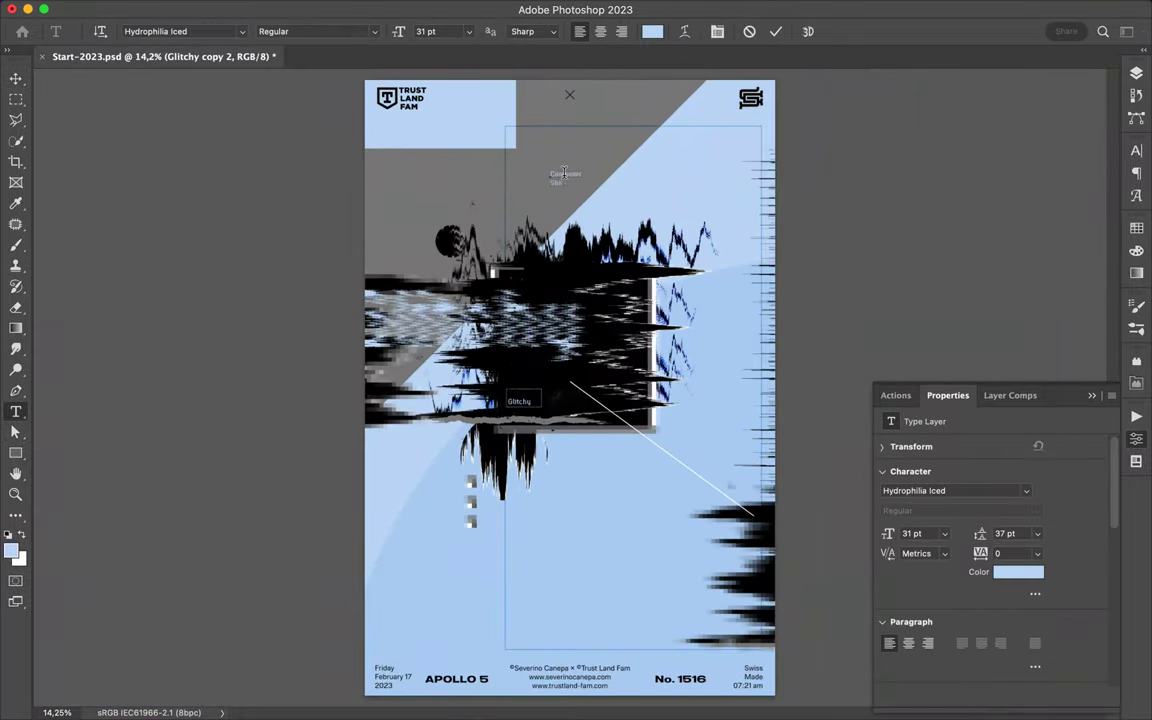
{"action": "scroll", "coordinate": [565, 180], "scroll_direction": "up", "scroll_amount": 3}
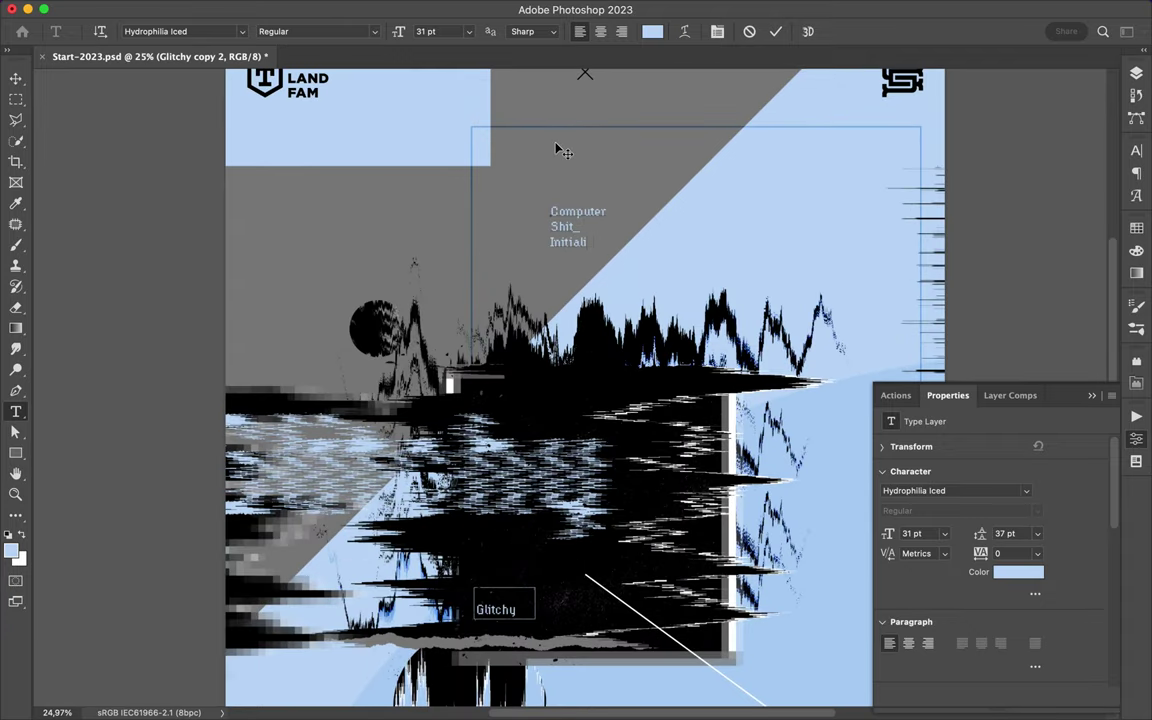
{"action": "key", "text": "Escape"}
{"action": "key", "text": "v"}
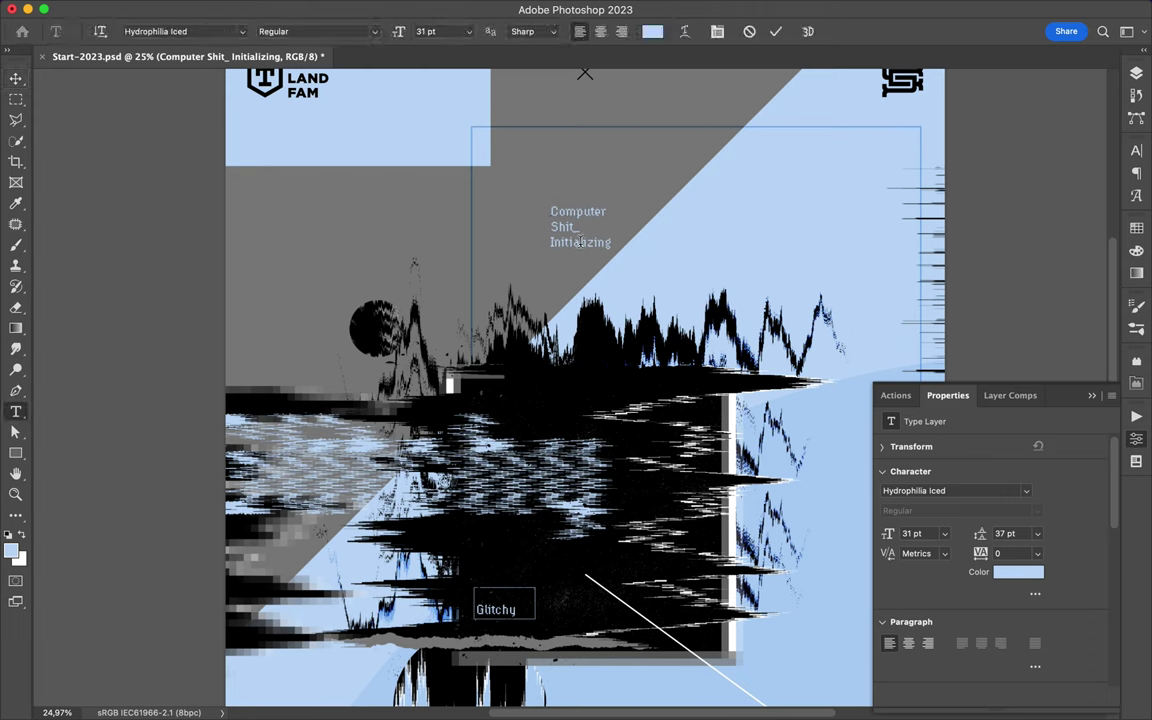
- Scale the 'Computer Shit_' headline up across the poster's upper left
{"action": "scroll", "coordinate": [412, 218], "scroll_direction": "down", "scroll_amount": 2}
{"action": "key", "text": "ctrl+t"}
{"action": "left_click_drag", "start_coordinate": [372, 270], "coordinate": [643, 376]}
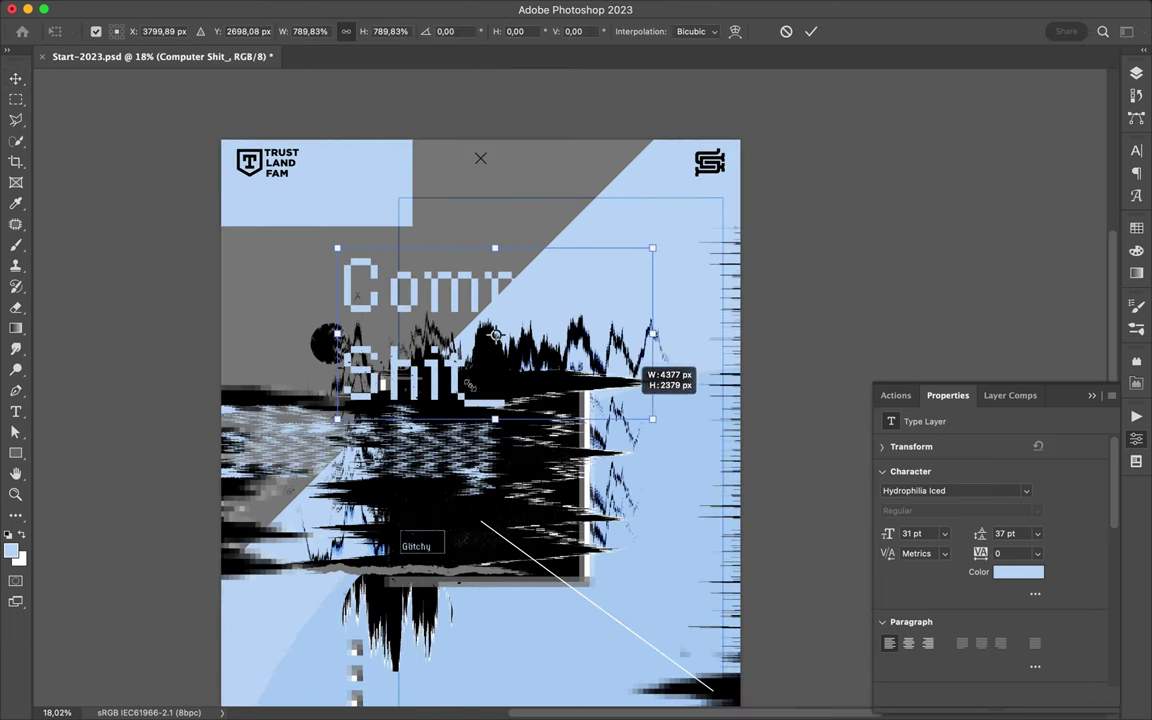
{"action": "left_click_drag", "start_coordinate": [330, 300], "coordinate": [296, 363]}
{"action": "key", "text": "Return"}
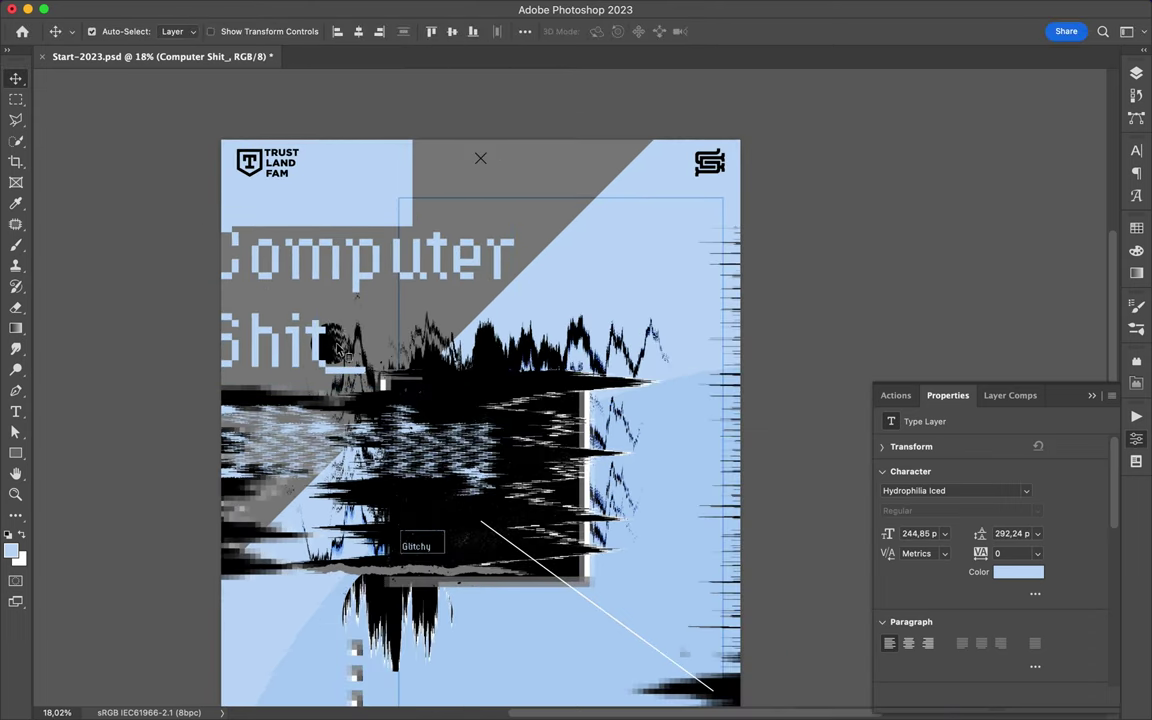
- Move the headline layer below Layer 3 so it sits beneath the glitch shapes
{"action": "left_click", "coordinate": [1136, 73]}
{"action": "mouse_move", "coordinate": [1020, 287]}
{"action": "left_mouse_down"}
{"action": "mouse_move", "coordinate": [1033, 380]}
{"action": "mouse_move", "coordinate": [995, 410]}
{"action": "mouse_move", "coordinate": [995, 375]}
{"action": "left_mouse_up"}
{"action": "mouse_move", "coordinate": [328, 343]}
{"action": "left_mouse_down"}
{"action": "mouse_move", "coordinate": [323, 320]}
{"action": "mouse_move", "coordinate": [368, 320]}
{"action": "left_mouse_up"}
{"action": "key", "text": "ctrl+0"}
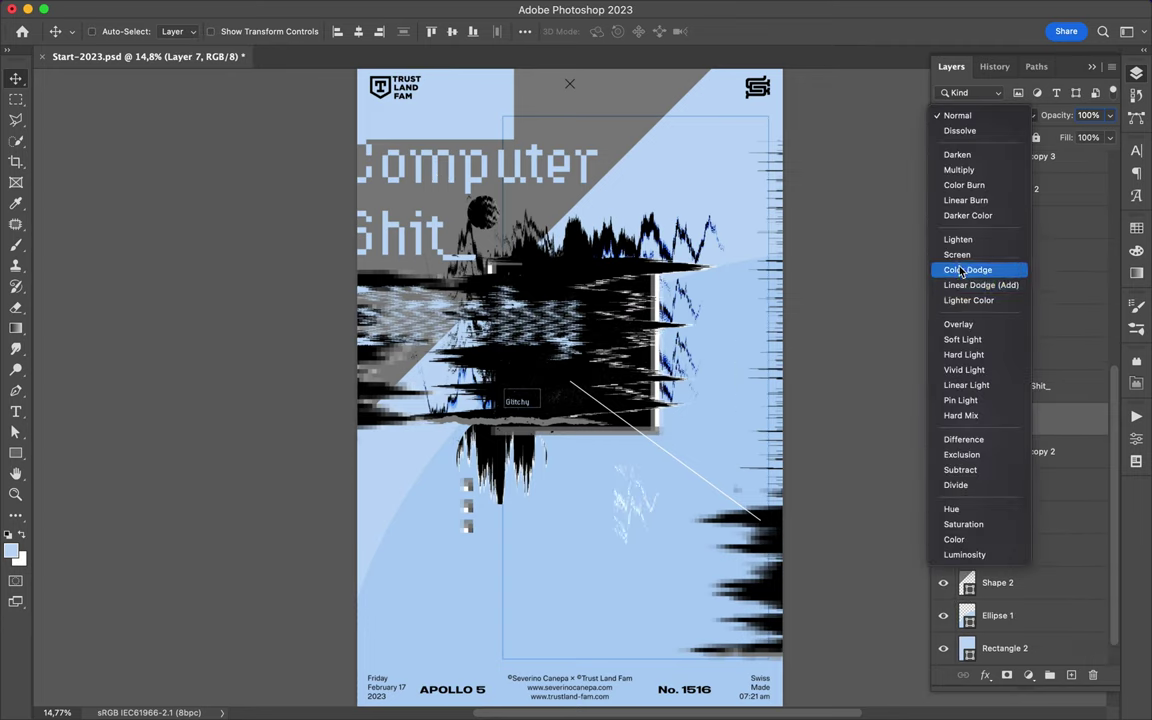
- Set the new glitch fragment (Layer 7) to Color Burn and place a copy lower down
{"action": "left_click", "coordinate": [946, 116]}
{"action": "left_click", "coordinate": [964, 185]}
{"action": "mouse_move", "coordinate": [583, 508]}
{"action": "left_mouse_down"}
{"action": "mouse_move", "coordinate": [620, 538]}
{"action": "mouse_move", "coordinate": [519, 565]}
{"action": "left_mouse_up"}
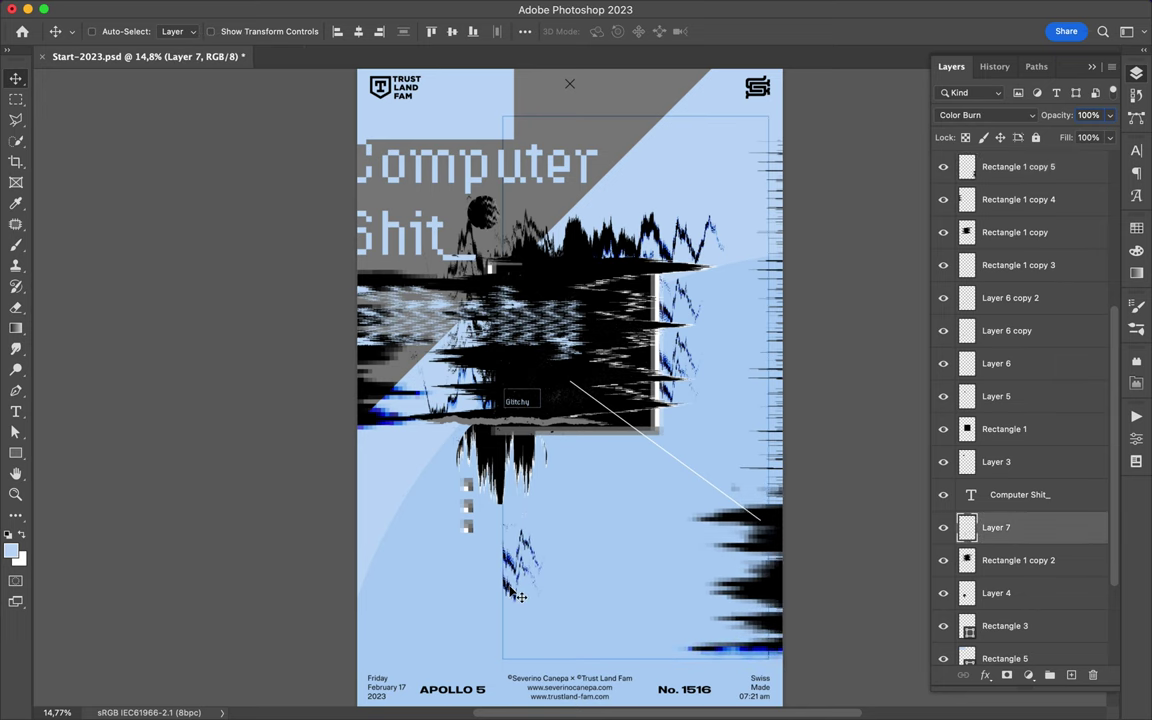
{"action": "scroll", "coordinate": [519, 597], "scroll_direction": "up", "scroll_amount": 10}
{"action": "scroll", "coordinate": [430, 530], "scroll_direction": "down", "scroll_amount": 8}
- Nudge the small square pieces below the glitch into place
{"action": "left_click", "coordinate": [432, 532], "text": "ctrl"}
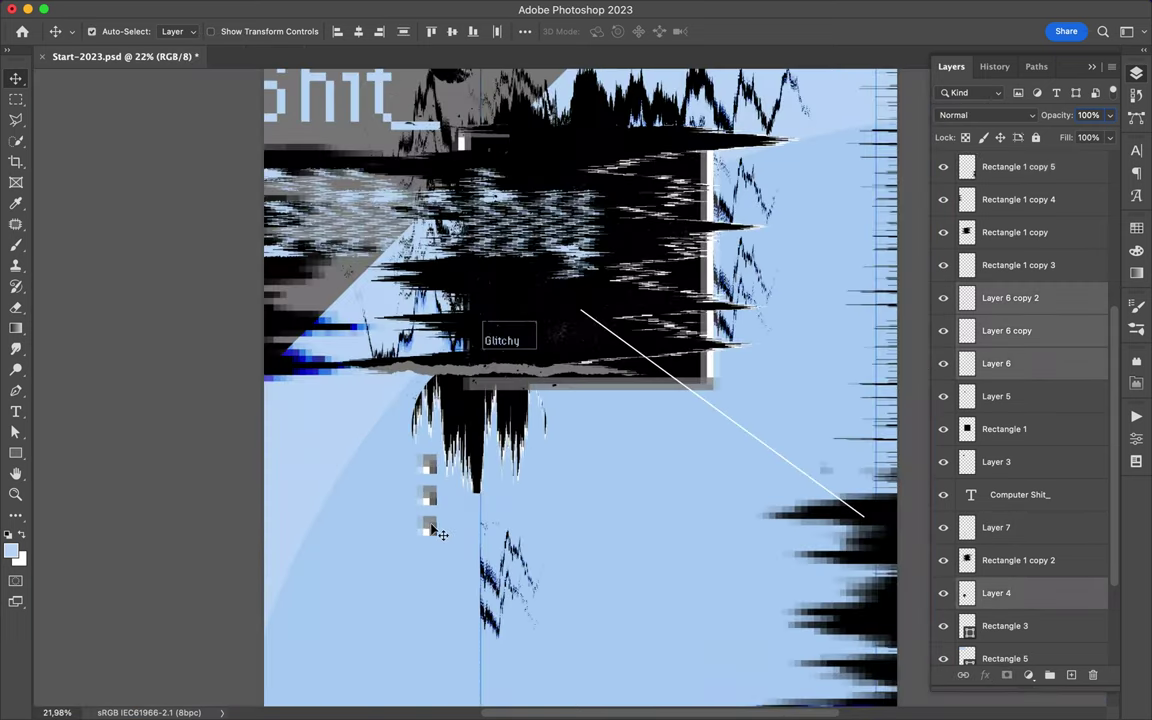
{"action": "left_click_drag", "start_coordinate": [432, 532], "coordinate": [428, 540]}
{"action": "scroll", "coordinate": [428, 540], "scroll_direction": "down", "scroll_amount": 3}
{"action": "scroll", "coordinate": [1000, 450], "scroll_direction": "down", "scroll_amount": 3}
- Duplicate the Rectangle 3 frame twice and squash a copy into a thin strip near the top
{"action": "left_click", "coordinate": [1004, 517]}
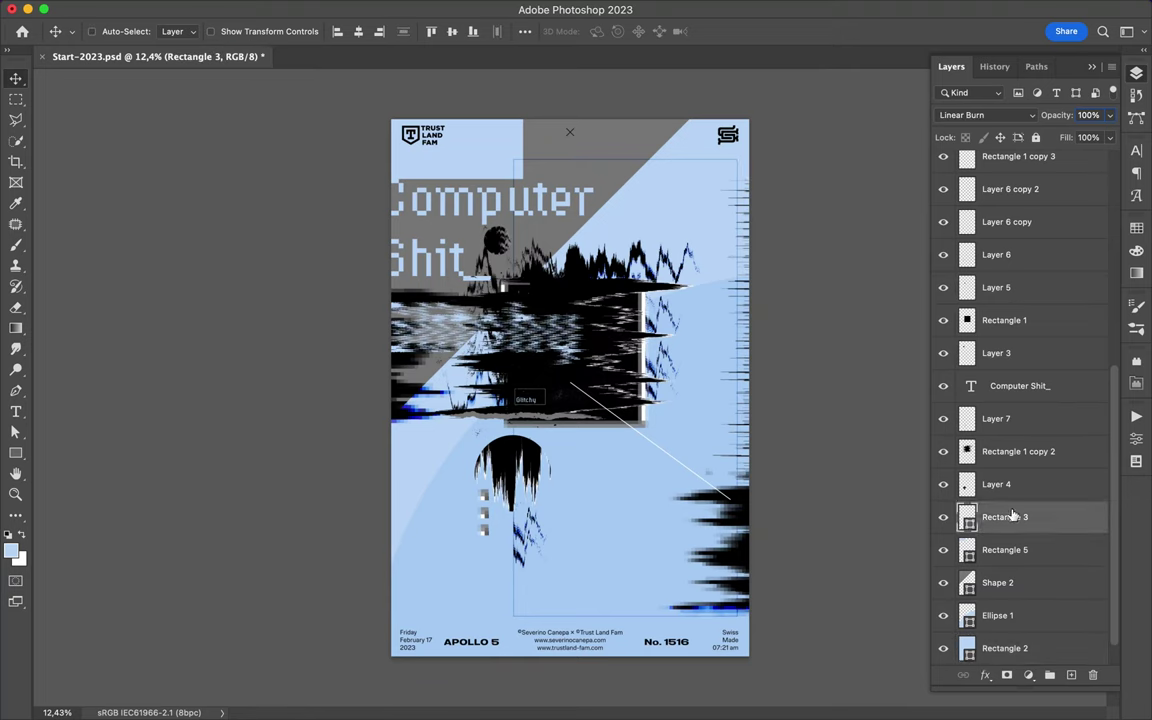
{"action": "key", "text": "ctrl+j"}
{"action": "key", "text": "ctrl+t"}
{"action": "key", "text": "Return"}
{"action": "key", "text": "ctrl+j"}
{"action": "key", "text": "ctrl+t"}
{"action": "left_click_drag", "start_coordinate": [609, 445], "coordinate": [605, 210]}
{"action": "key", "text": "Return"}
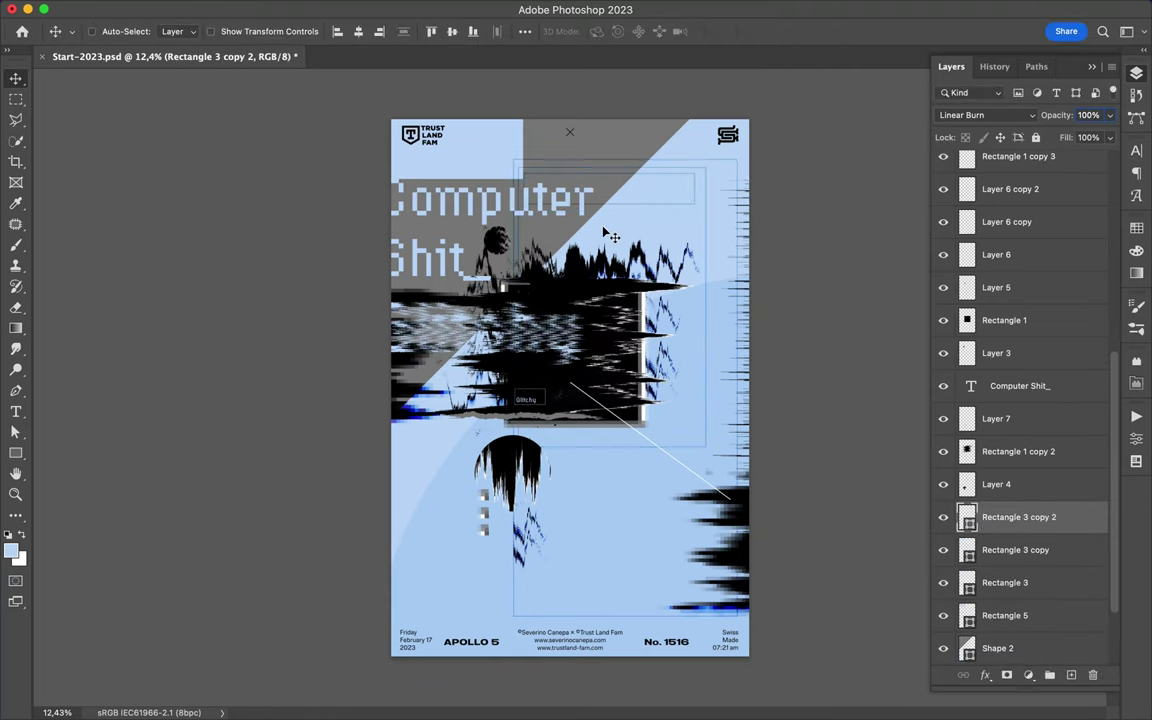
- Start a triangle path with corners below the poster's bottom edge
{"action": "scroll", "coordinate": [624, 229], "scroll_direction": "up", "scroll_amount": 2}
{"action": "scroll", "coordinate": [526, 140], "scroll_direction": "down", "scroll_amount": 2}
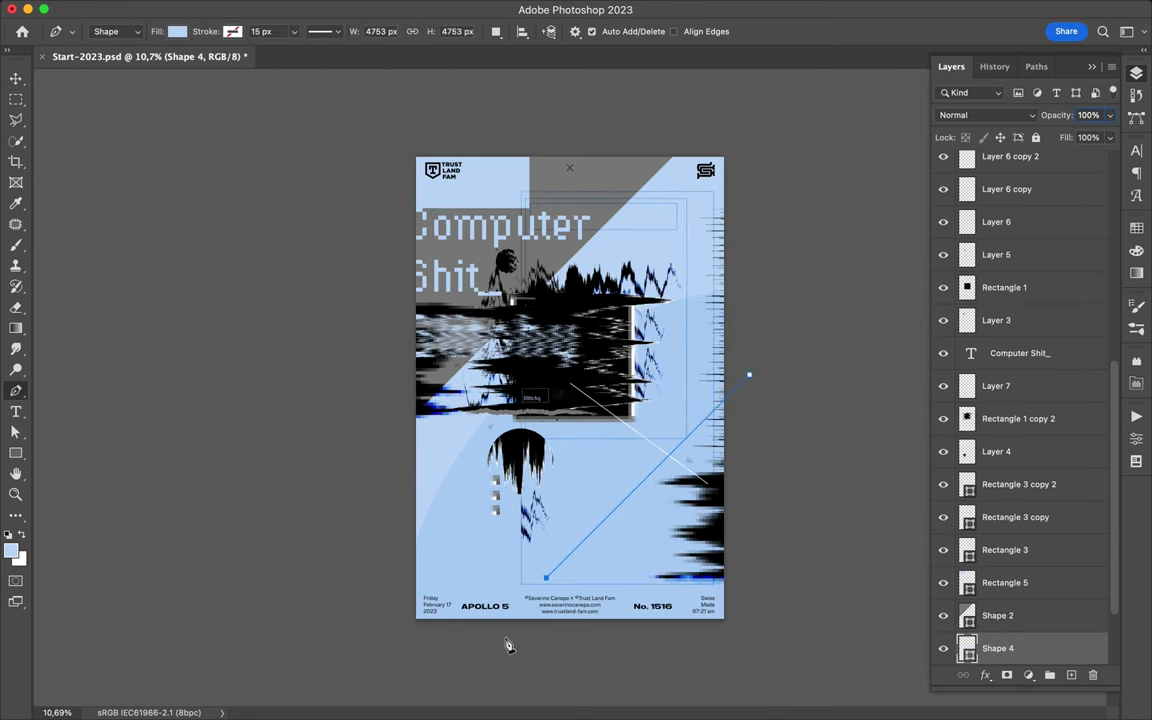
{"action": "left_click", "coordinate": [474, 650]}
{"action": "left_click", "coordinate": [745, 650]}
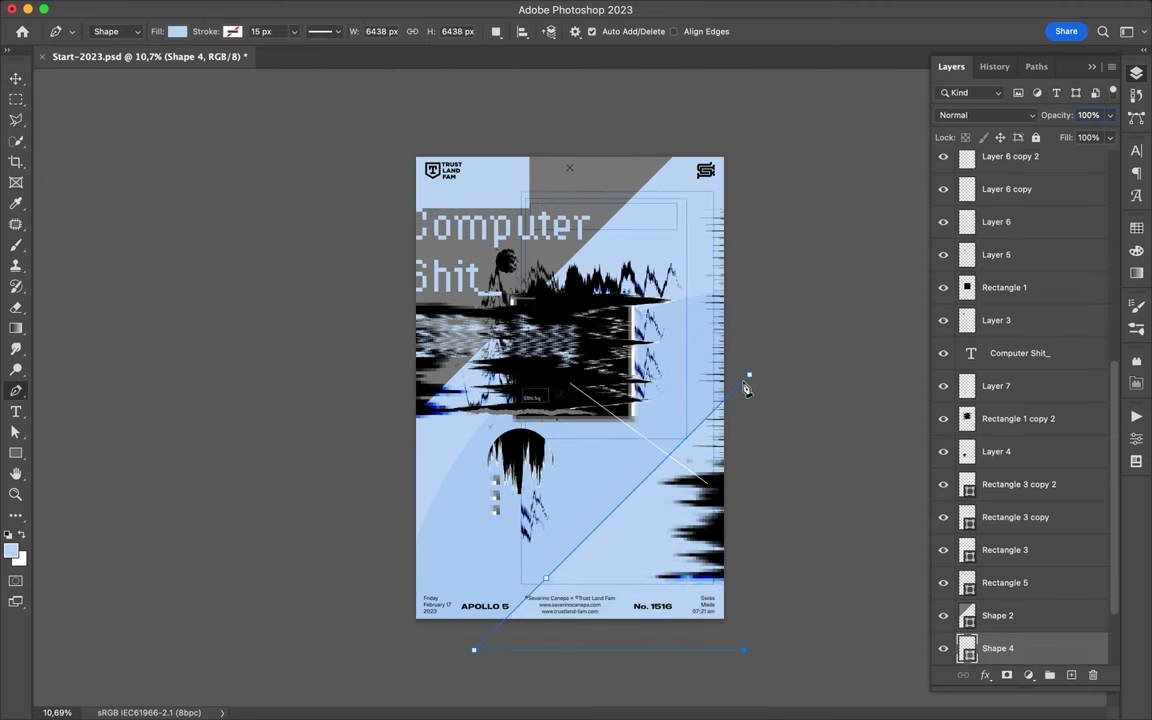
- Close the triangle, set it to Linear Burn below Ellipse 1, and move it into the lower right corner
{"action": "key", "text": "a"}
{"action": "left_click", "coordinate": [985, 115]}
{"action": "left_click", "coordinate": [985, 196]}
{"action": "scroll", "coordinate": [1003, 549], "scroll_direction": "down", "scroll_amount": 3}
{"action": "left_click_drag", "start_coordinate": [1003, 549], "coordinate": [1000, 590]}
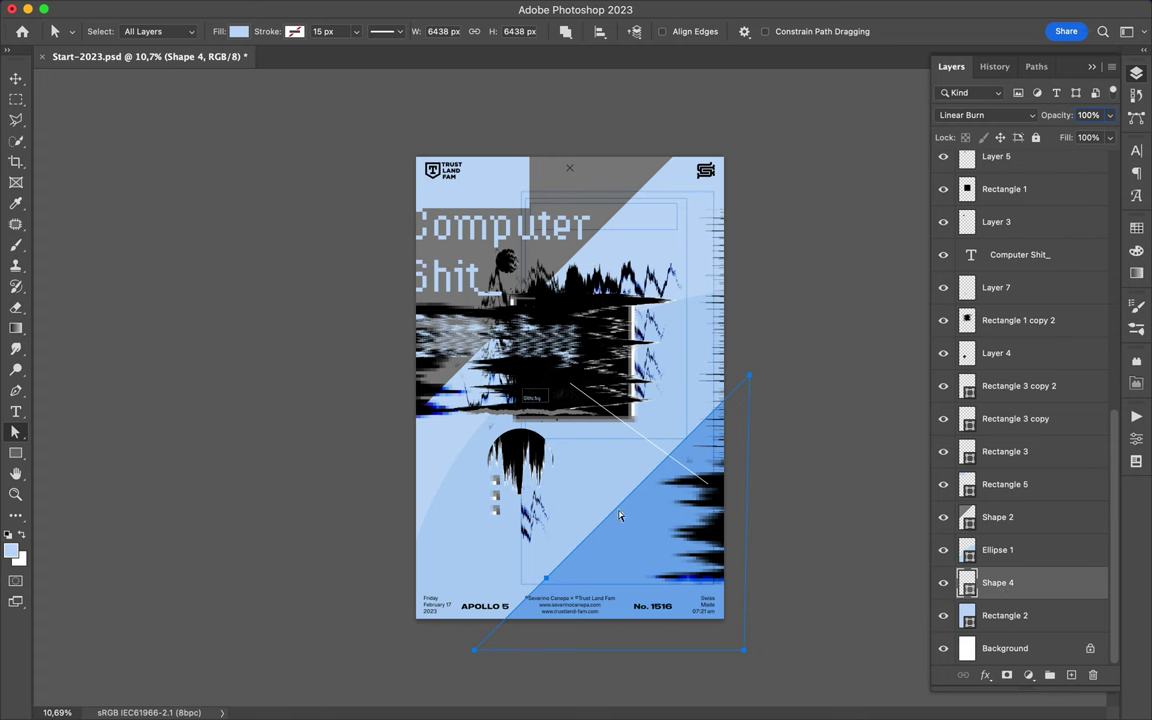
{"action": "key", "text": "v"}
{"action": "left_click_drag", "start_coordinate": [557, 505], "coordinate": [657, 515]}
{"action": "scroll", "coordinate": [579, 471], "scroll_direction": "up", "scroll_amount": 3}
- Draw a tall thin bar above the headline, raise it in the stack, and tilt it 45°
{"action": "key", "text": "p"}
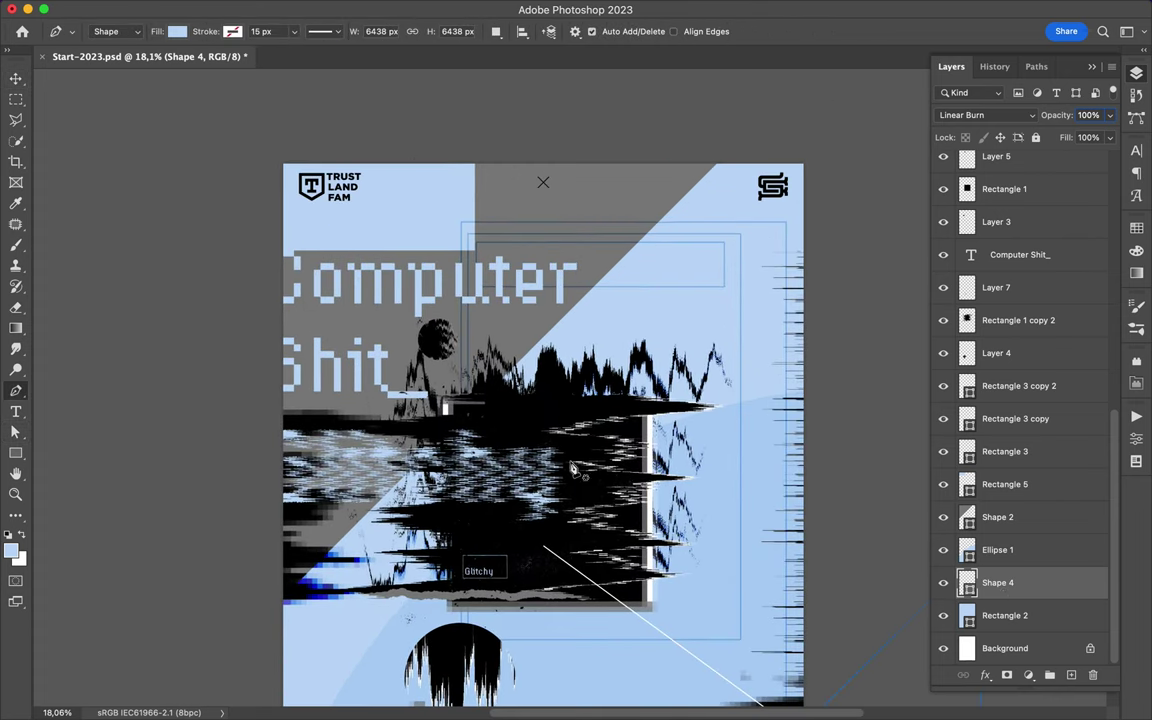
{"action": "left_click_drag", "start_coordinate": [632, 405], "coordinate": [625, 143]}
{"action": "key", "text": "a"}
{"action": "left_click_drag", "start_coordinate": [1000, 582], "coordinate": [1000, 350]}
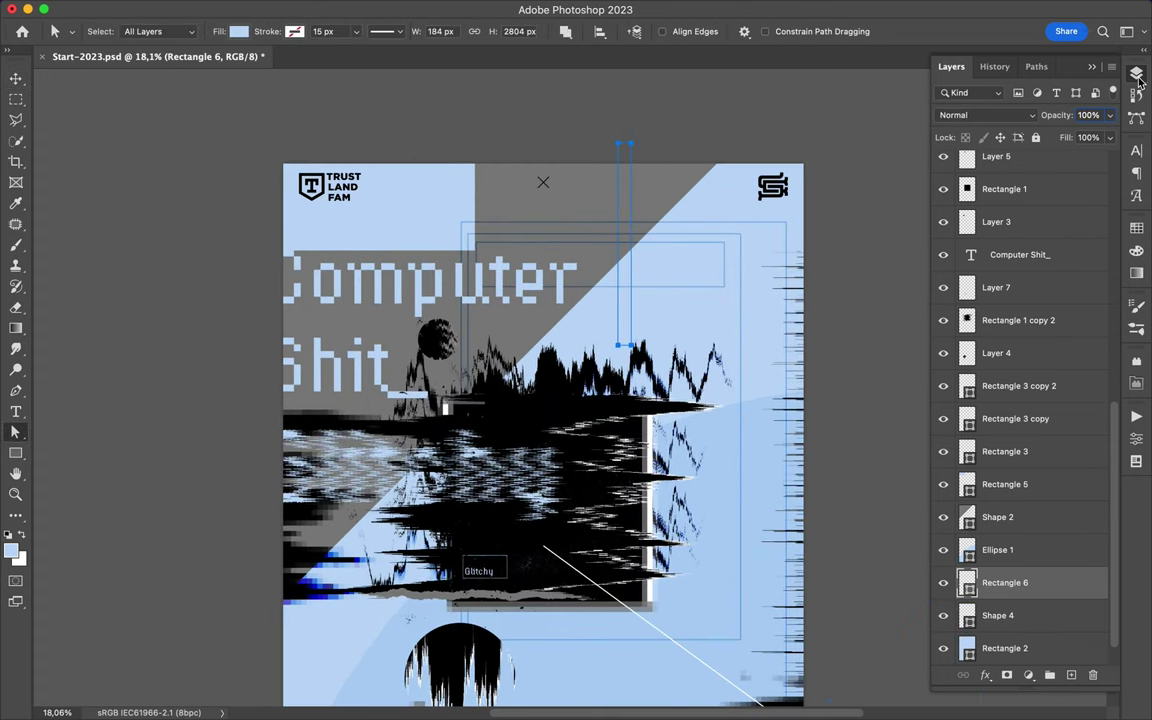
{"action": "key", "text": "ctrl+t"}
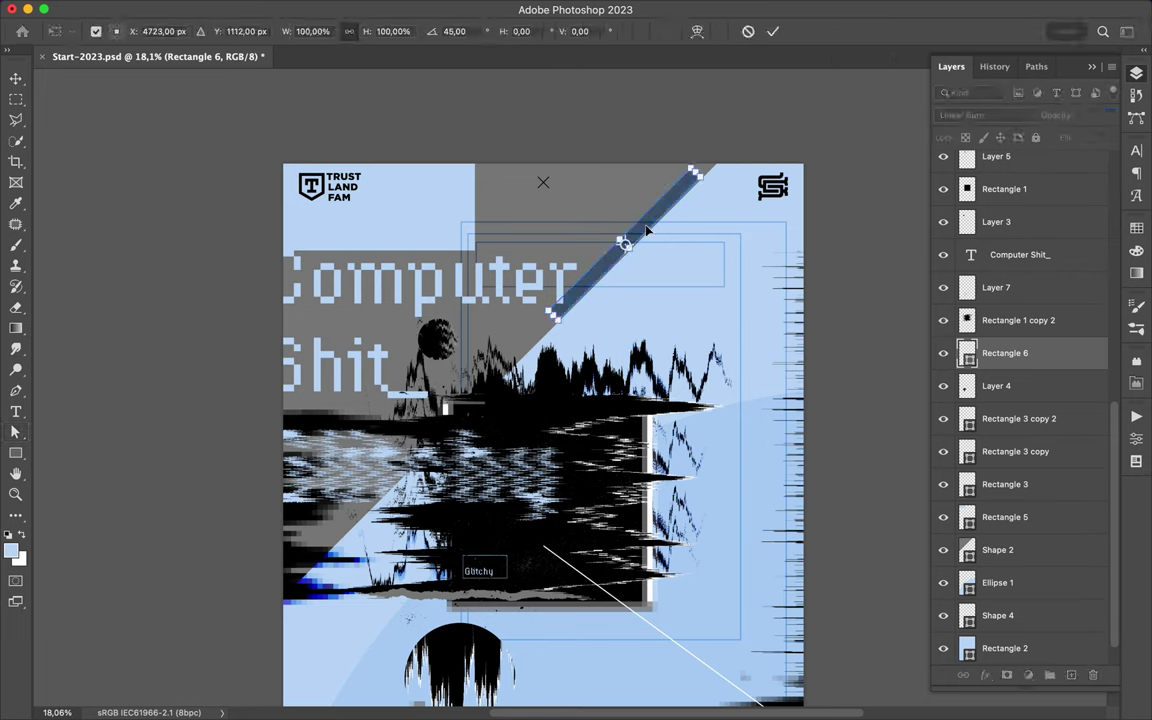
{"action": "left_click_drag", "start_coordinate": [571, 114], "coordinate": [720, 150]}
{"action": "key", "text": "Return"}
- Move the tilted bar along the gray diagonal and place a copy beside it, selecting Rectangle 6 too
{"action": "left_click_drag", "start_coordinate": [675, 222], "coordinate": [697, 222]}
{"action": "key", "text": "v"}
{"action": "left_click", "coordinate": [640, 276]}
{"action": "left_click_drag", "start_coordinate": [627, 285], "coordinate": [636, 290]}
{"action": "scroll", "coordinate": [779, 296], "scroll_direction": "down", "scroll_amount": 3}
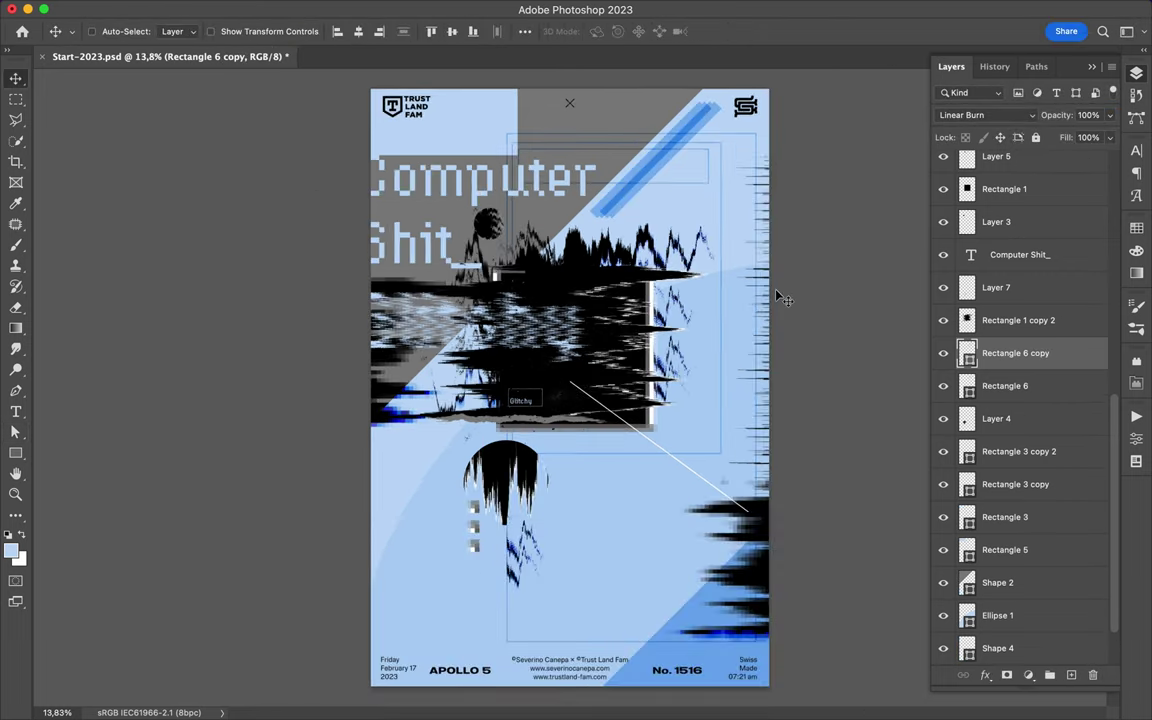
{"action": "left_click", "coordinate": [972, 386], "text": "shift"}
{"action": "key", "text": "ctrl+t"}
{"action": "key", "text": "Return"}
- Try copying both bars further along, undo, and place a single copy beside the original
{"action": "scroll", "coordinate": [602, 226], "scroll_direction": "up", "scroll_amount": 3}
{"action": "mouse_move", "coordinate": [602, 226]}
{"action": "left_mouse_down"}
{"action": "mouse_move", "coordinate": [628, 255]}
{"action": "mouse_move", "coordinate": [655, 125]}
{"action": "mouse_move", "coordinate": [667, 133]}
{"action": "left_mouse_up"}
{"action": "scroll", "coordinate": [655, 125], "scroll_direction": "up", "scroll_amount": 2}
{"action": "scroll", "coordinate": [650, 140], "scroll_direction": "down", "scroll_amount": 2}
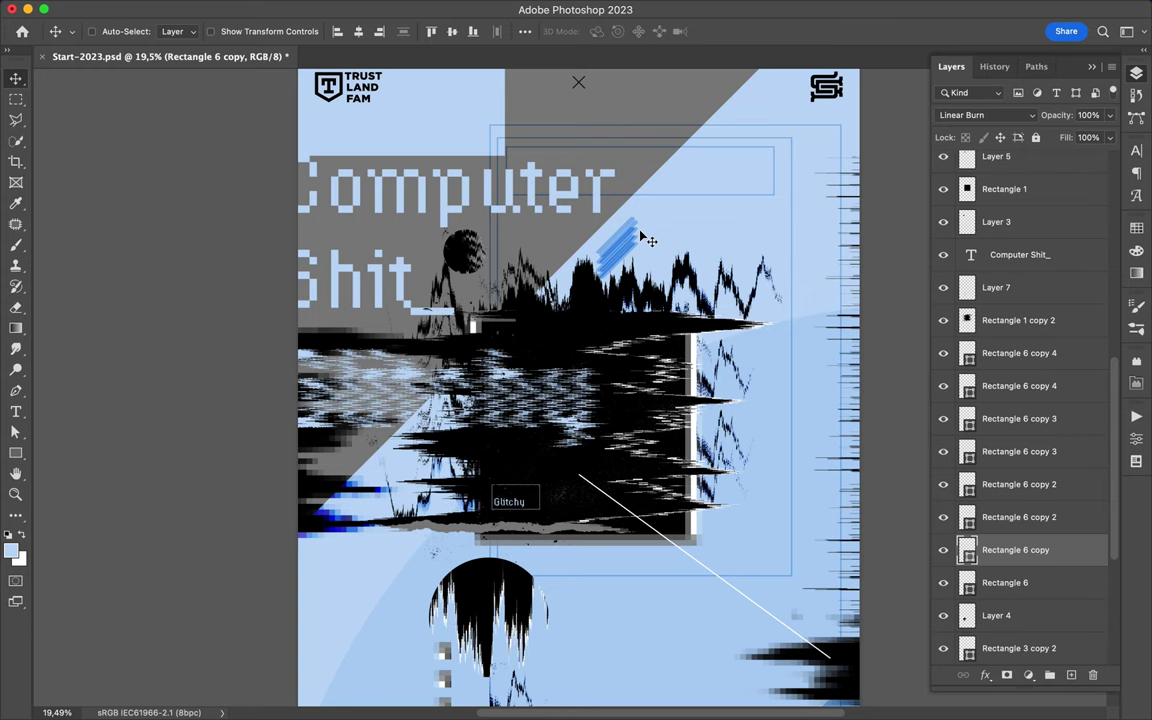
{"action": "key", "text": "ctrl+z"}
{"action": "left_click_drag", "start_coordinate": [643, 213], "coordinate": [643, 213]}
{"action": "scroll", "coordinate": [643, 213], "scroll_direction": "down", "scroll_amount": 2}
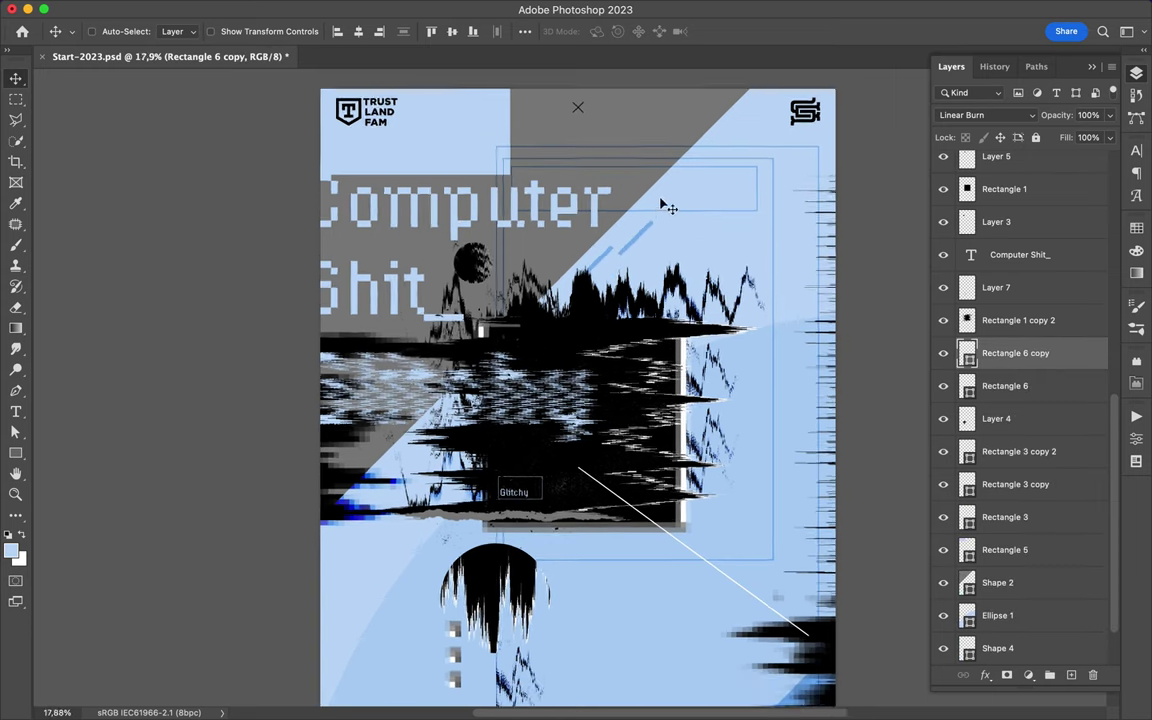
- Select both diagonal bars and drag copies down near the square
{"action": "left_click", "coordinate": [606, 268], "text": "ctrl"}
{"action": "left_click", "coordinate": [620, 245], "text": "ctrl"}
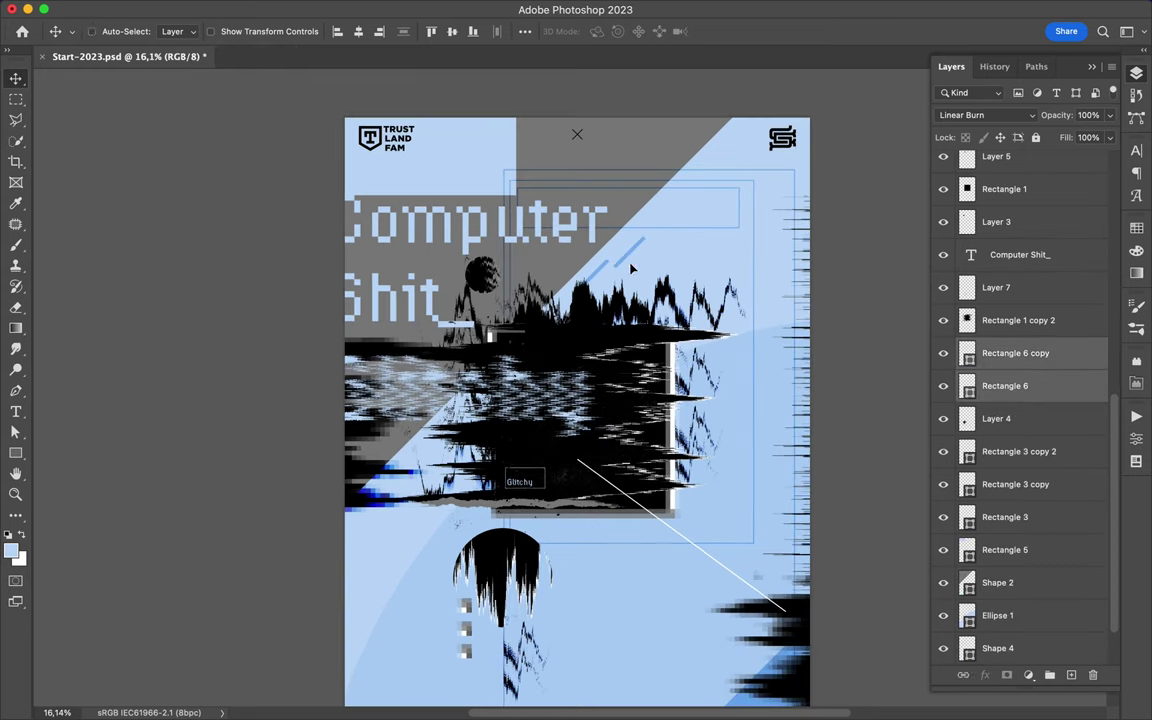
{"action": "left_click_drag", "start_coordinate": [620, 245], "coordinate": [575, 555]}
{"action": "scroll", "coordinate": [745, 362], "scroll_direction": "down", "scroll_amount": 3}
{"action": "scroll", "coordinate": [745, 362], "scroll_direction": "up", "scroll_amount": 3}
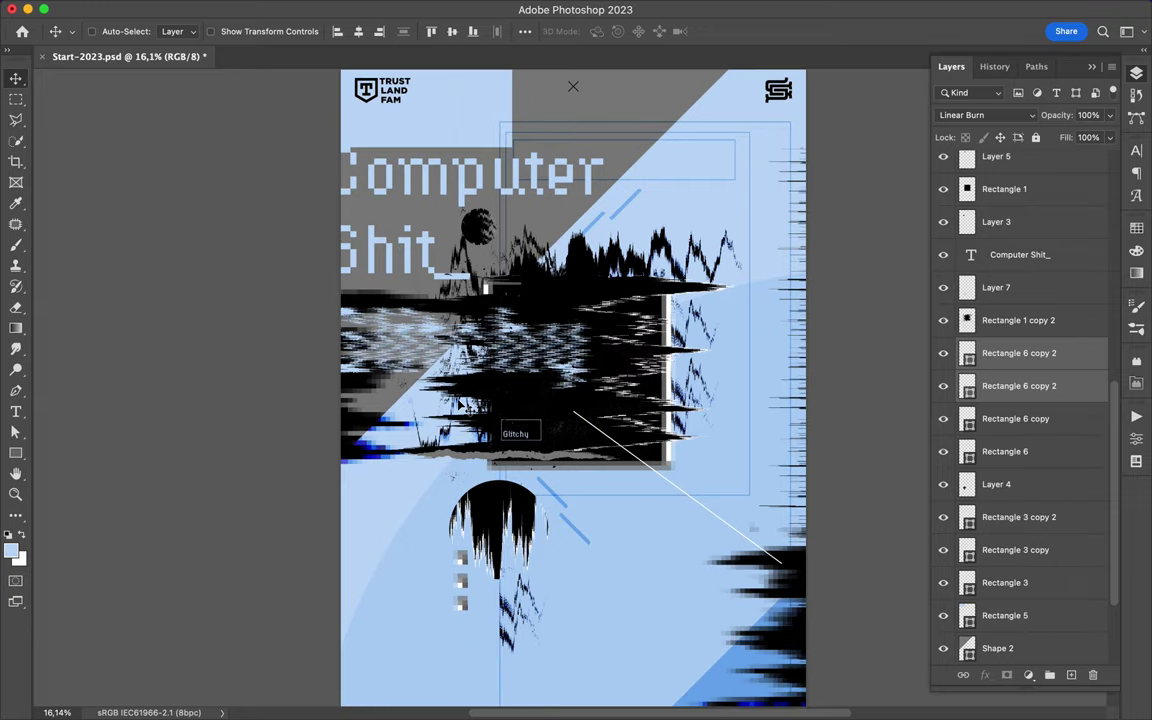
- Draw a tall blue rectangle over the circle's left side
{"action": "key", "text": "u"}
{"action": "left_click_drag", "start_coordinate": [508, 510], "coordinate": [497, 492]}
{"action": "key", "text": "v"}
{"action": "key", "text": "shift+plus"}
{"action": "key", "text": "shift+plus"}
{"action": "key", "text": "shift+plus"}
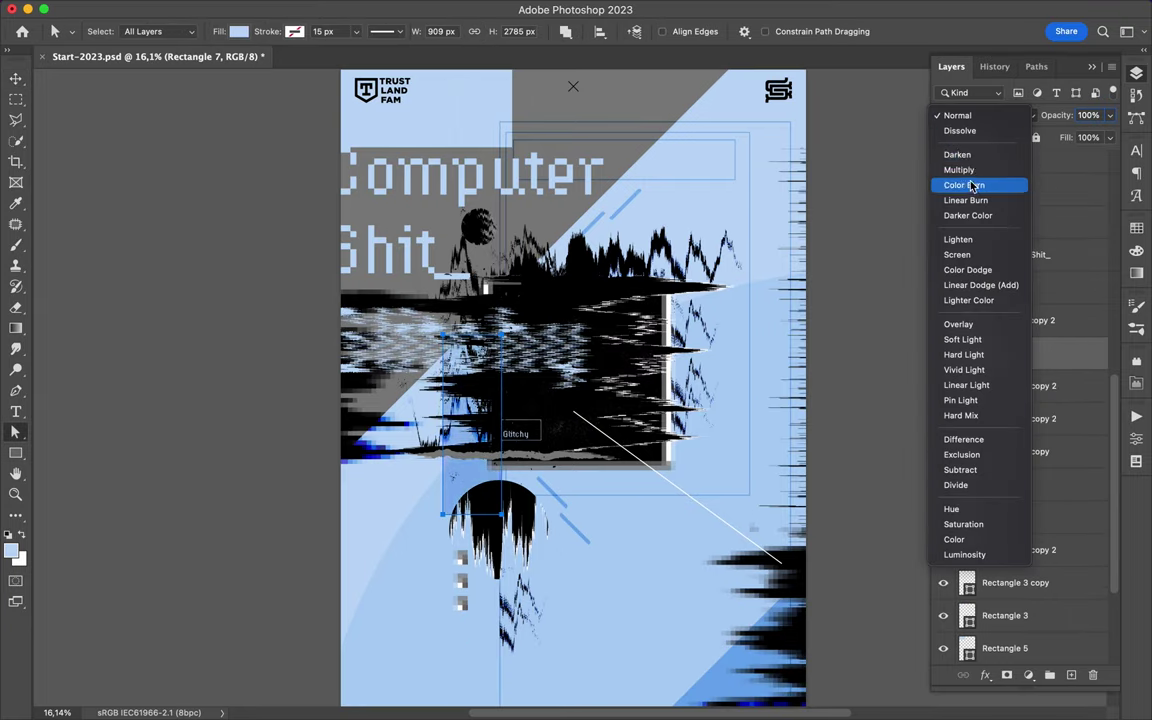
- Duplicate the 'Computer Shit_' headline, set the copy to Multiply, and drag it toward the right edge
{"action": "left_click_drag", "start_coordinate": [1055, 360], "coordinate": [940, 113]}
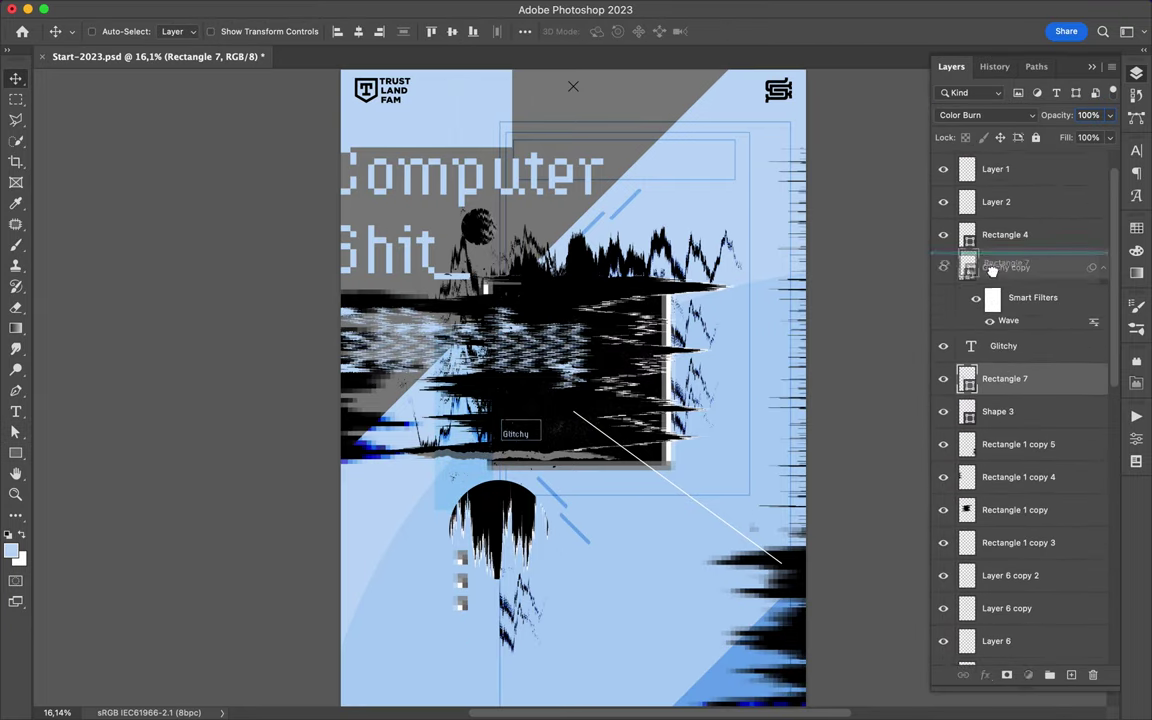
{"action": "left_click", "coordinate": [940, 113]}
{"action": "left_click", "coordinate": [952, 167]}
{"action": "scroll", "coordinate": [573, 390], "scroll_direction": "down", "scroll_amount": 2}
{"action": "mouse_move", "coordinate": [560, 540]}
{"action": "left_mouse_down"}
{"action": "mouse_move", "coordinate": [845, 400]}
{"action": "mouse_move", "coordinate": [780, 380]}
{"action": "mouse_move", "coordinate": [786, 347]}
{"action": "left_mouse_up"}
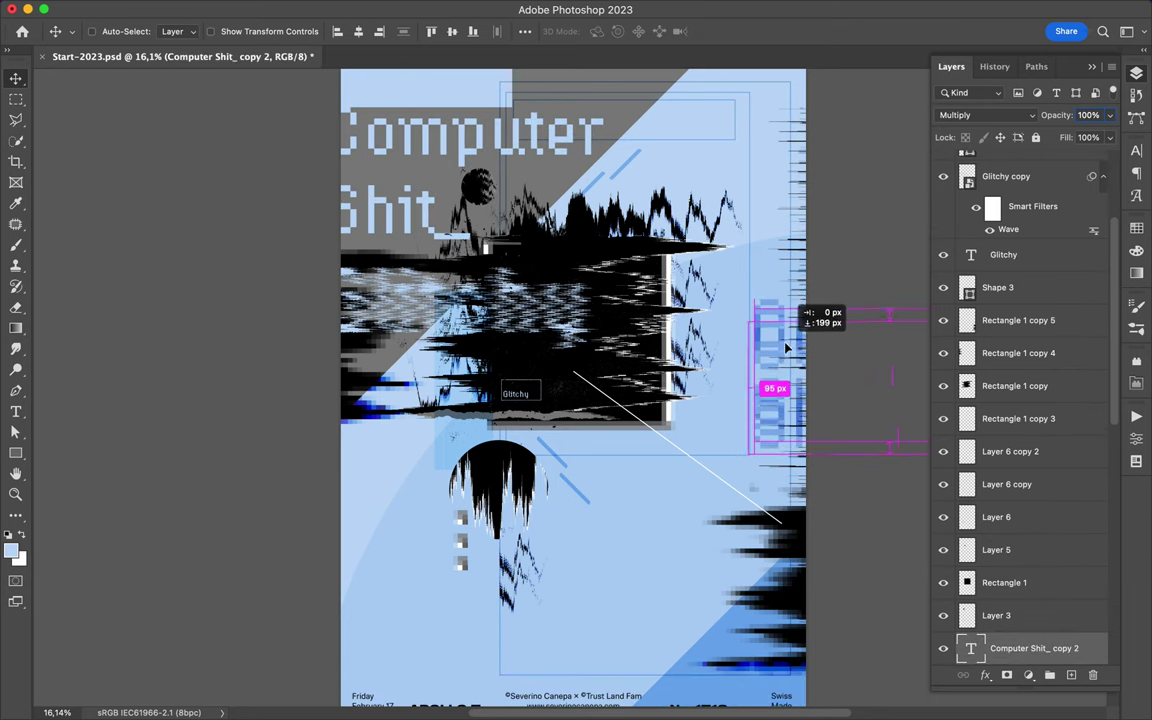
{"action": "scroll", "coordinate": [790, 425], "scroll_direction": "down", "scroll_amount": 2}
{"action": "scroll", "coordinate": [1040, 300], "scroll_direction": "down", "scroll_amount": 3}
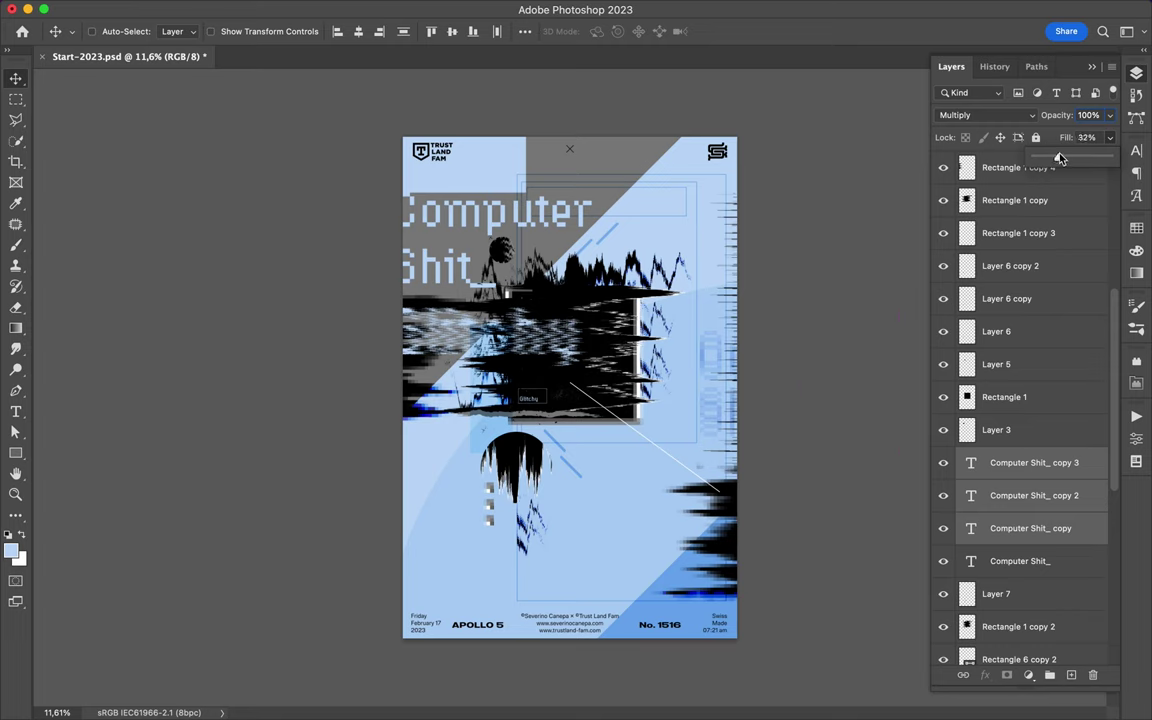